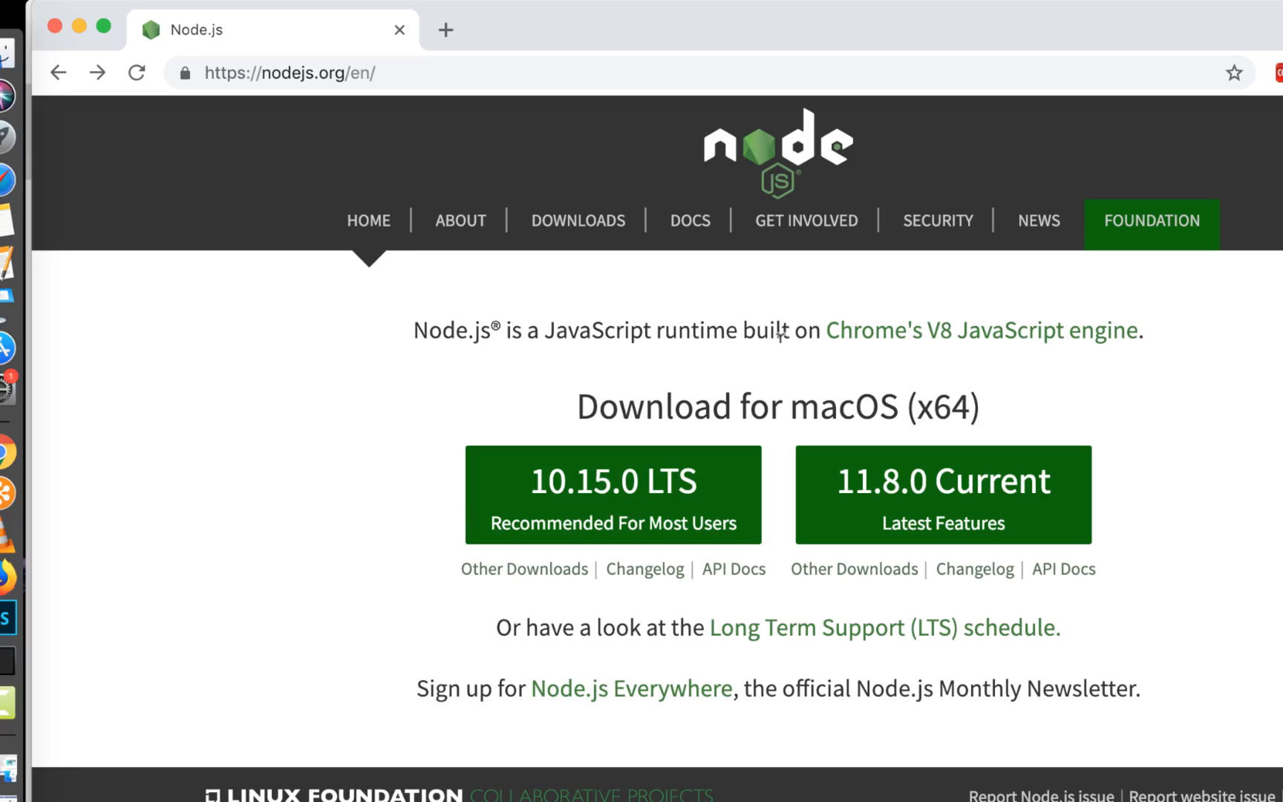
Step: From the Node.js site, go to the Long Term Support release schedule
left_click(371, 72)
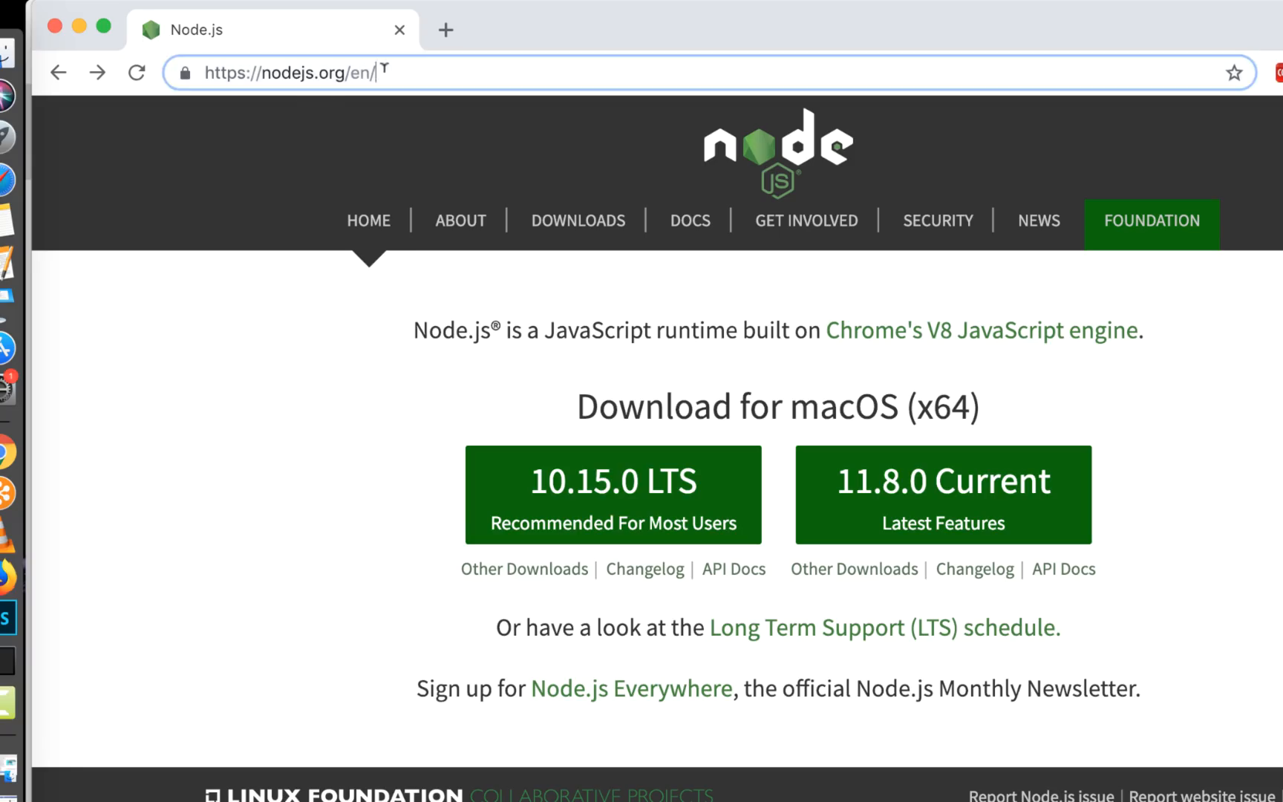
double_click(384, 72)
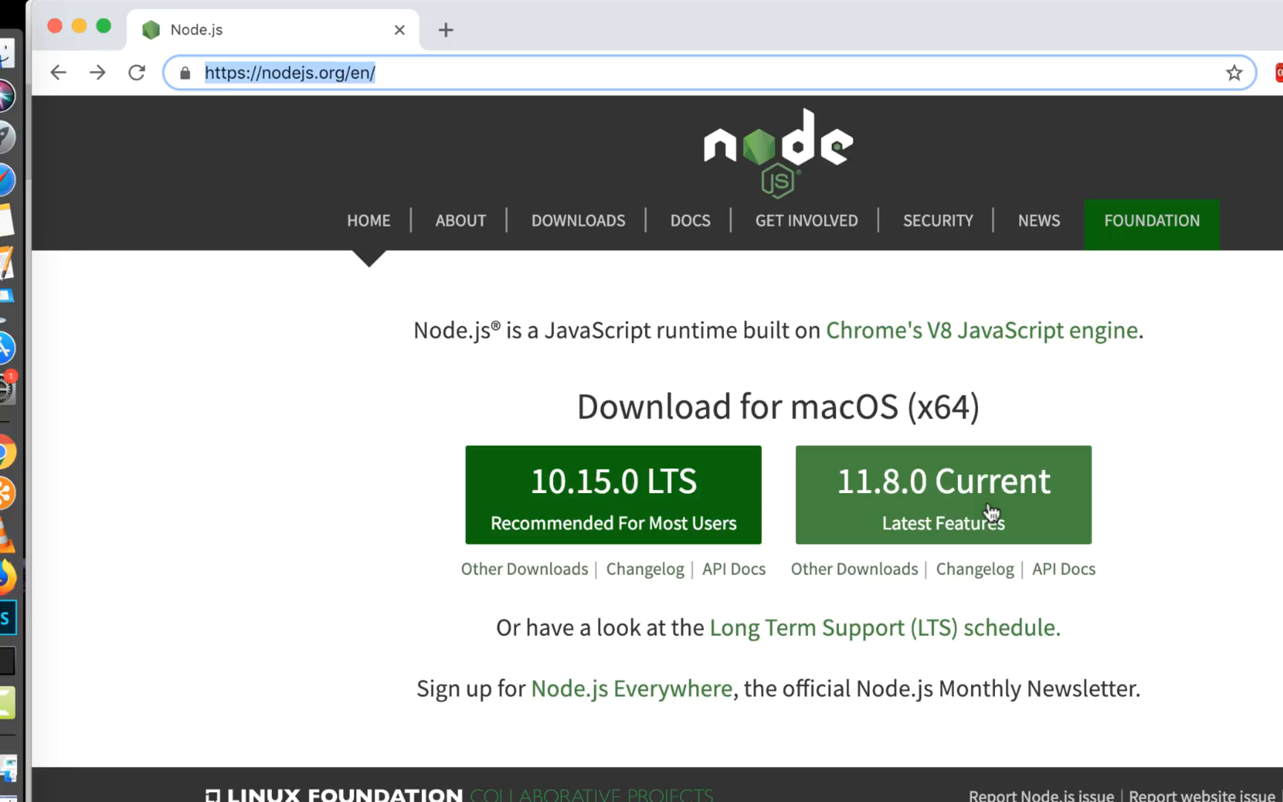
left_click(591, 491)
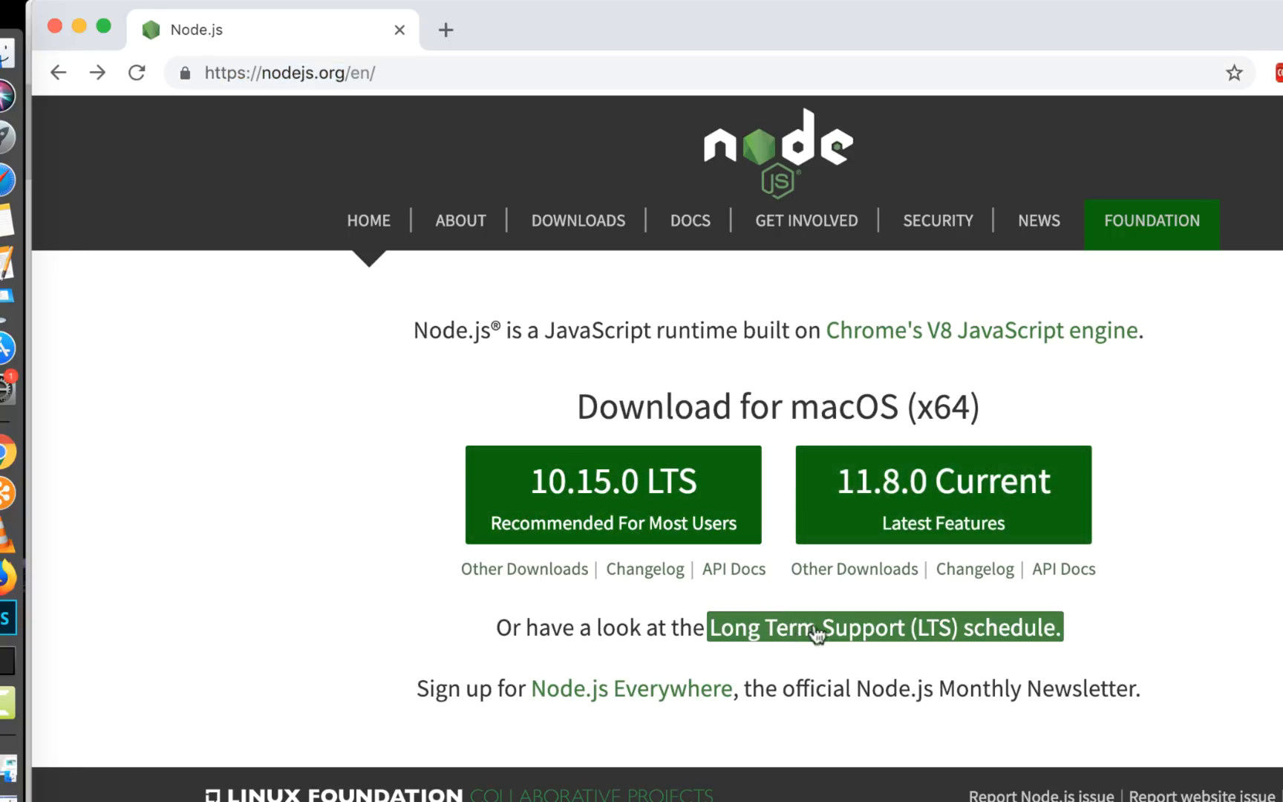
left_click(874, 640)
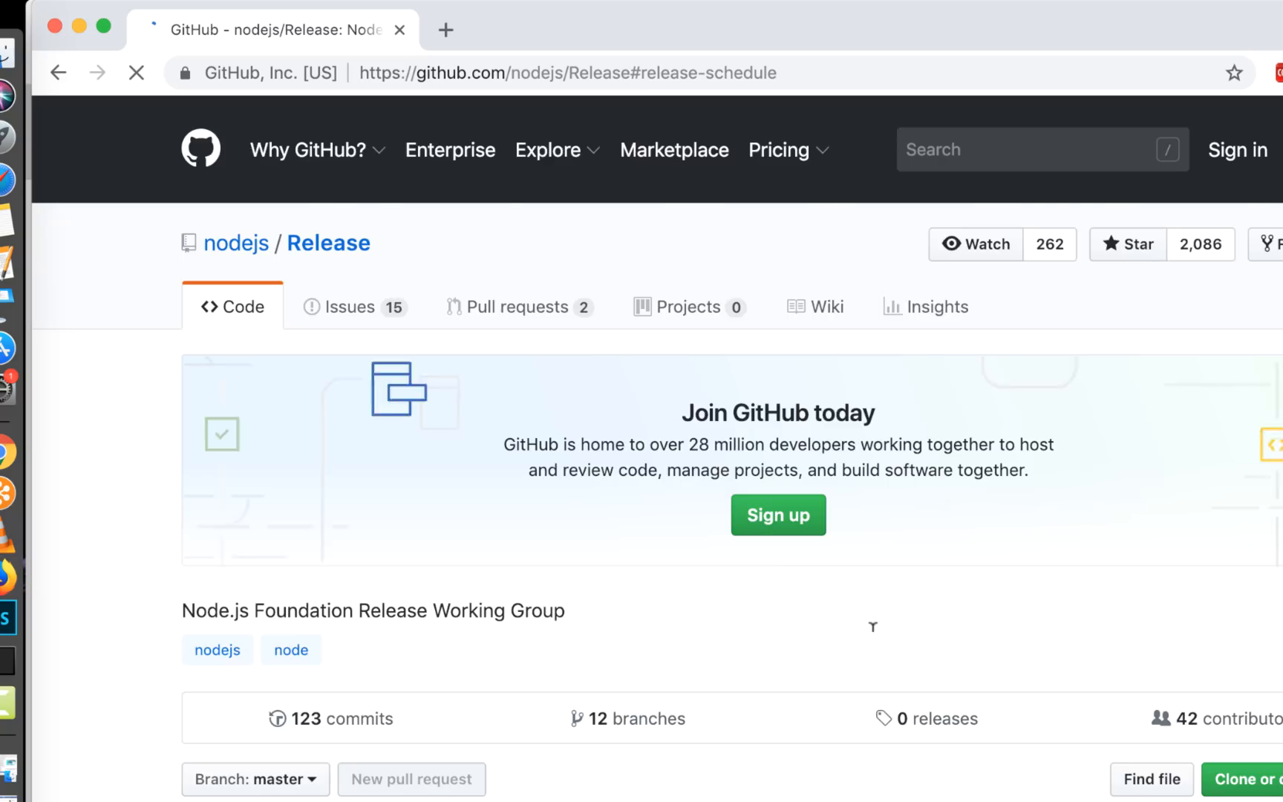
scroll(780, 626, "up", 3)
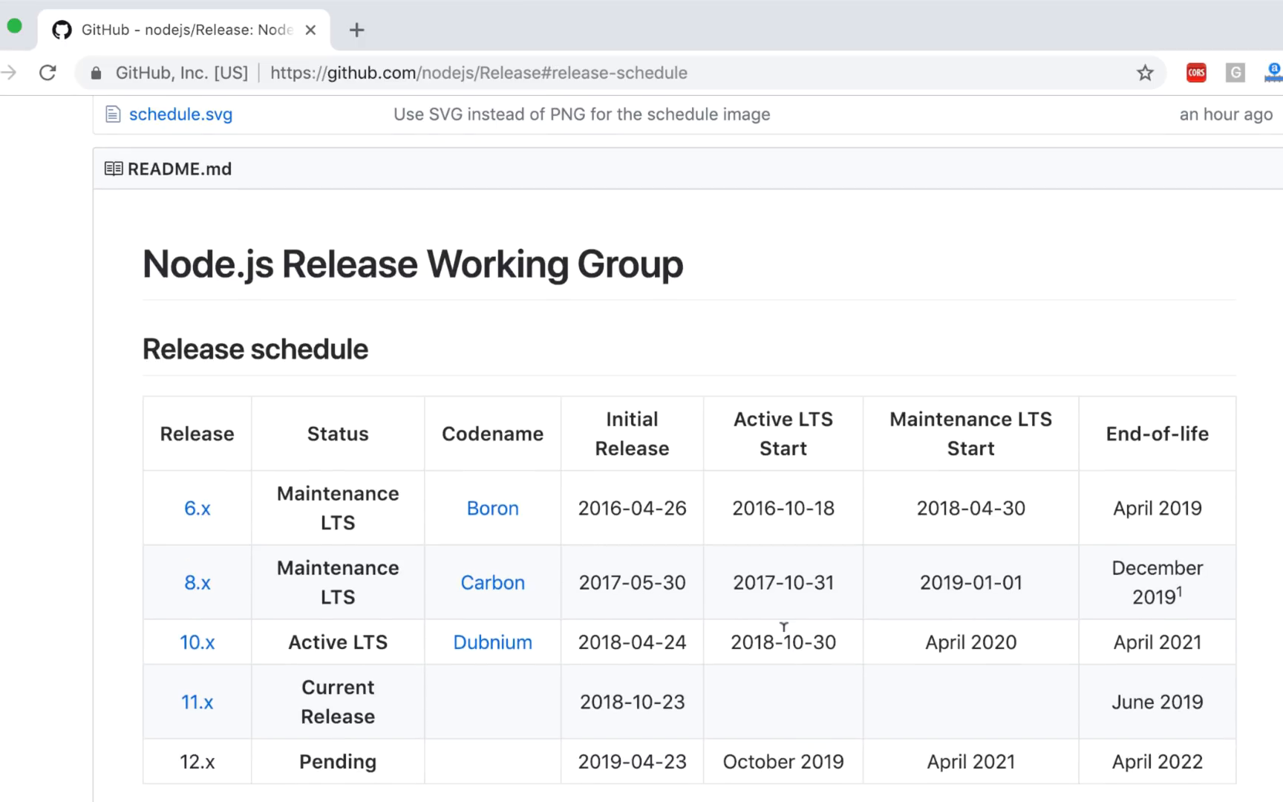
scroll(782, 628, "down", 2)
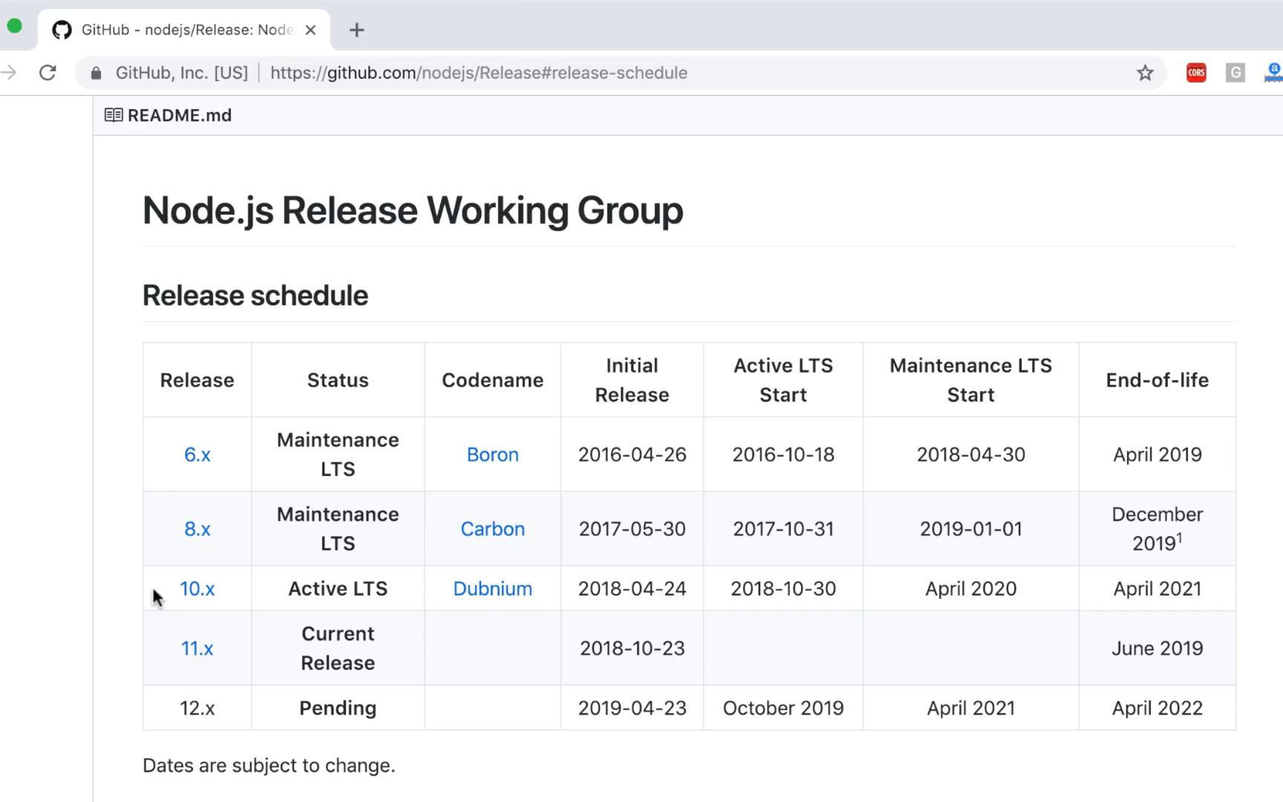
Step: Review the 10.x LTS row: active LTS start, April 2020, and end of life April 2021
left_click_drag(152, 584, 1234, 576)
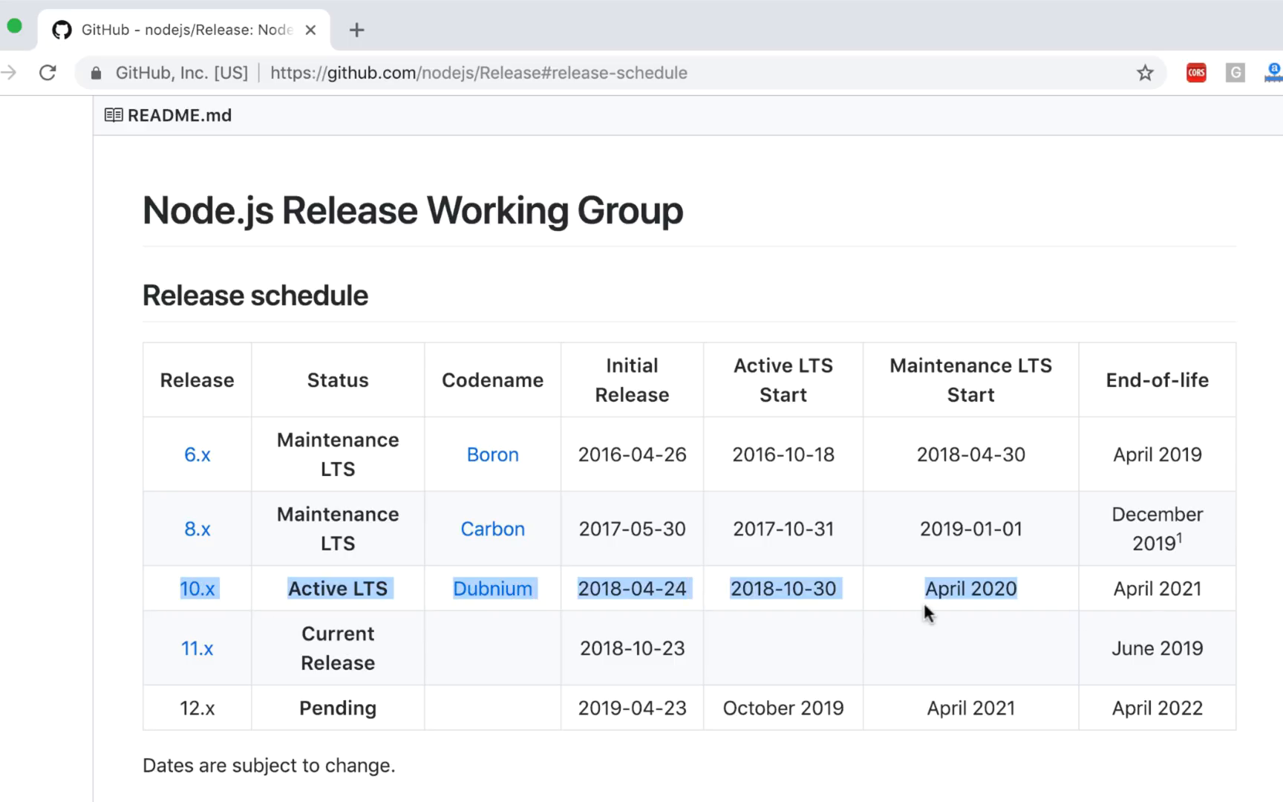
left_click(804, 389)
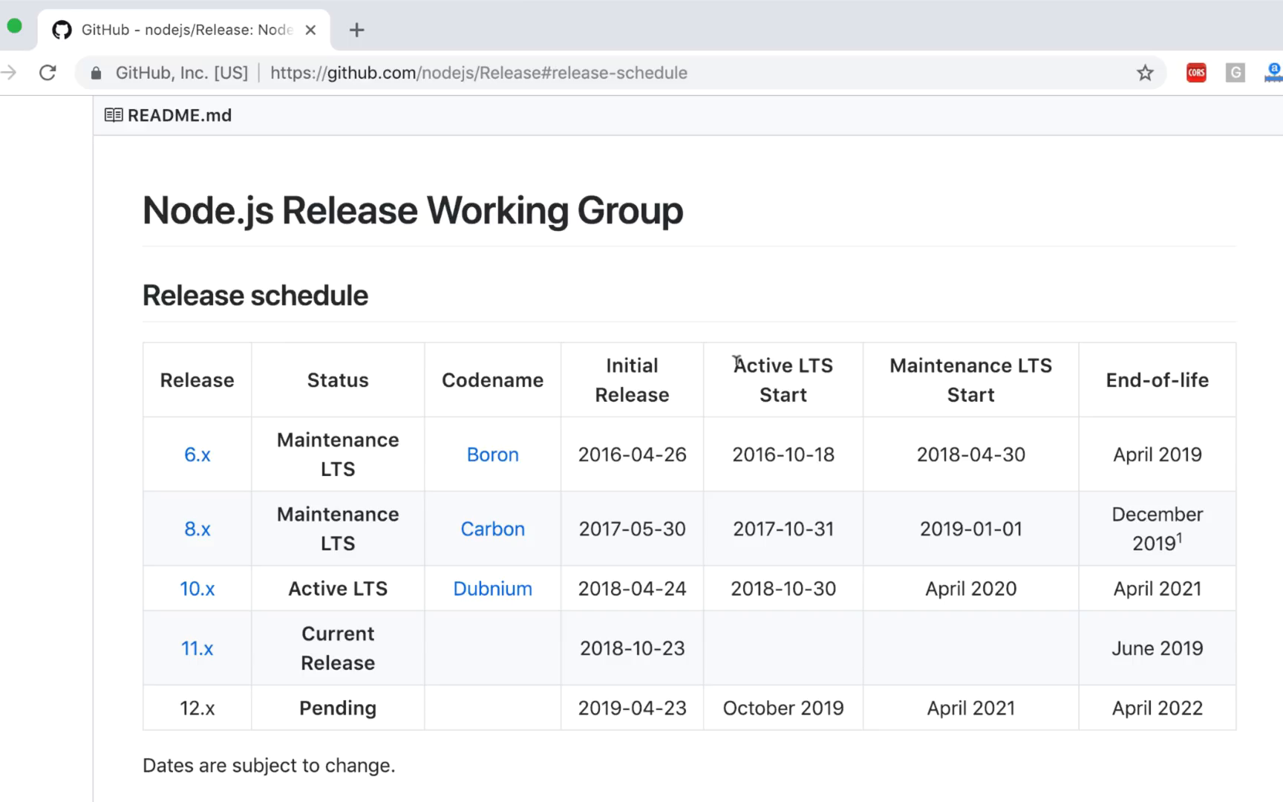
left_click_drag(733, 357, 837, 395)
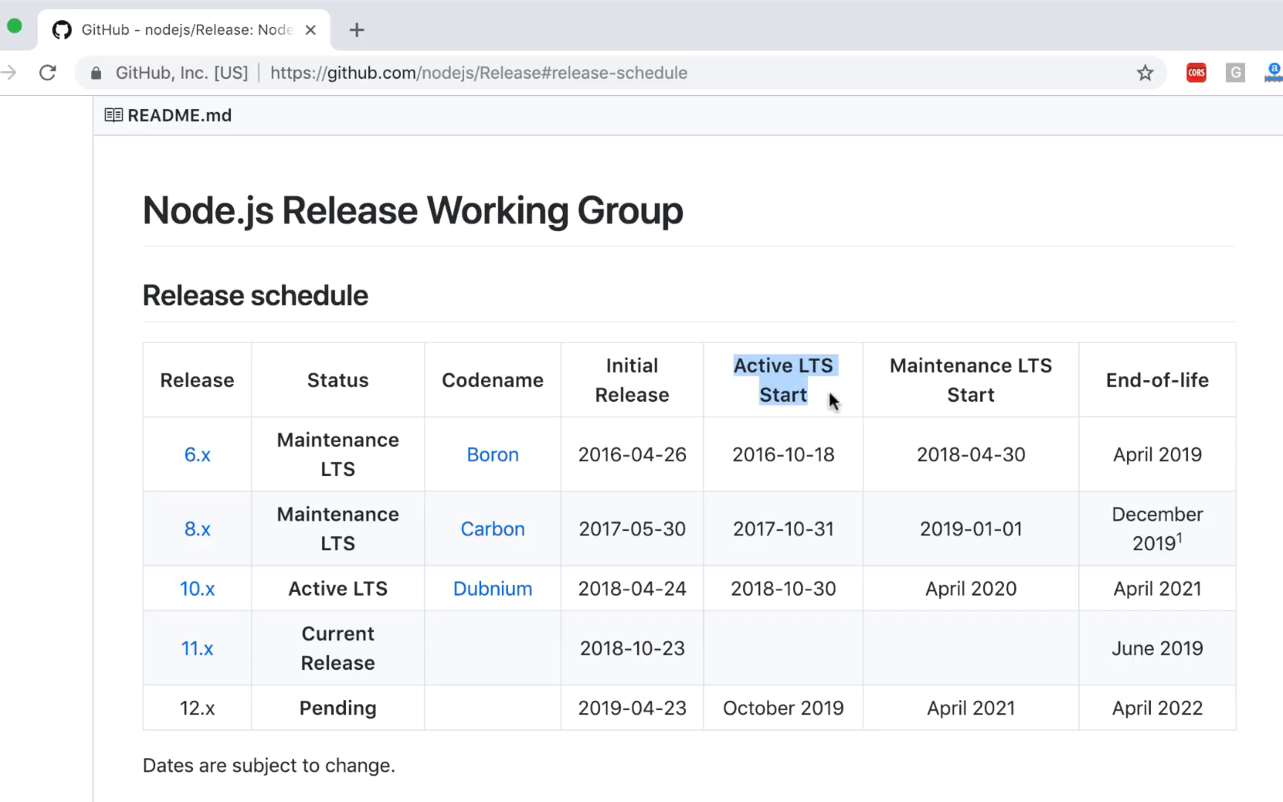
left_click(1218, 377)
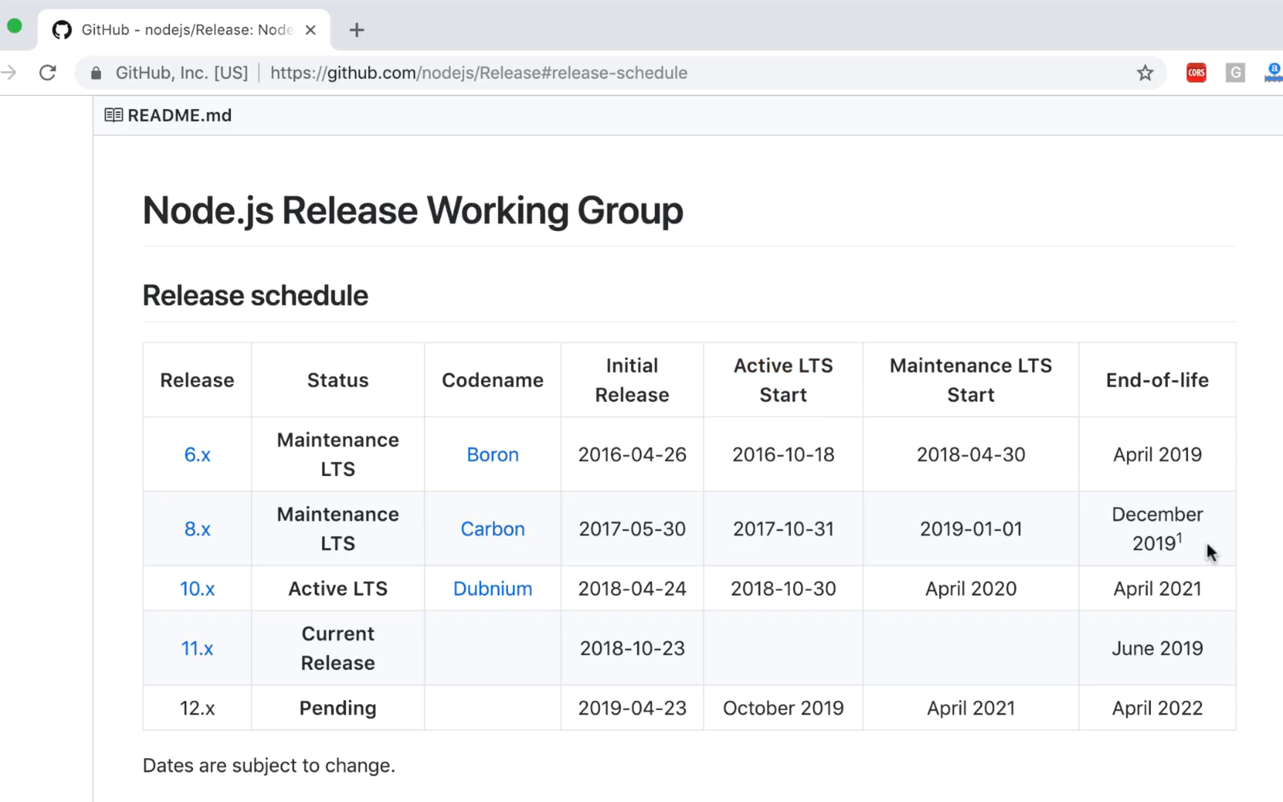
left_click_drag(1200, 591, 1092, 601)
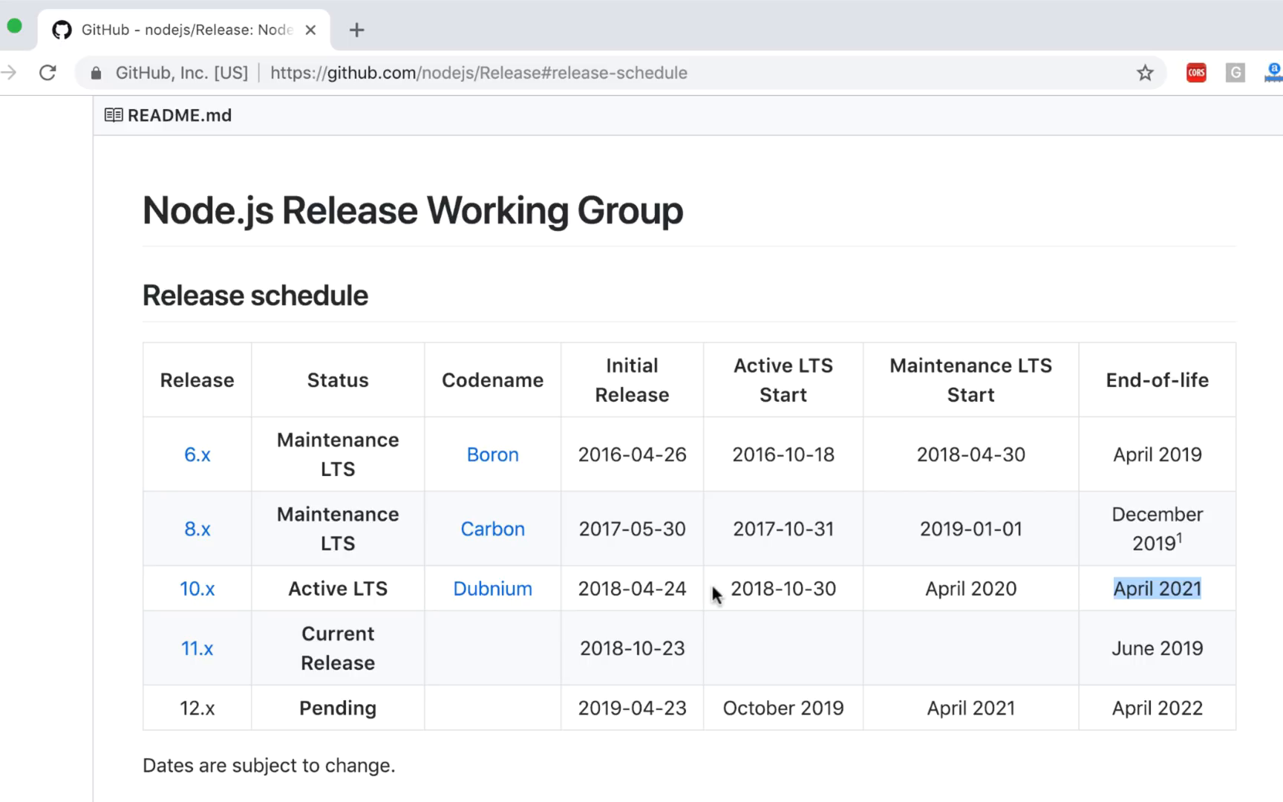
left_click_drag(740, 588, 824, 588)
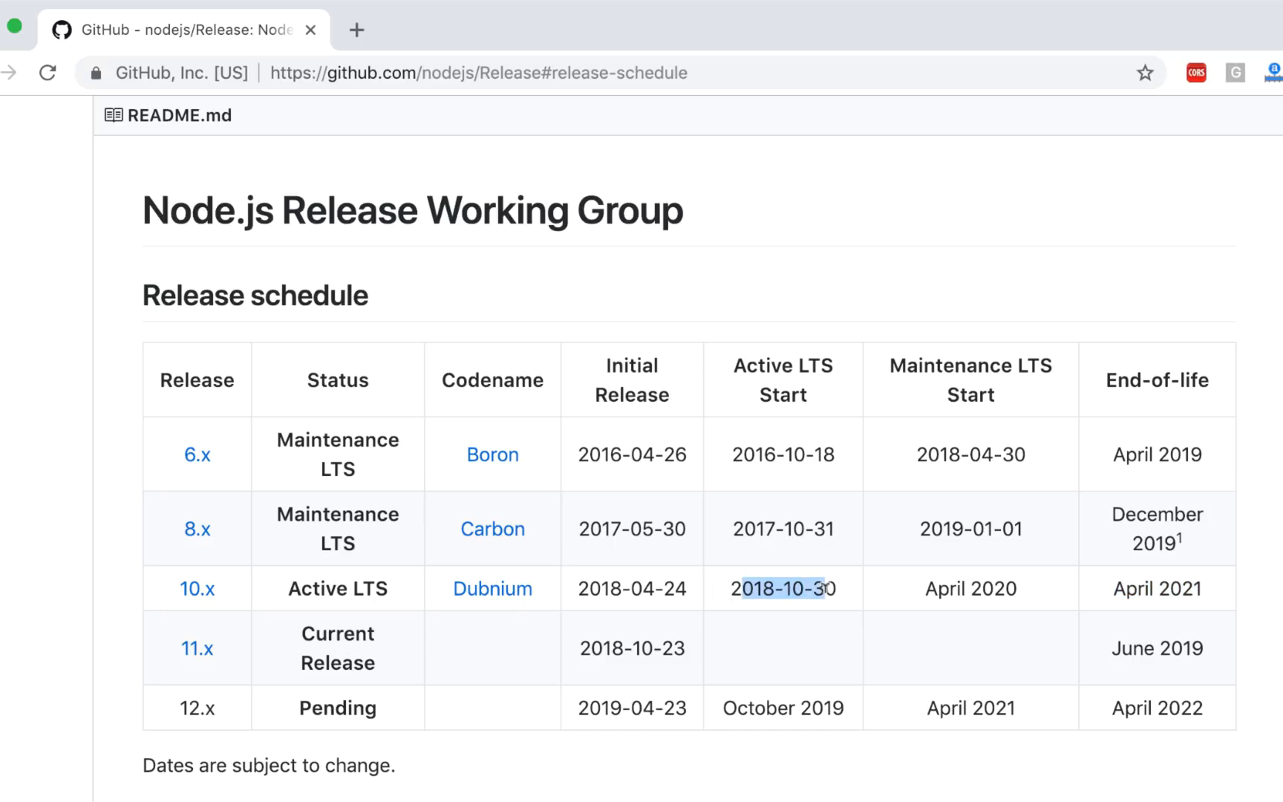
left_click(153, 586)
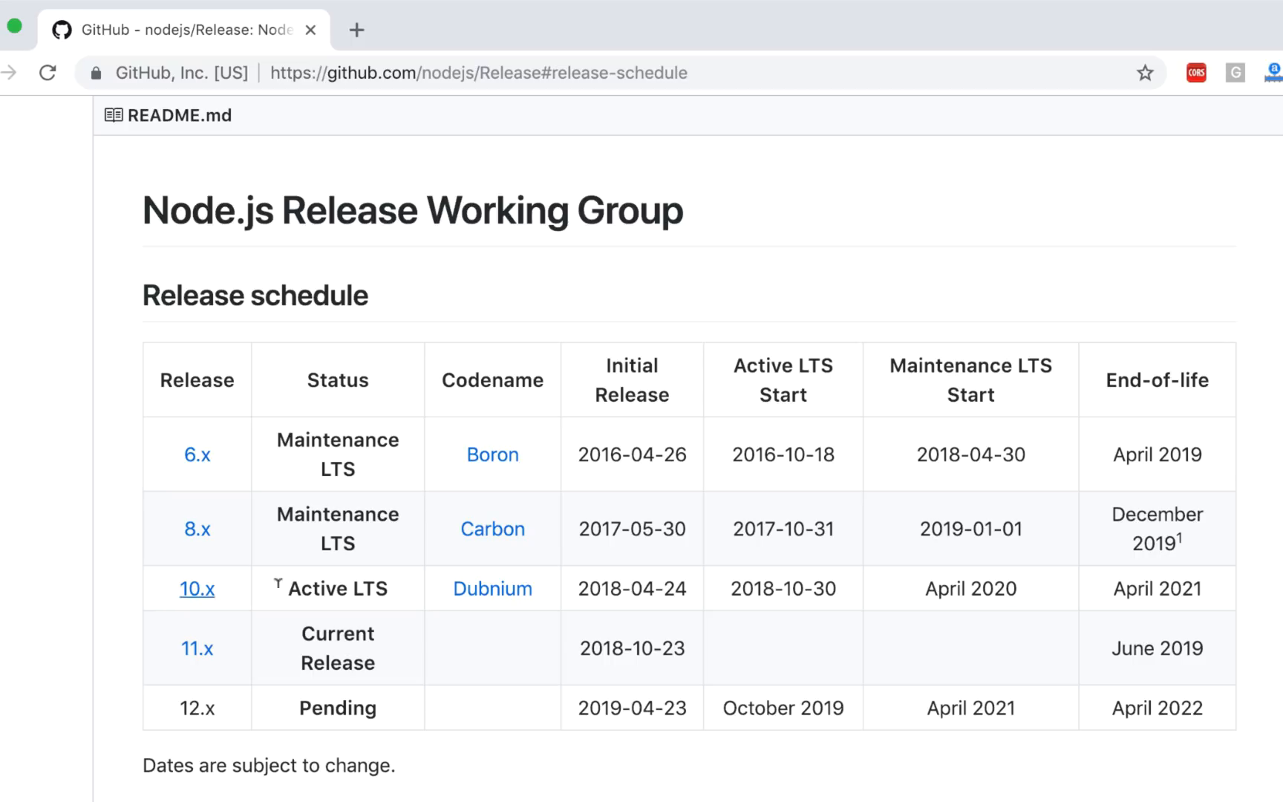
left_click_drag(154, 587, 1108, 591)
left_click(522, 562)
Step: Review 12.x LTS dates (October 2019, April 2022), then download the 10.15.0 LTS release
left_click_drag(845, 706, 720, 707)
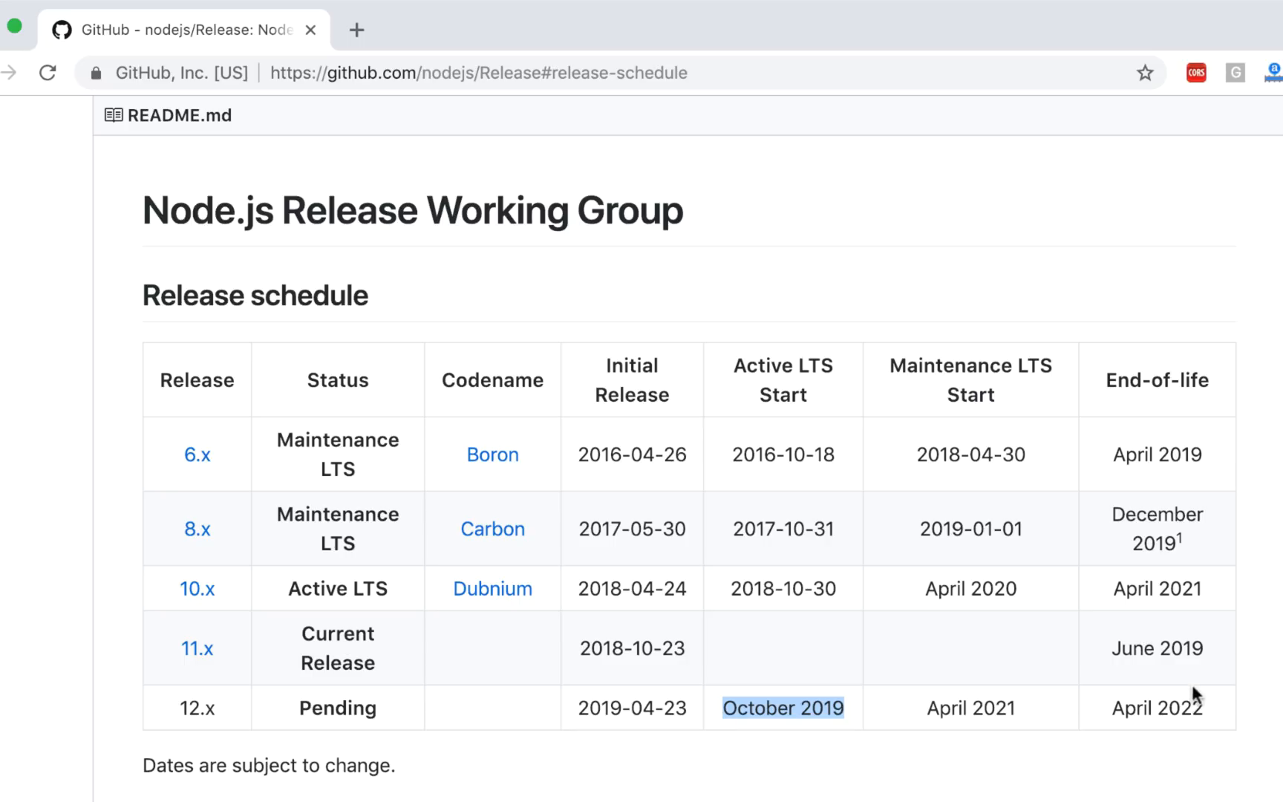
left_click_drag(1203, 707, 1096, 713)
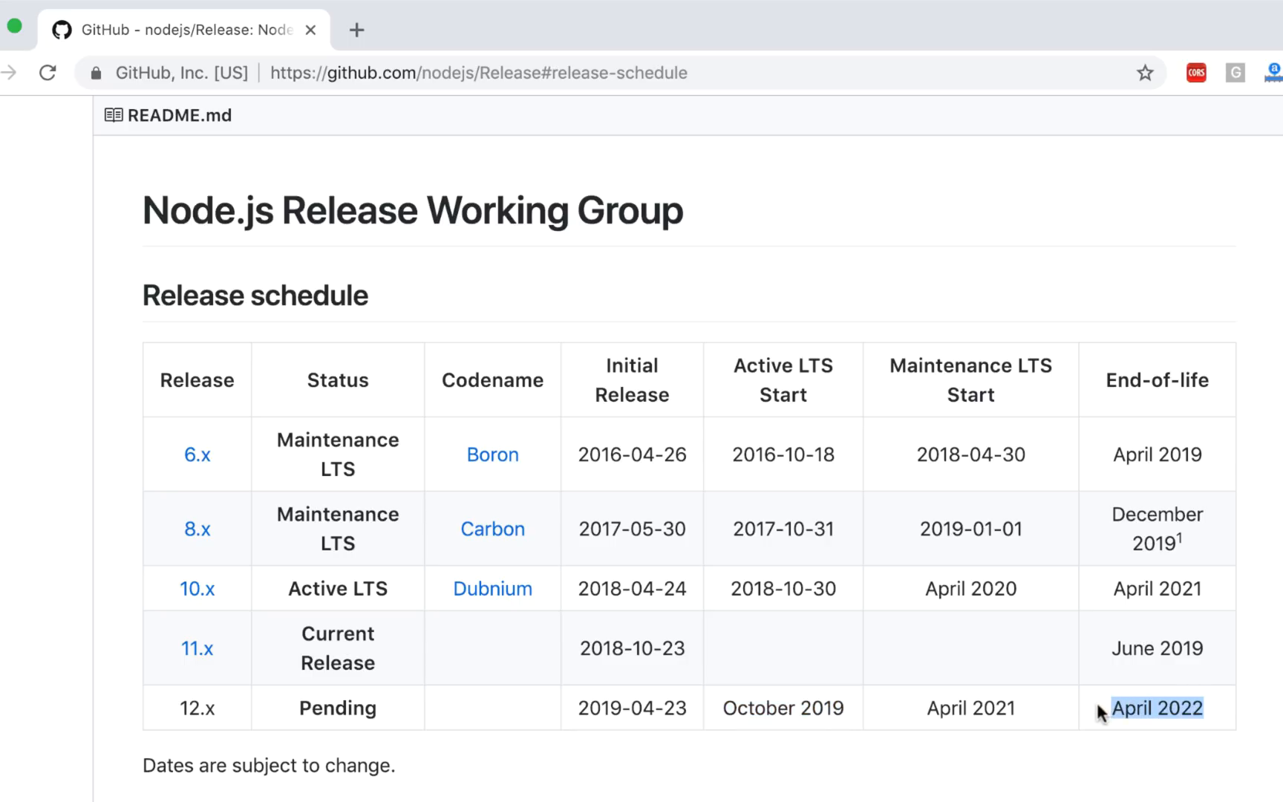
scroll(1093, 704, "down", 5)
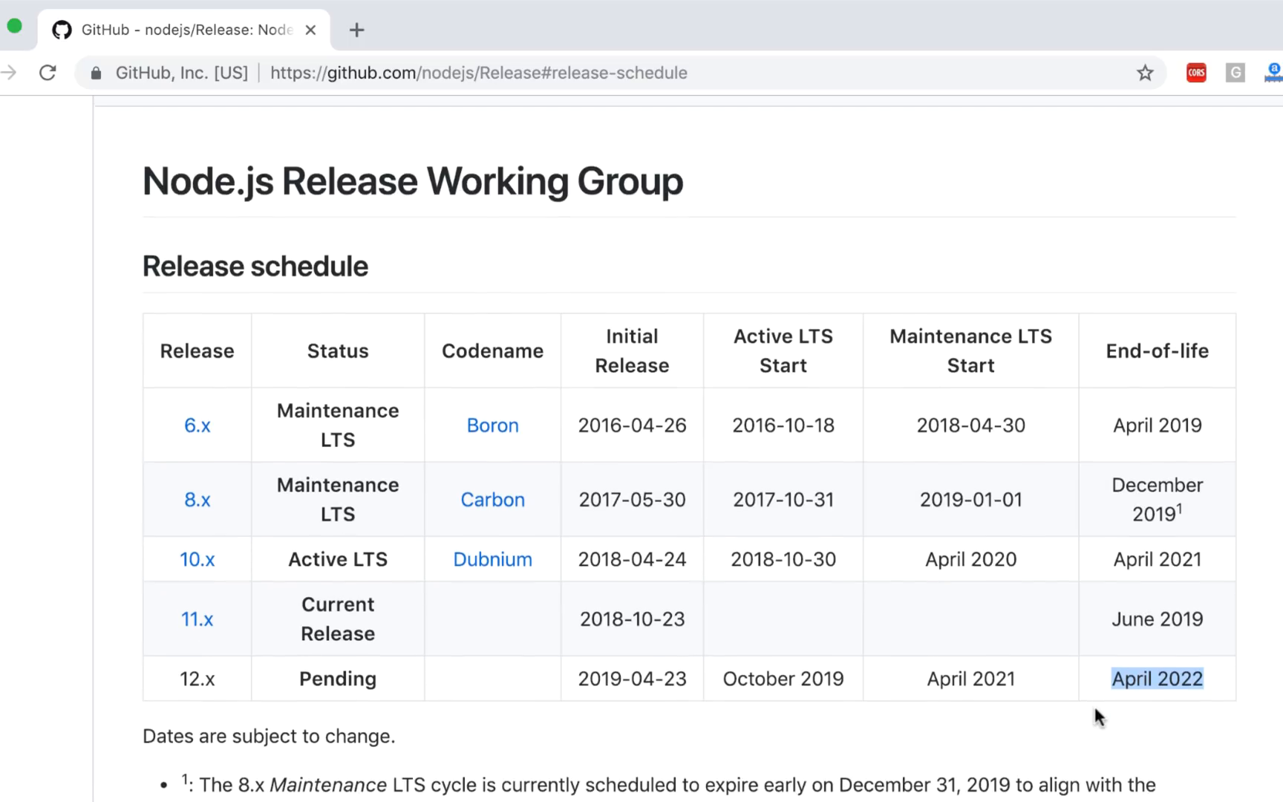
scroll(1093, 703, "down", 5)
scroll(1094, 706, "down", 2)
scroll(1095, 706, "down", 2)
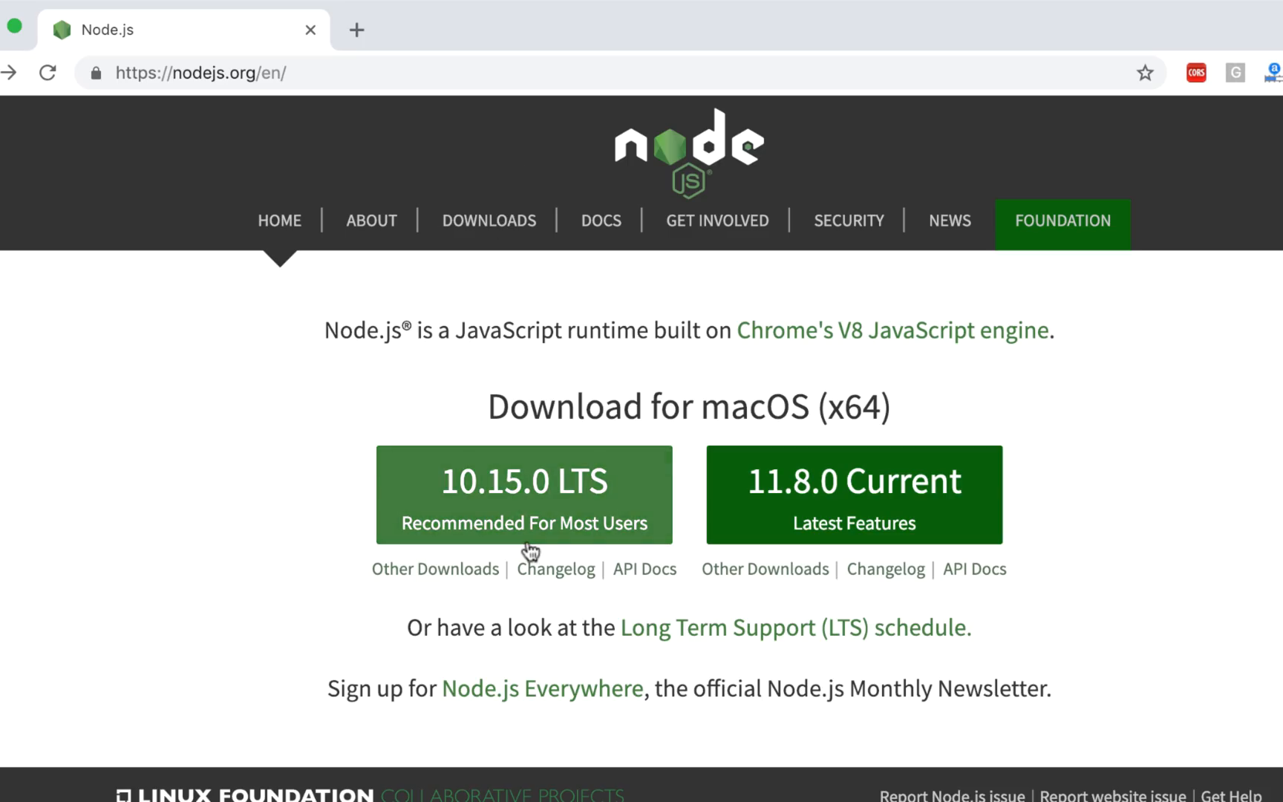
left_click(570, 488)
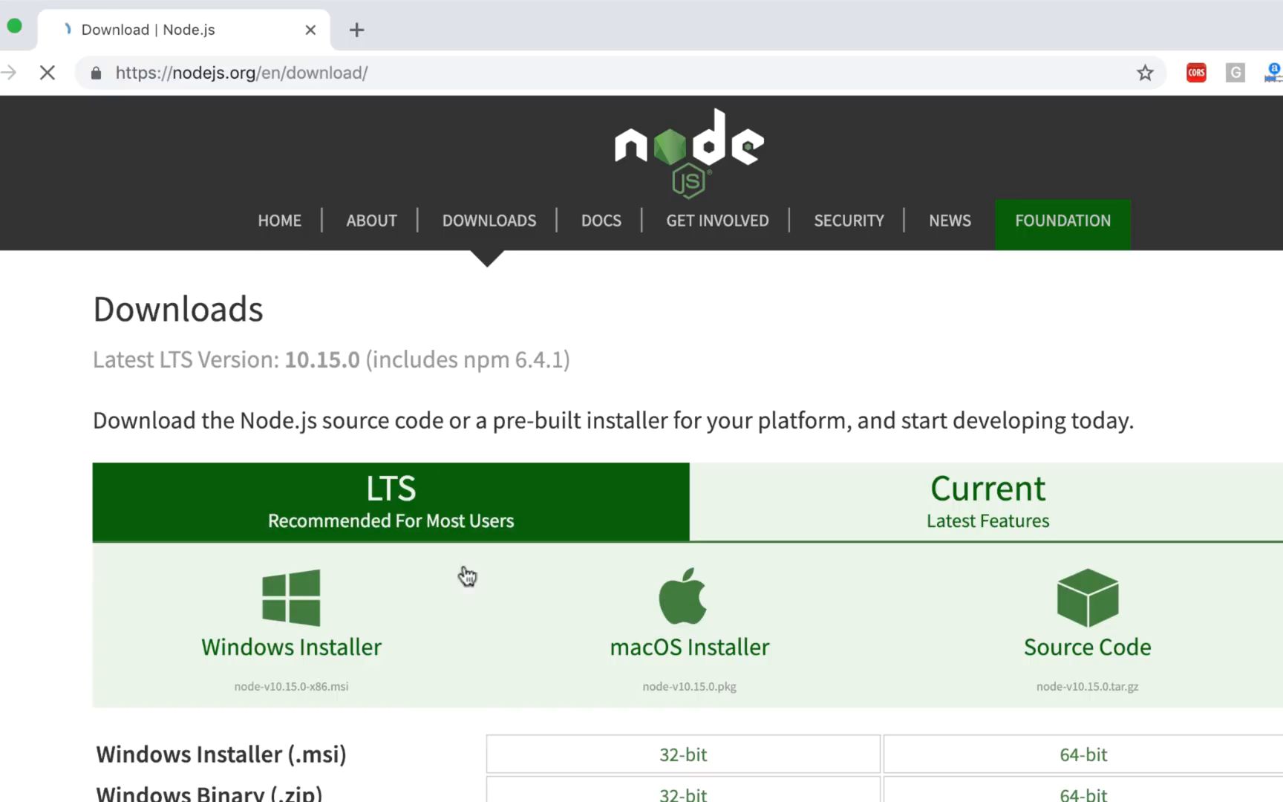
scroll(474, 645, "down", 3)
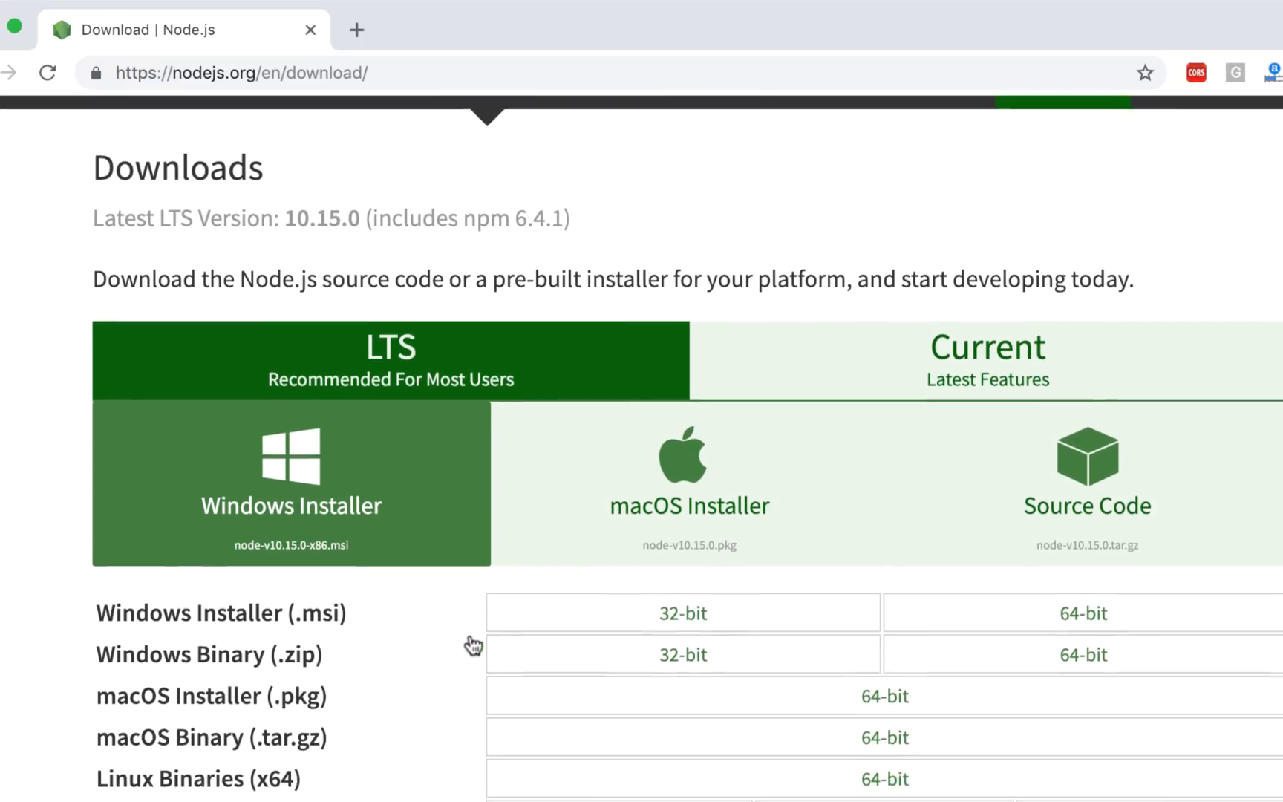
scroll(473, 645, "down", 1)
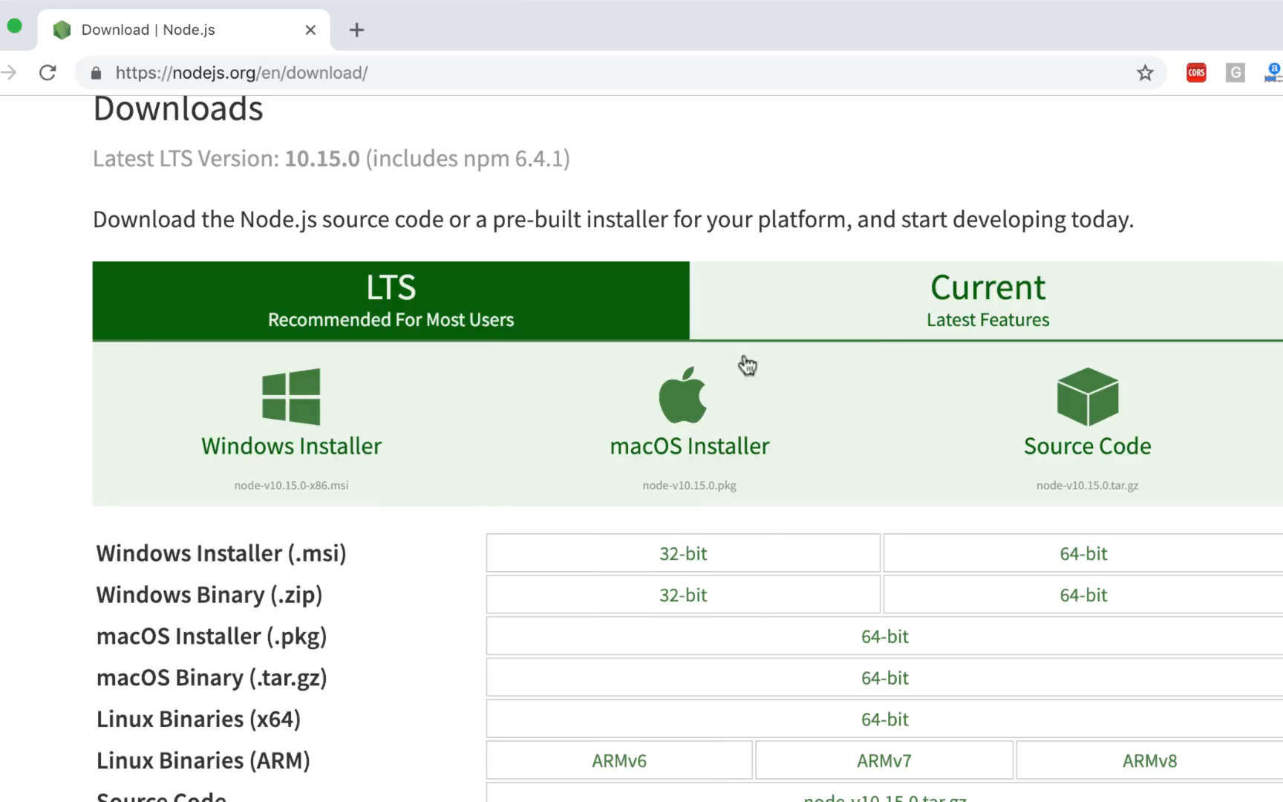
scroll(727, 521, "up", 5)
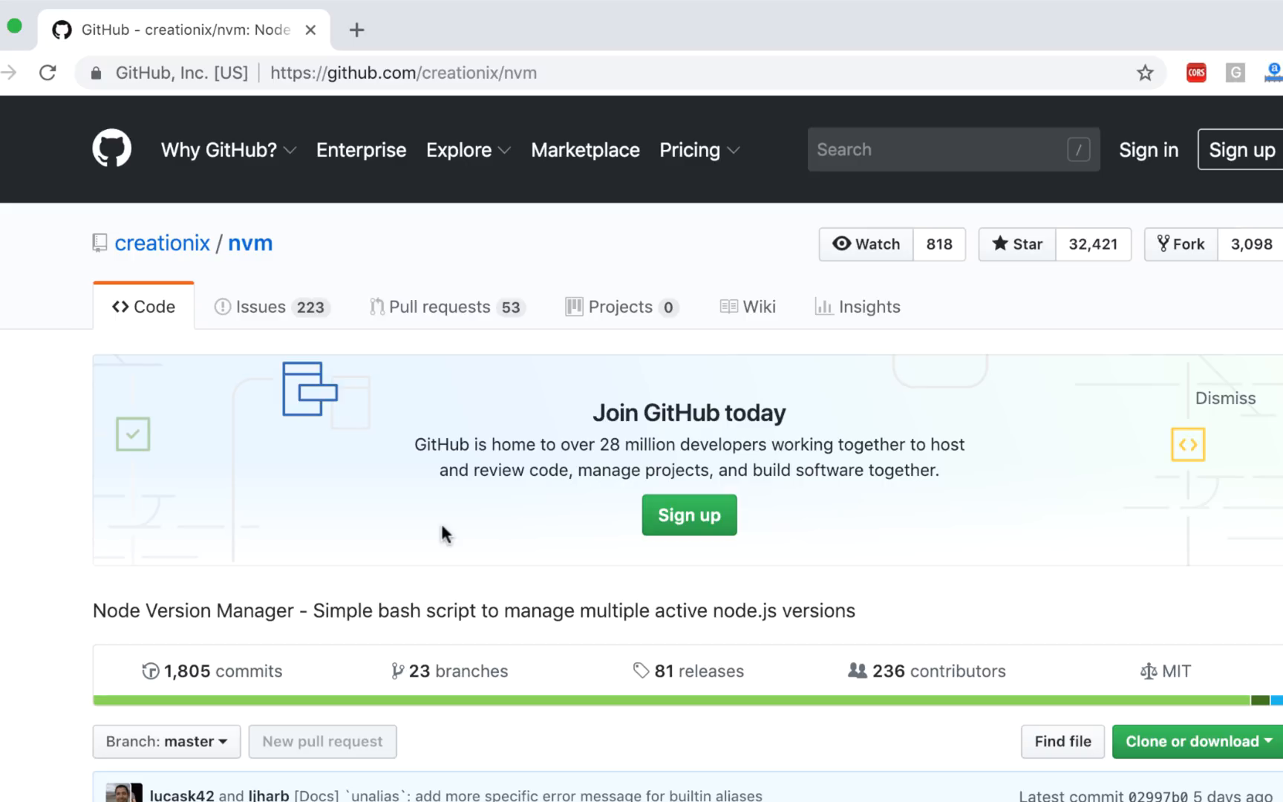
Step: Select the whole github.com/creationix/nvm repository address, then return to the page
left_click(572, 60)
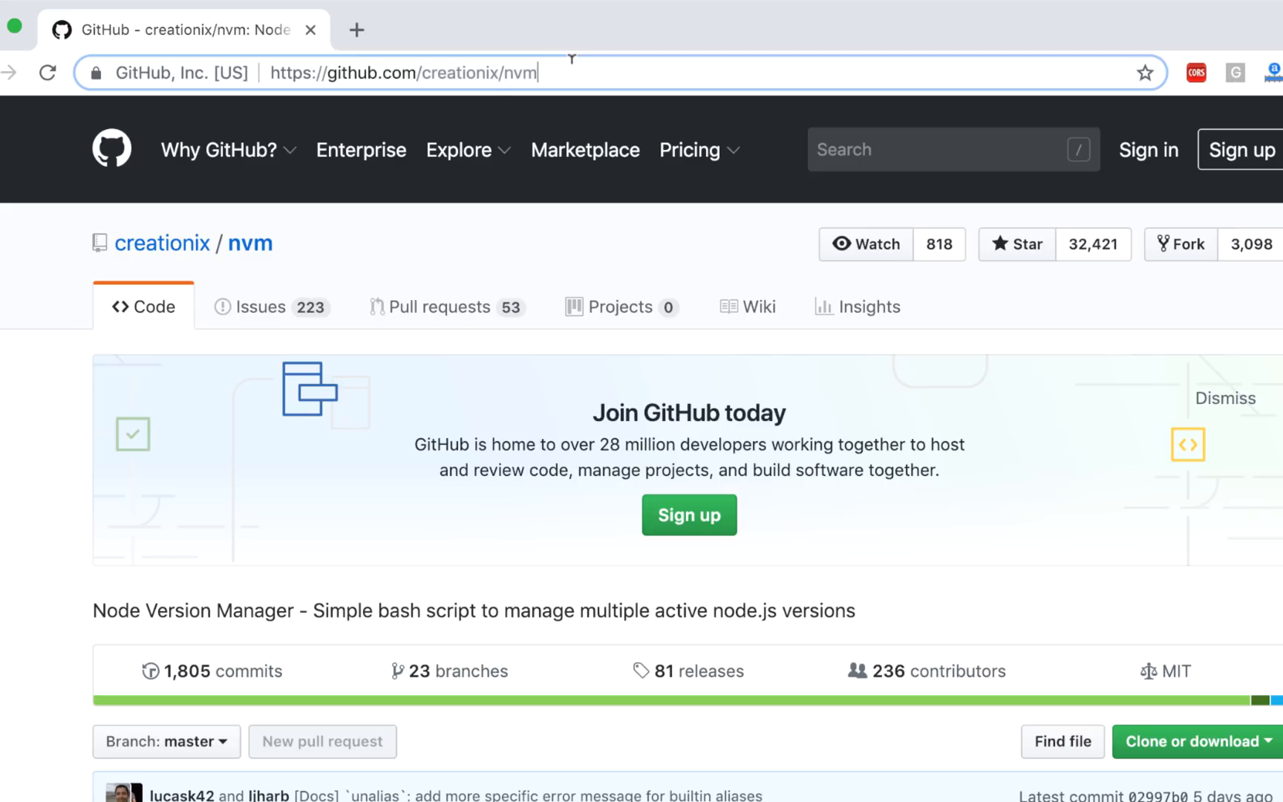
left_click_drag(559, 63, 269, 73)
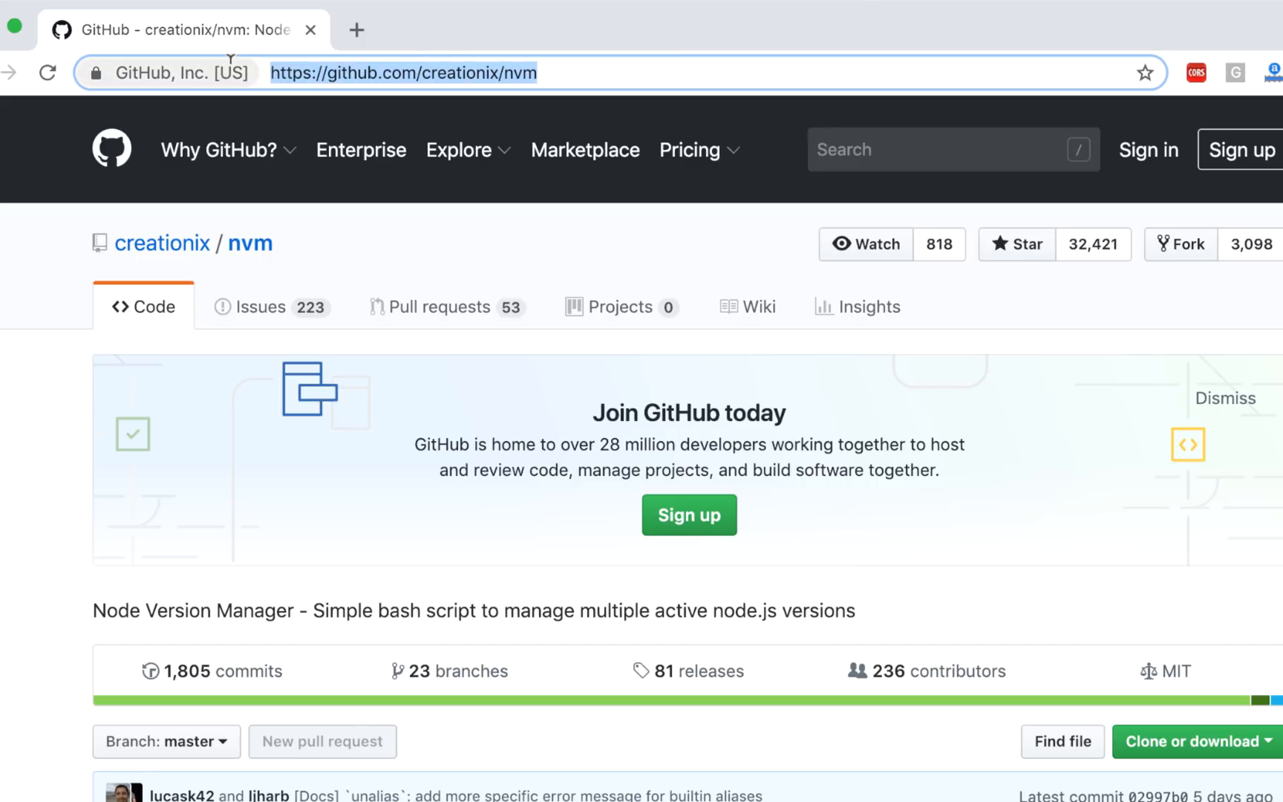
left_click(528, 72)
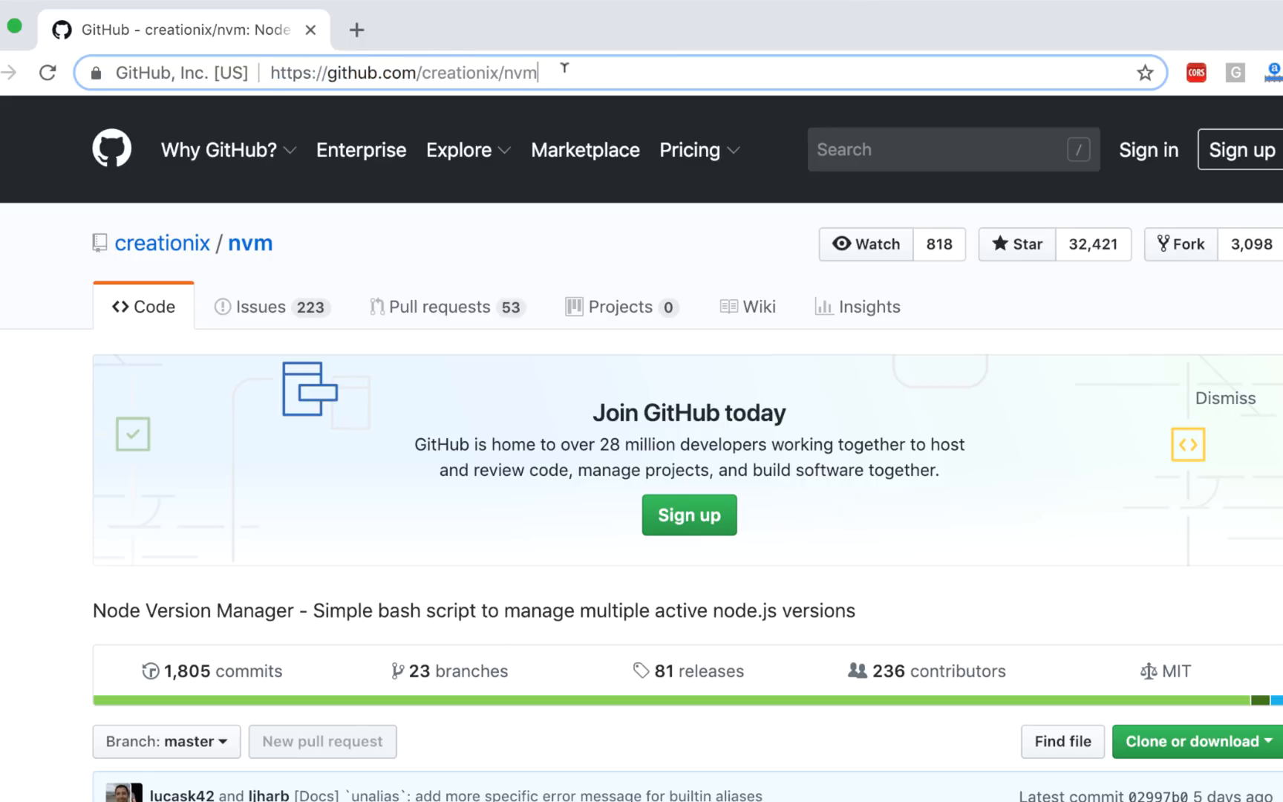
key("ctrl+a")
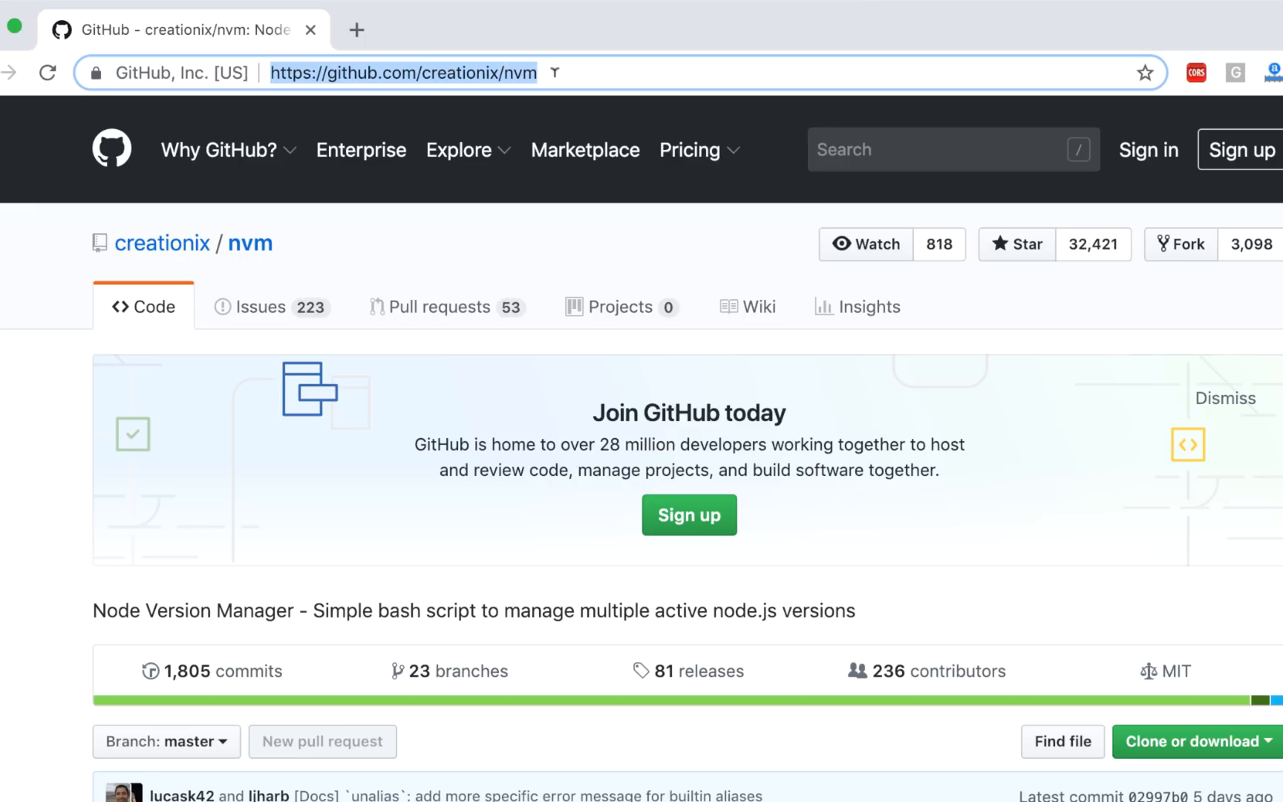
left_click(35, 518)
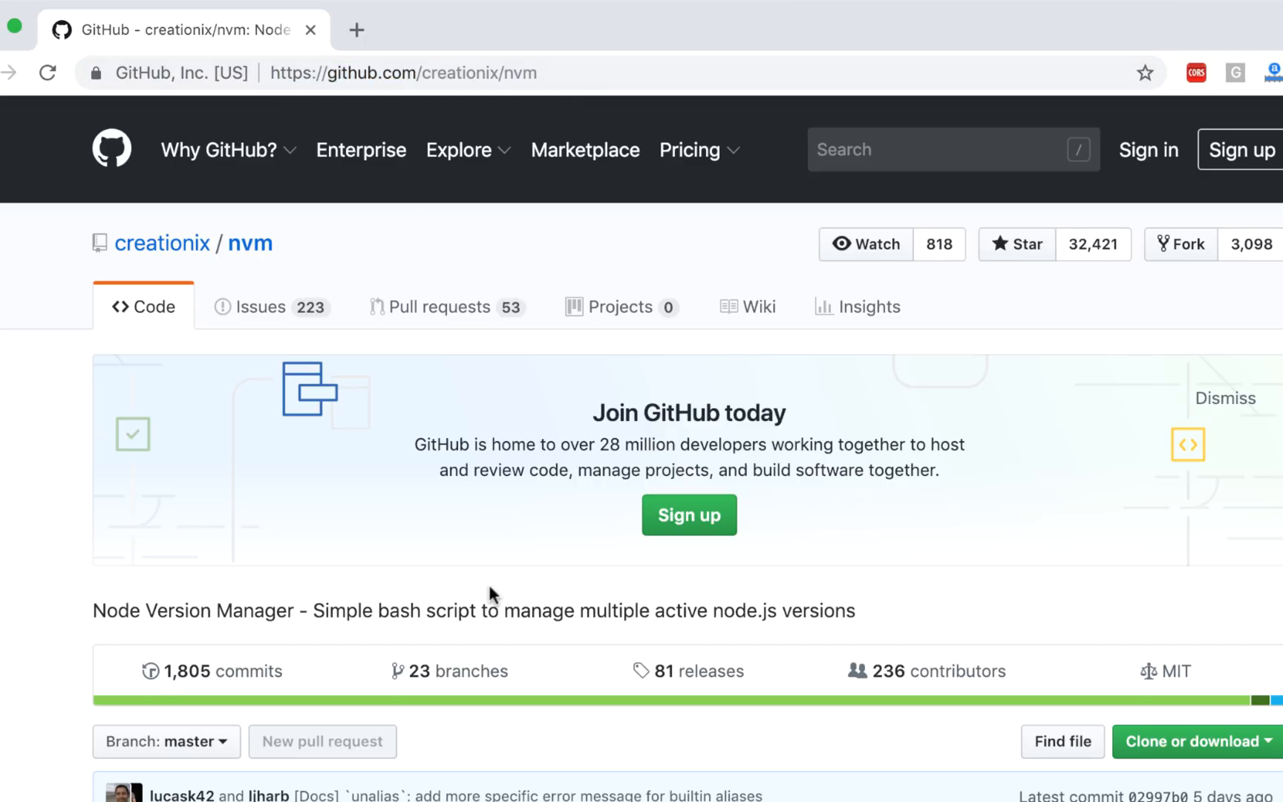
scroll(487, 584, "down", 4)
scroll(488, 585, "down", 2)
scroll(488, 582, "down", 8)
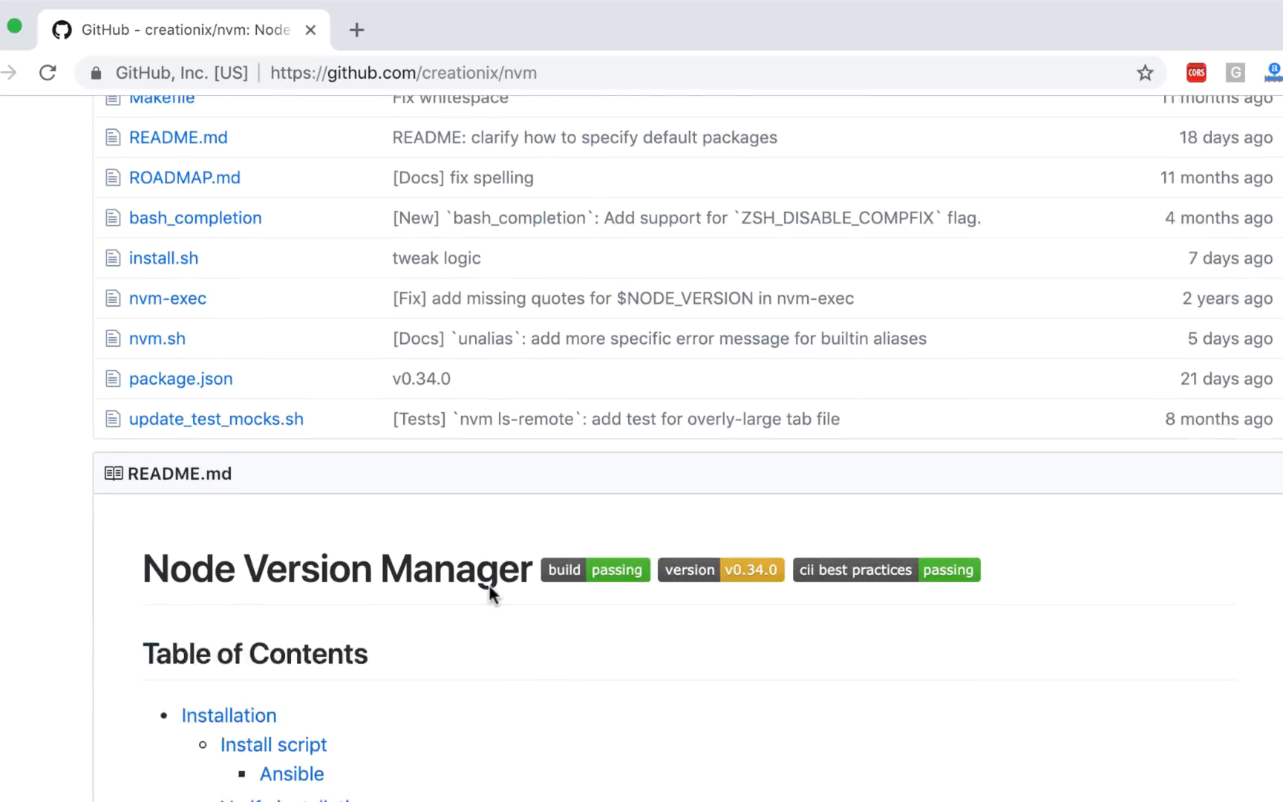
scroll(489, 582, "down", 2)
scroll(488, 583, "down", 3)
scroll(488, 584, "down", 3)
scroll(488, 595, "down", 3)
scroll(488, 594, "down", 2)
scroll(487, 594, "down", 8)
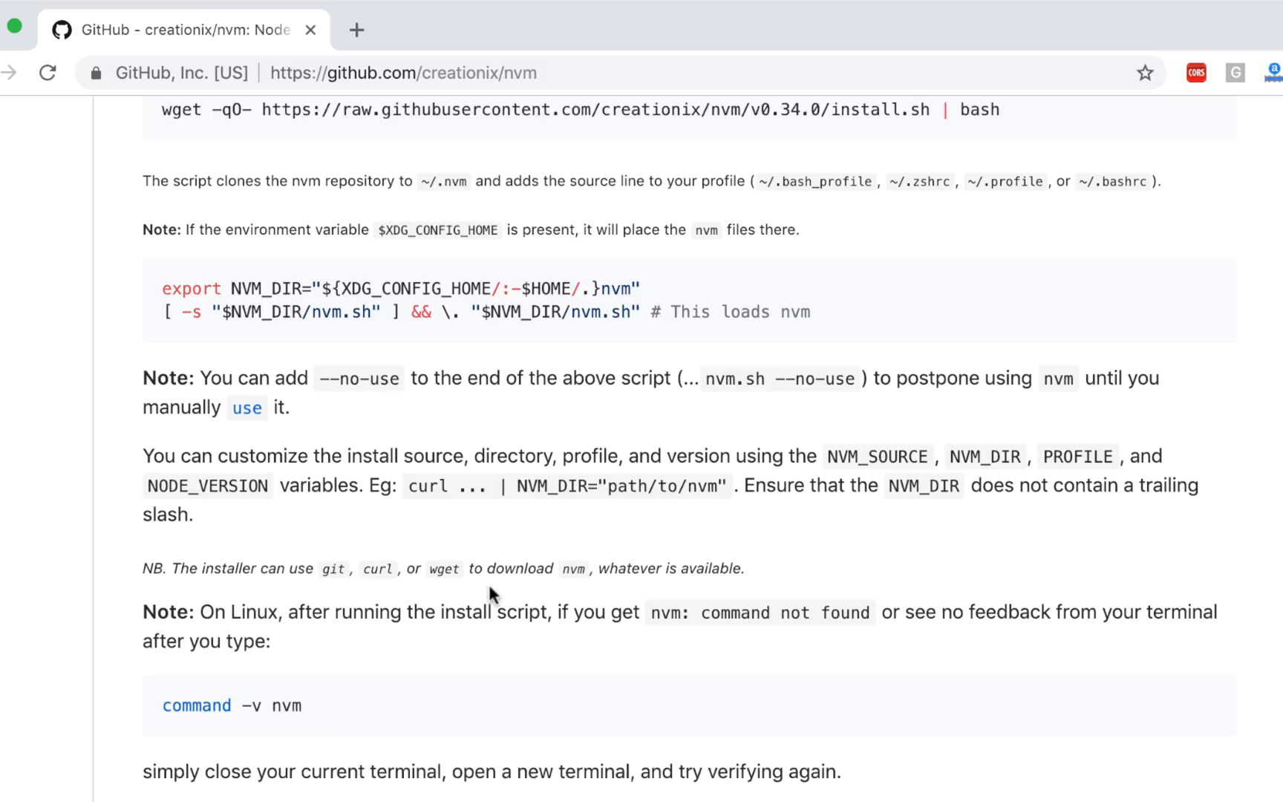
scroll(488, 593, "up", 3)
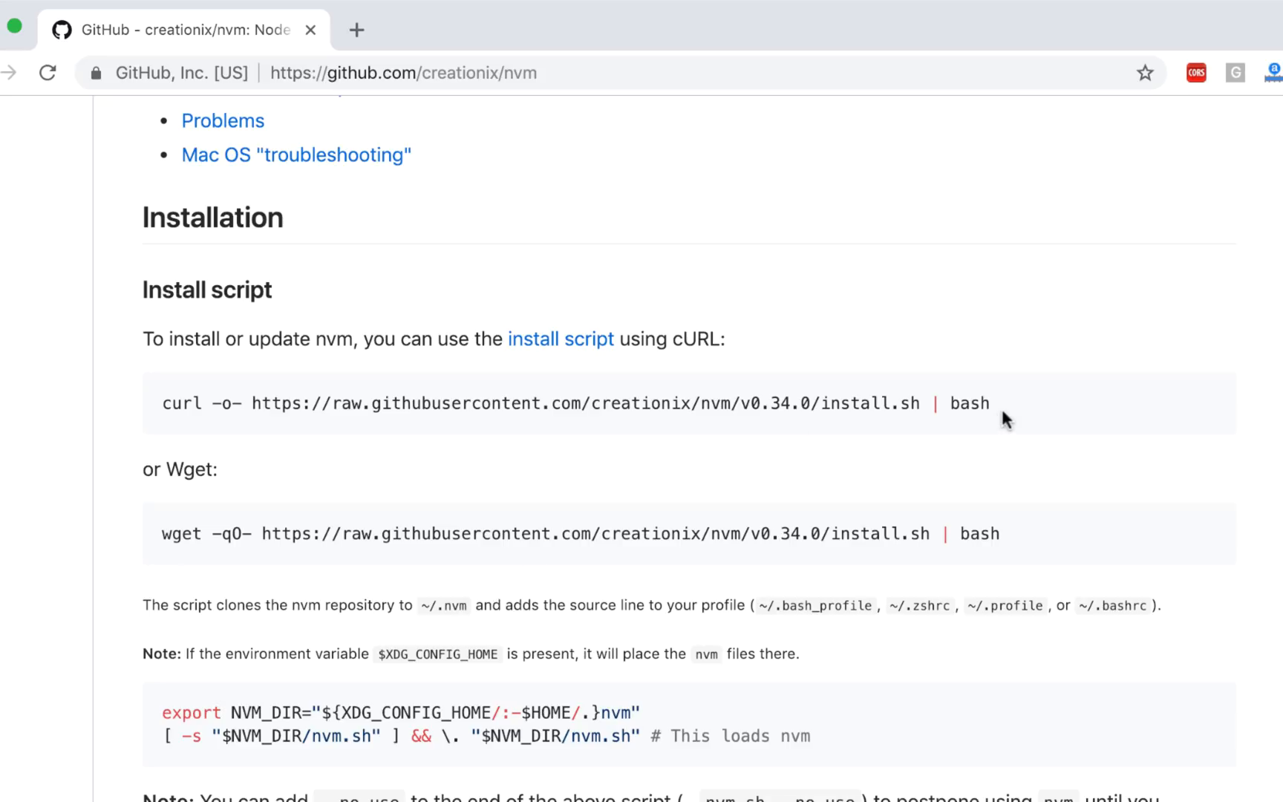
Step: Point out the curl and wget install commands in the README's Installation section
left_click_drag(996, 403, 98, 393)
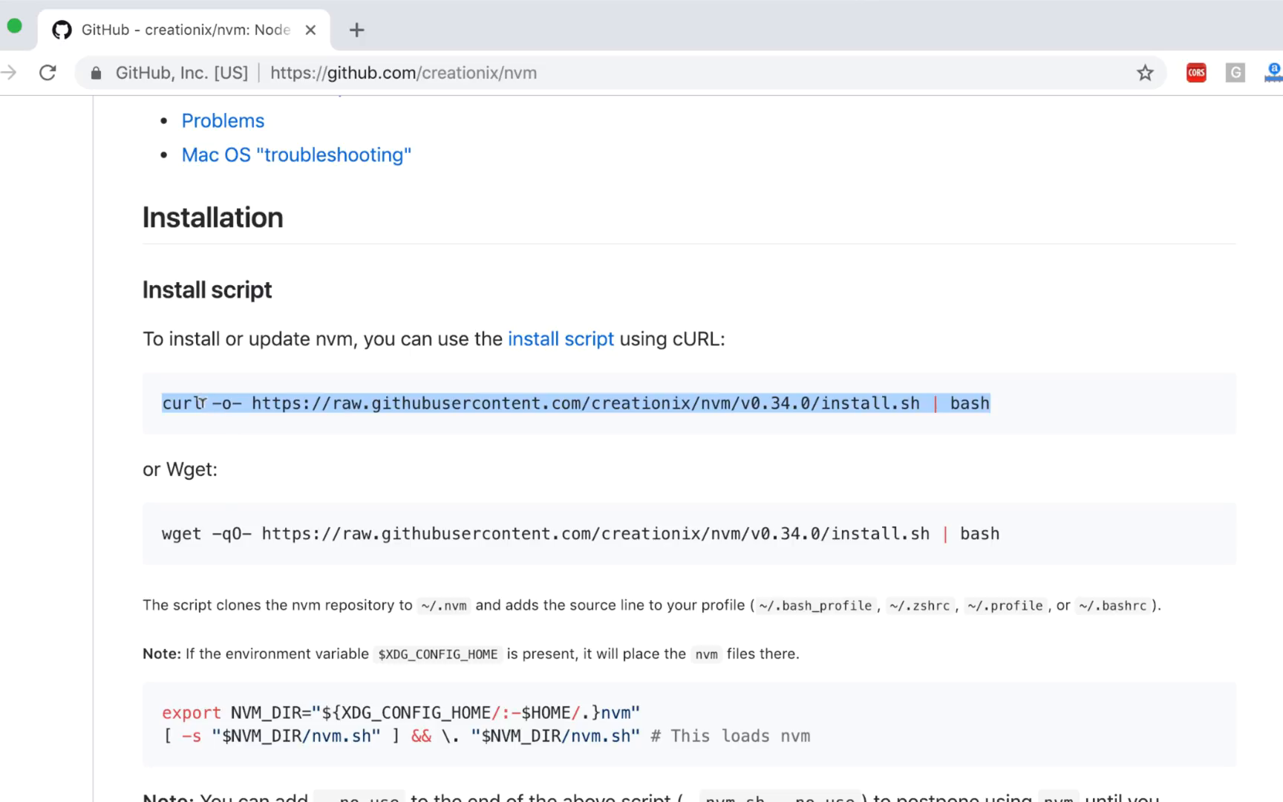
left_click_drag(156, 532, 1023, 534)
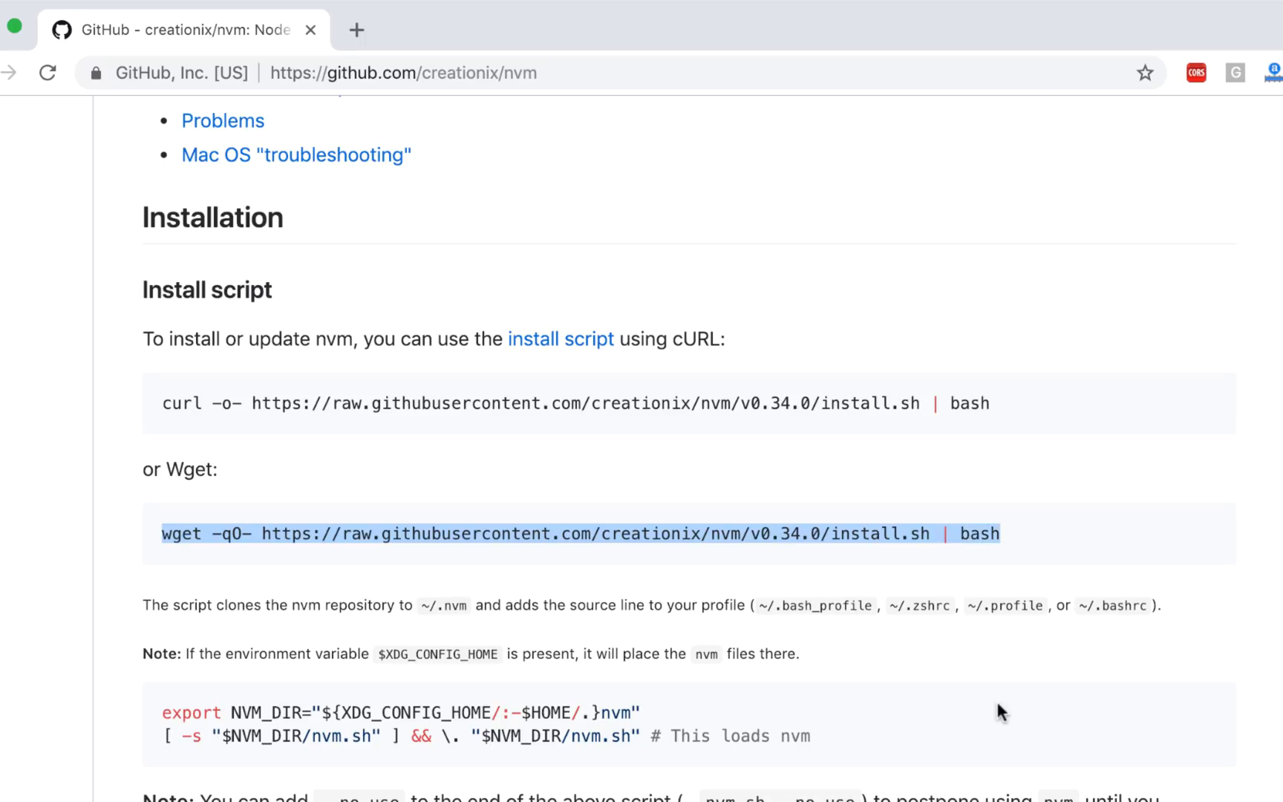
left_click(351, 596)
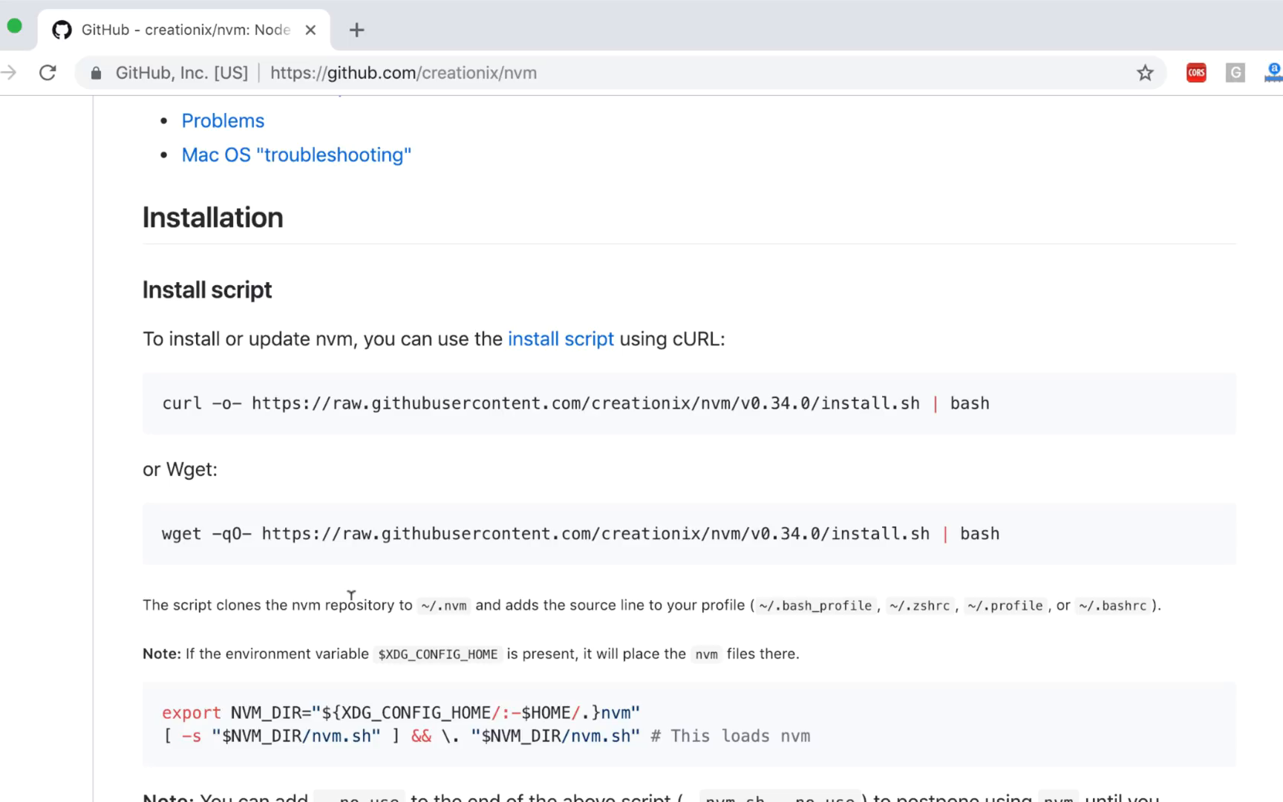
key("super+Tab")
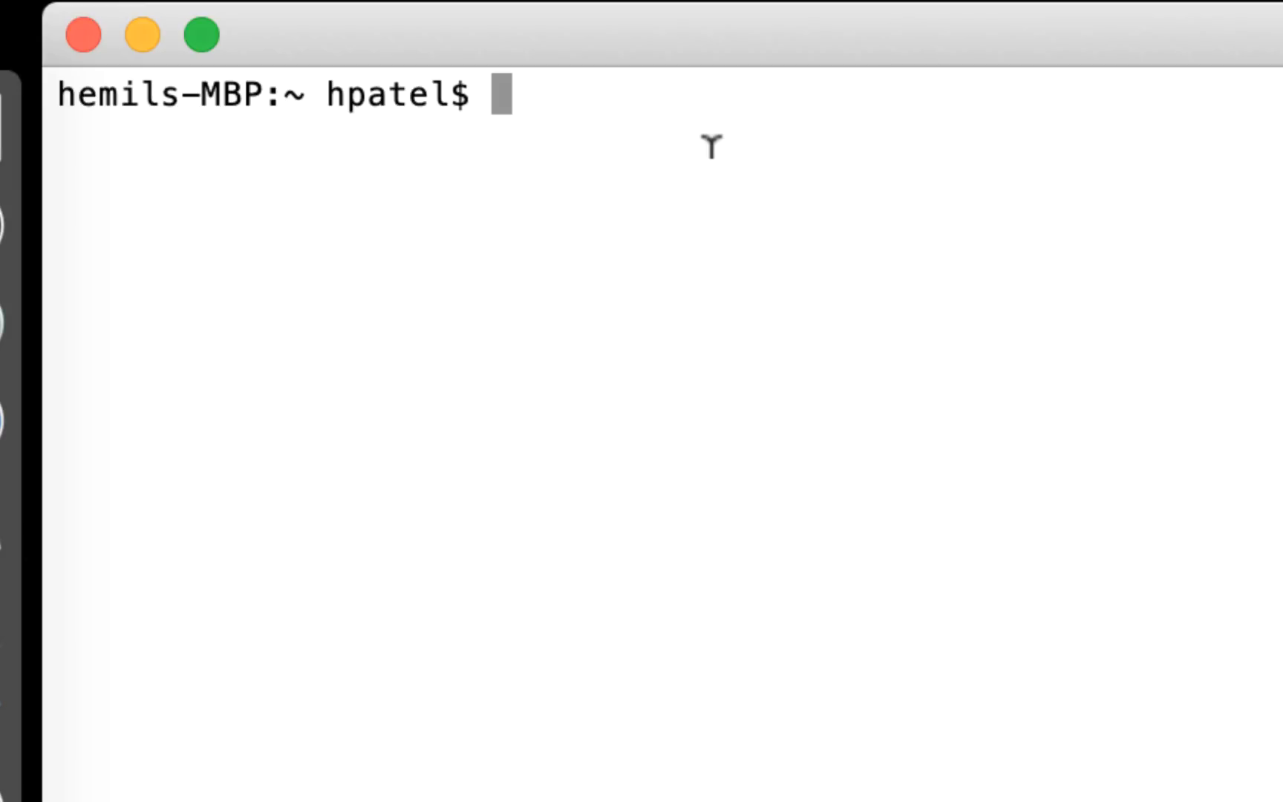
type("n")
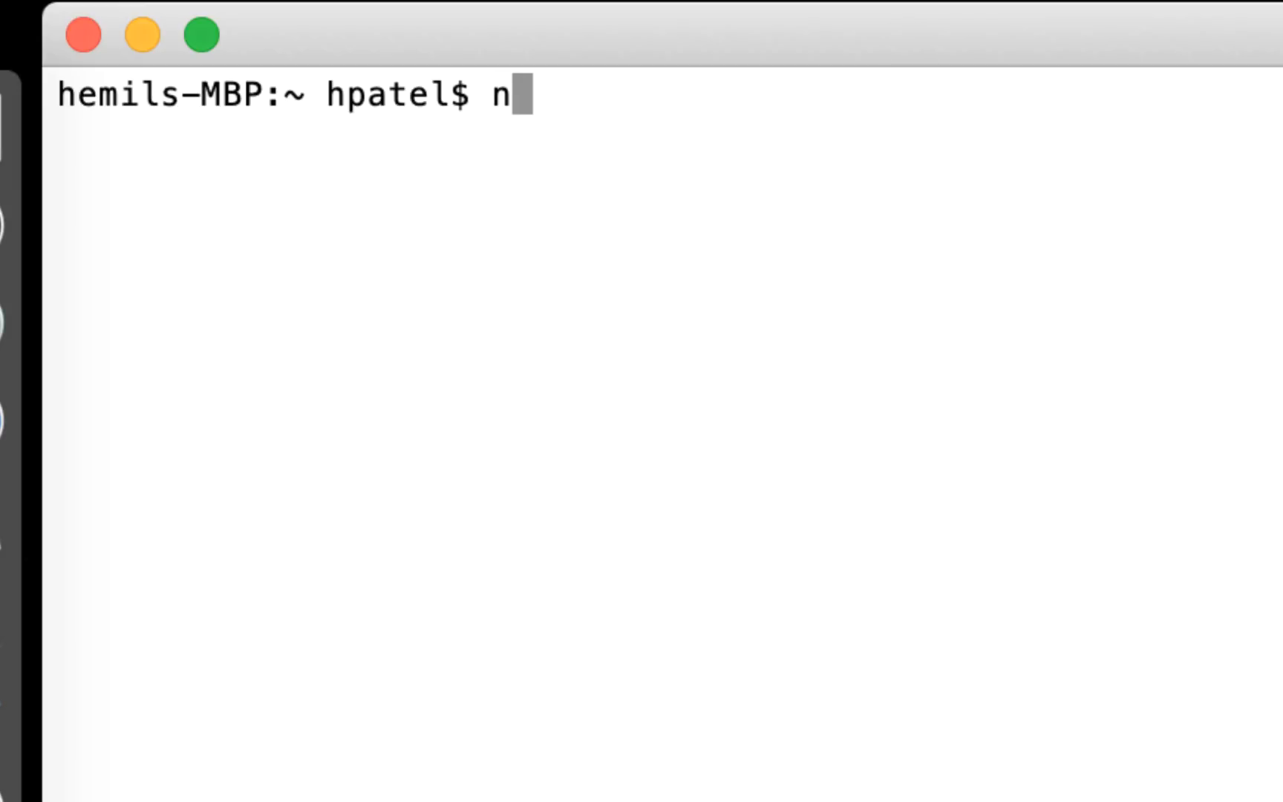
type("vm")
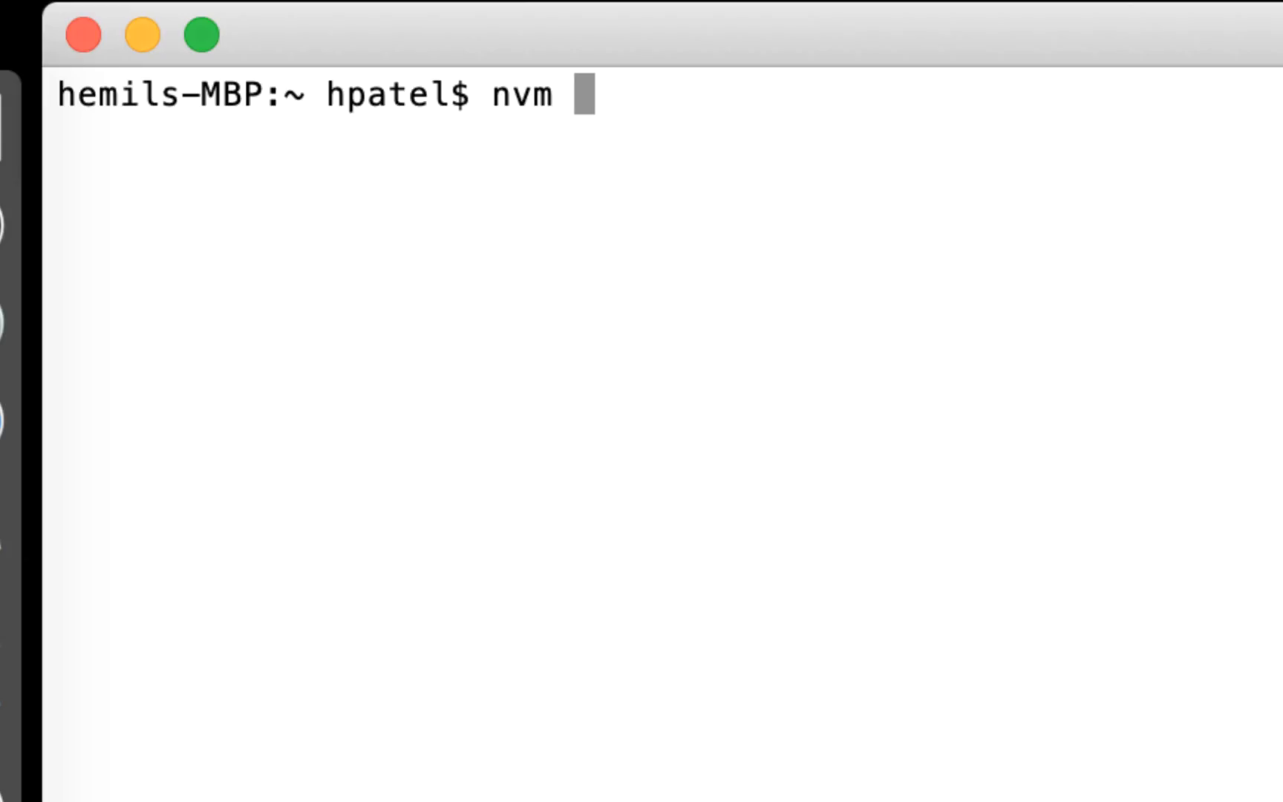
key("Return")
scroll(786, 651, "up", 10)
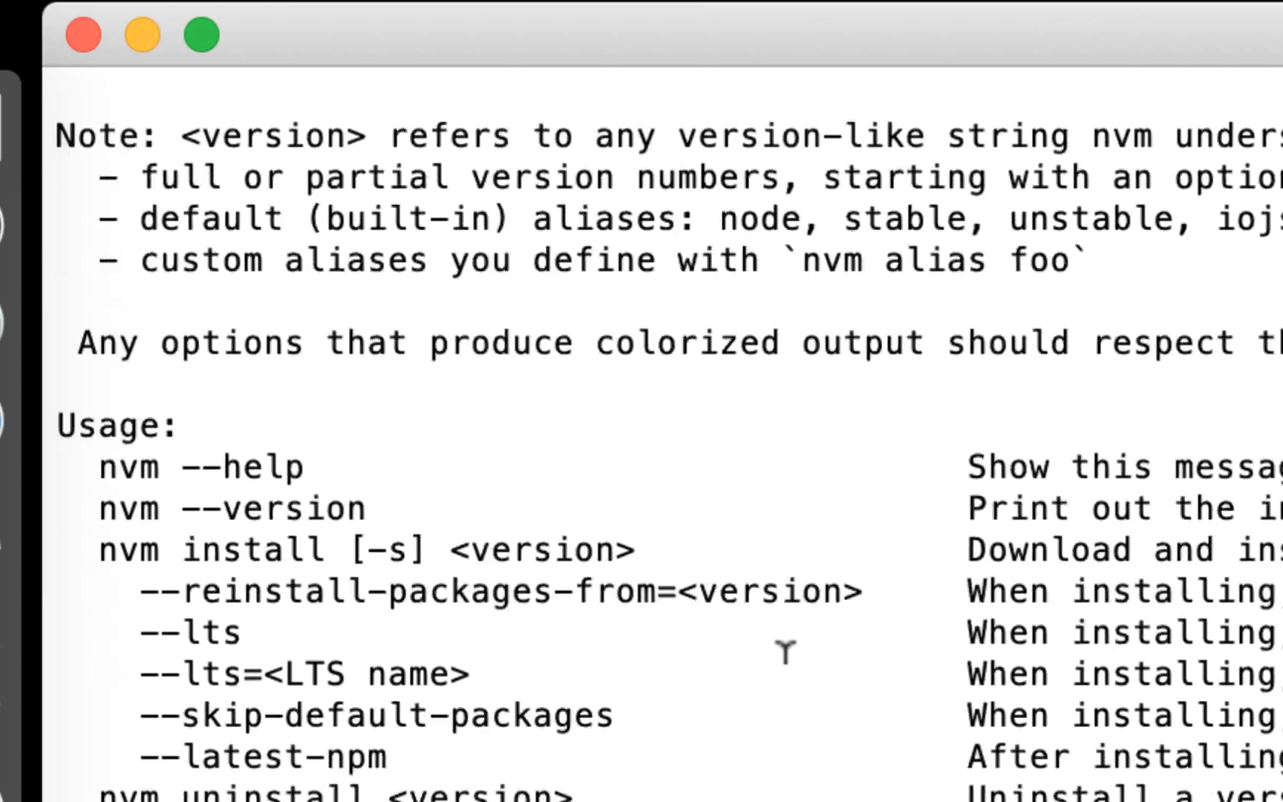
scroll(786, 651, "up", 10)
scroll(786, 651, "down", 3)
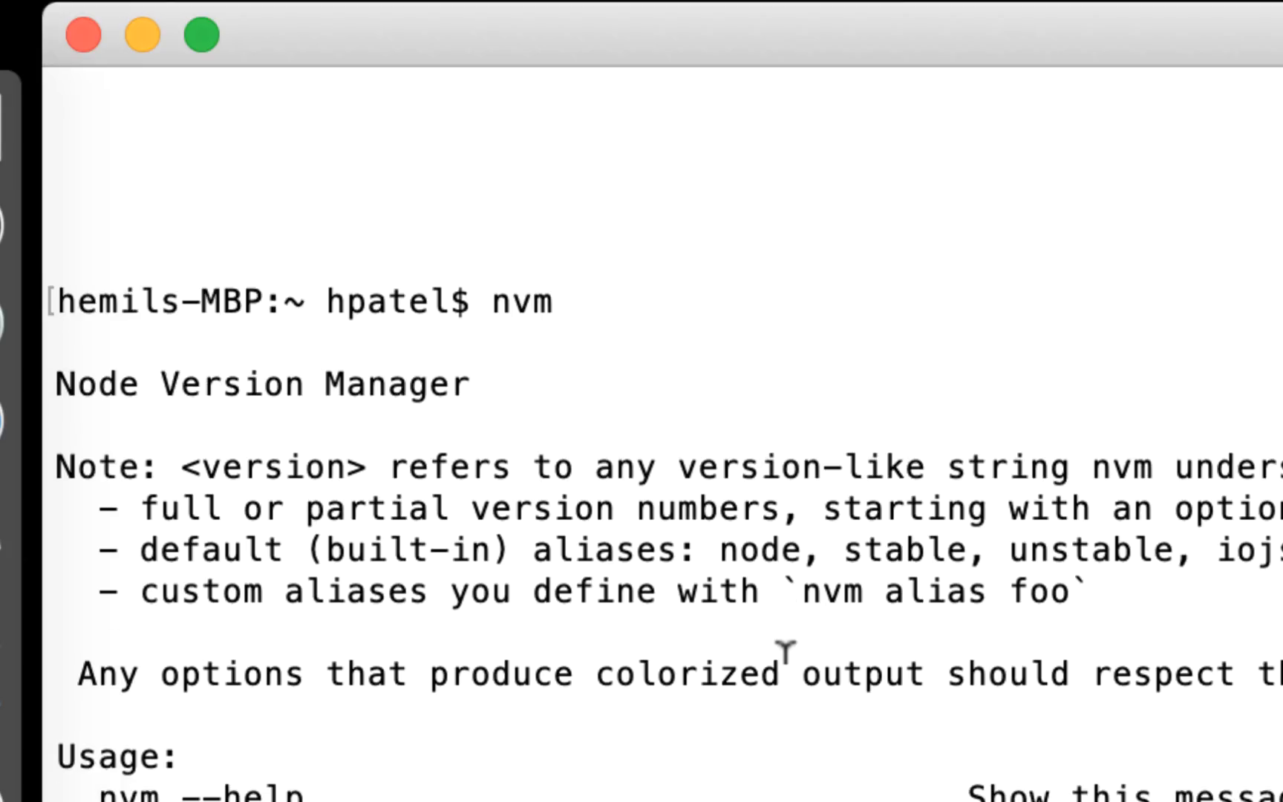
scroll(786, 652, "down", 2)
scroll(786, 651, "down", 10)
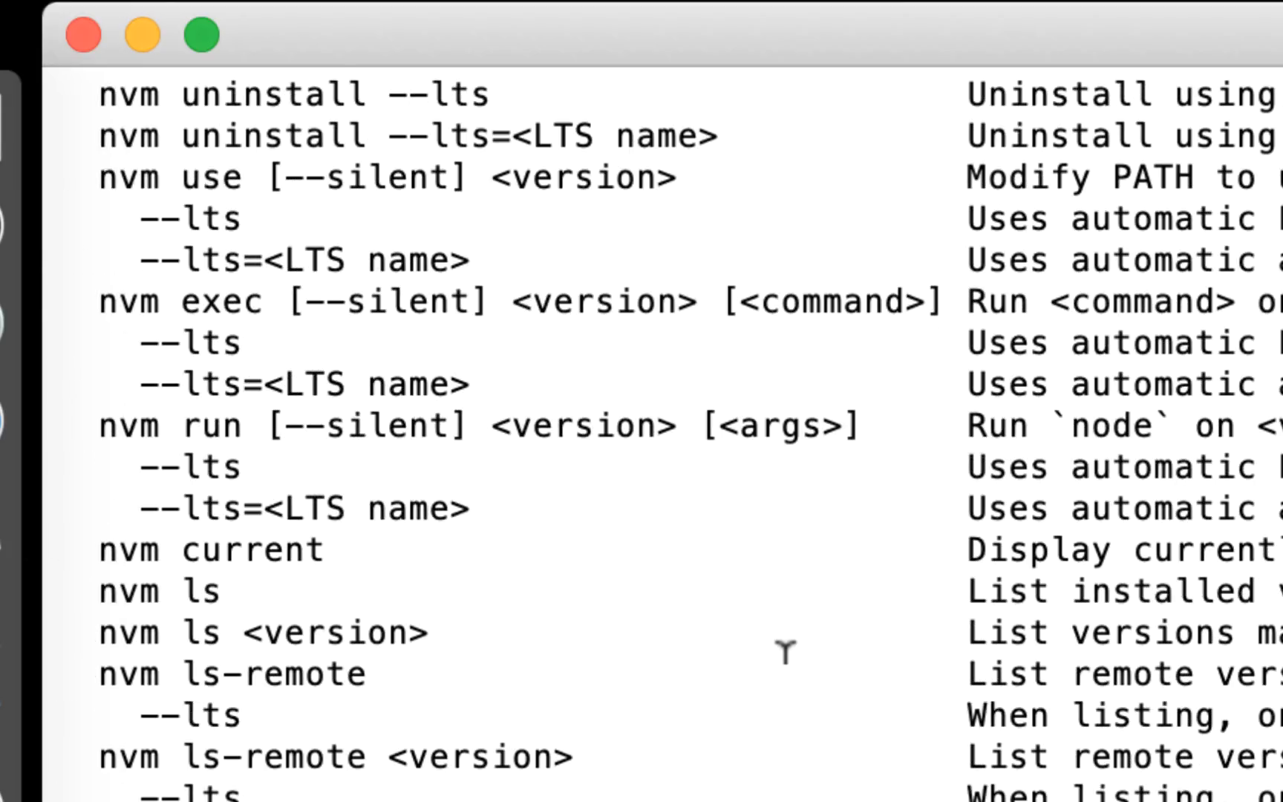
key("ctrl+l")
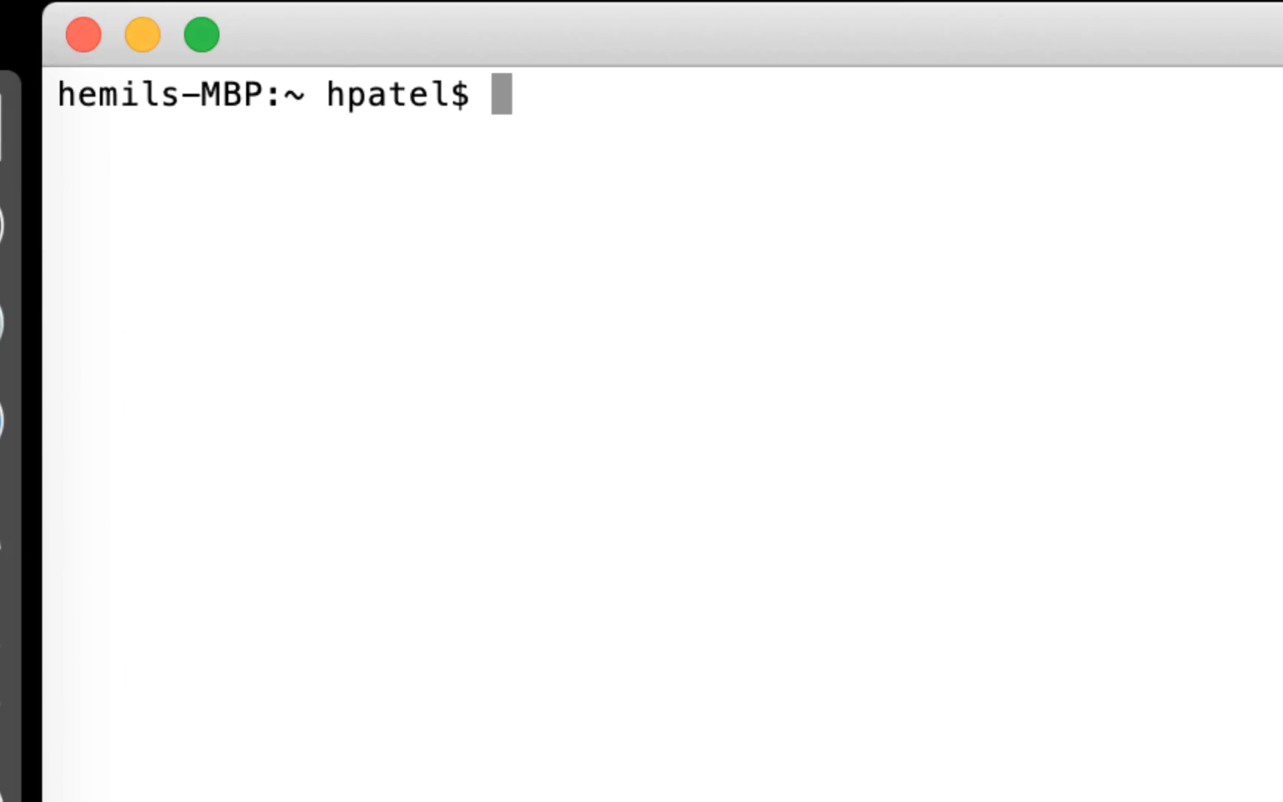
type("l")
Step: Run nvm ls and mark installed versions v6.11.1 through v9.10.1
key("BackSpace")
type("nv")
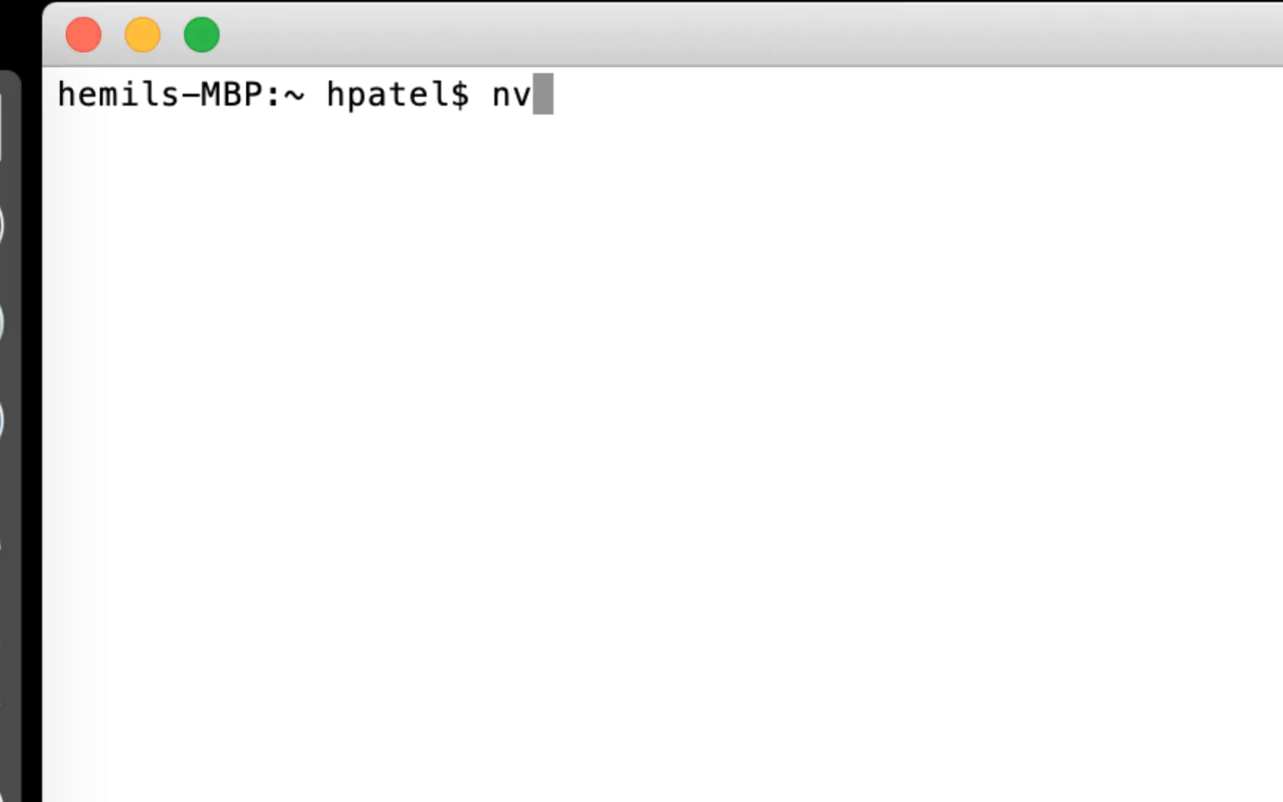
type("m ls")
key("Return")
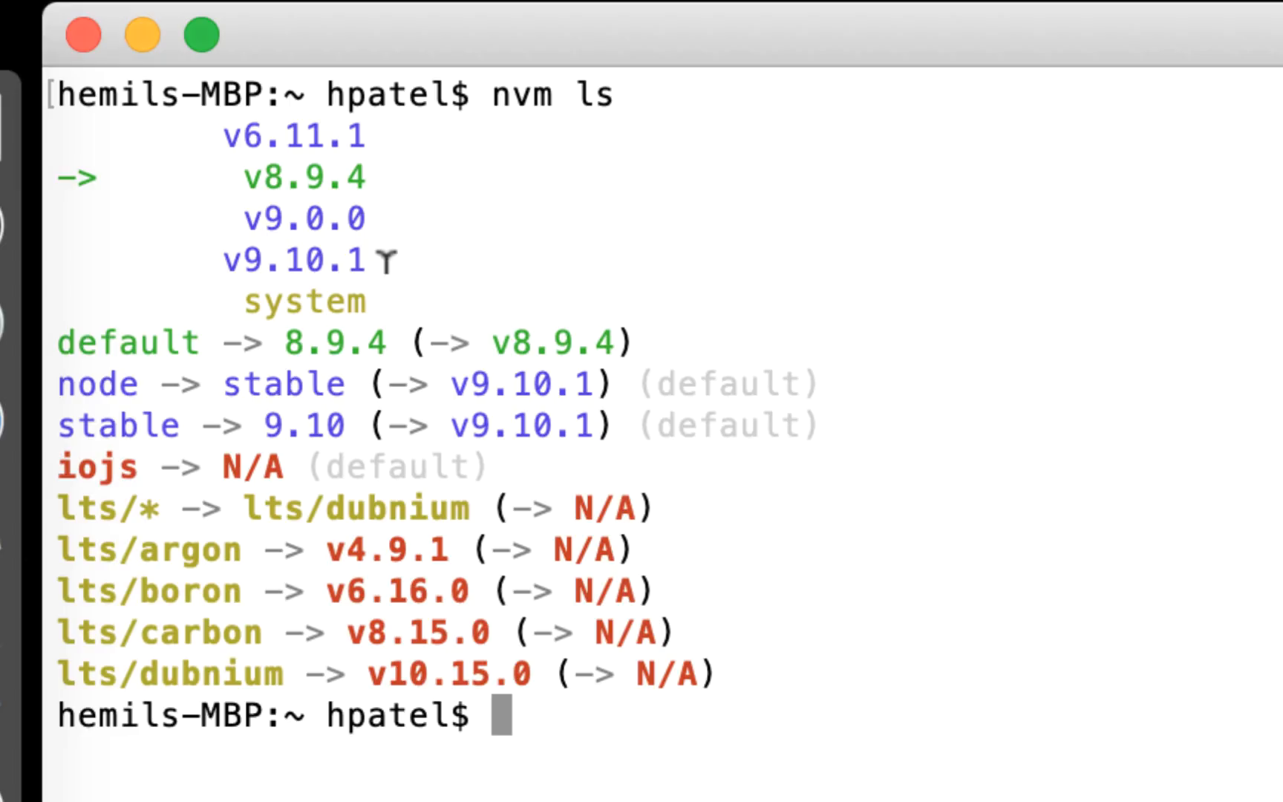
left_click_drag(398, 244, 4, 140)
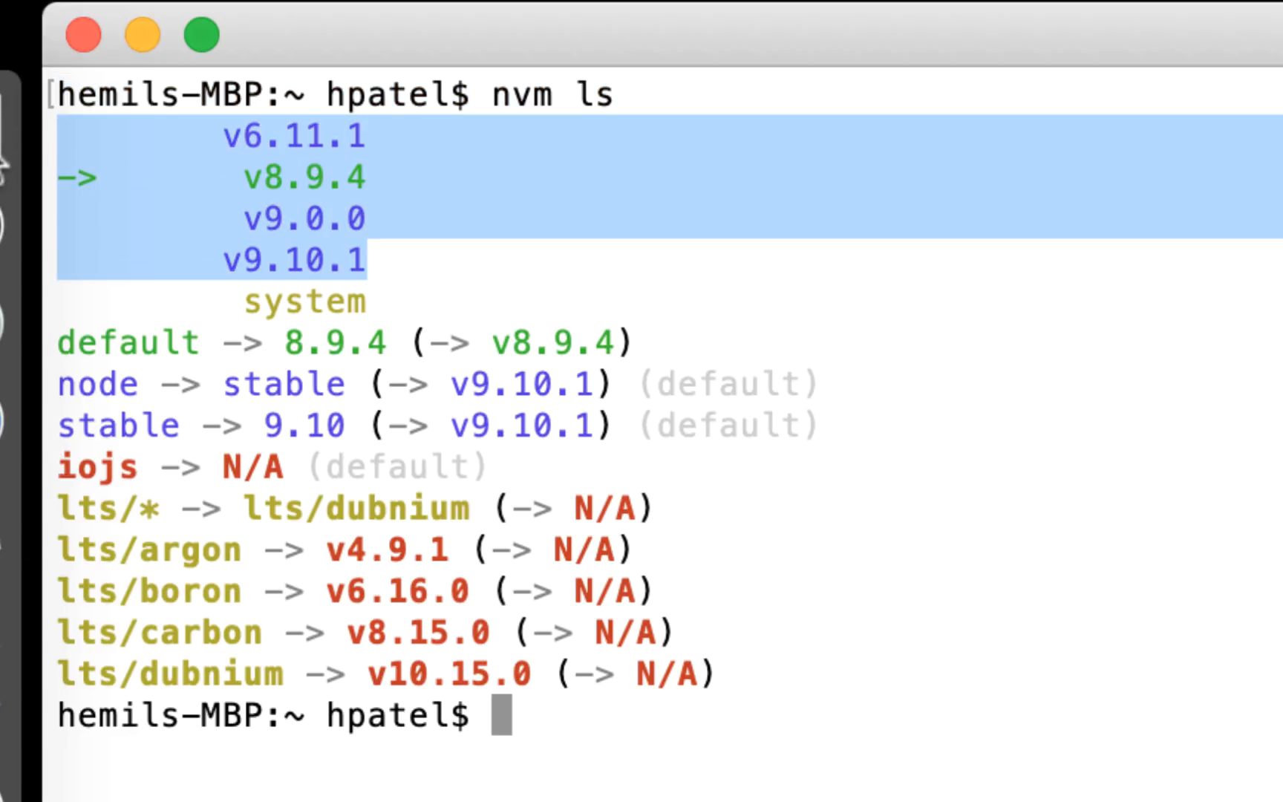
left_click(350, 229)
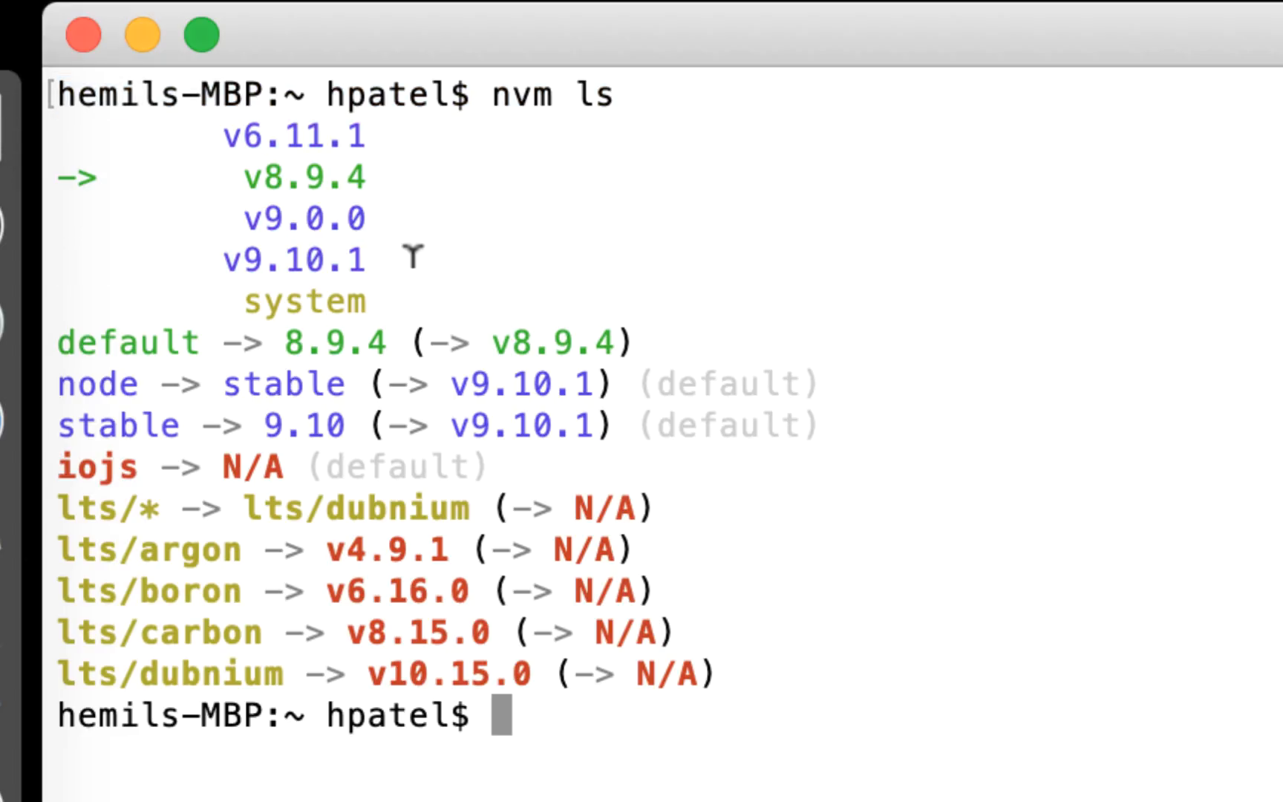
mouse_move(402, 255)
left_mouse_down()
mouse_move(109, 96)
mouse_move(38, 128)
left_mouse_up()
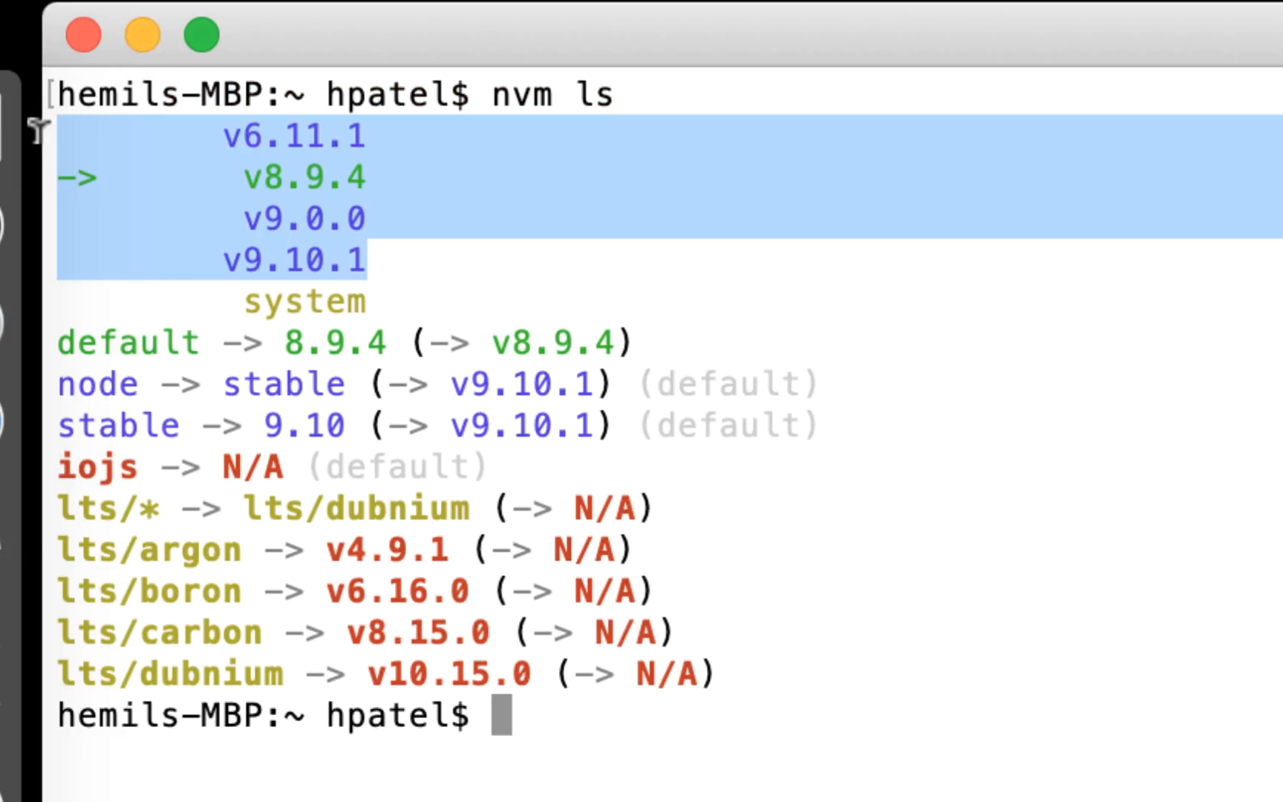
Step: Point out the arrow marking v8.9.4 as the version currently in use
left_click(461, 220)
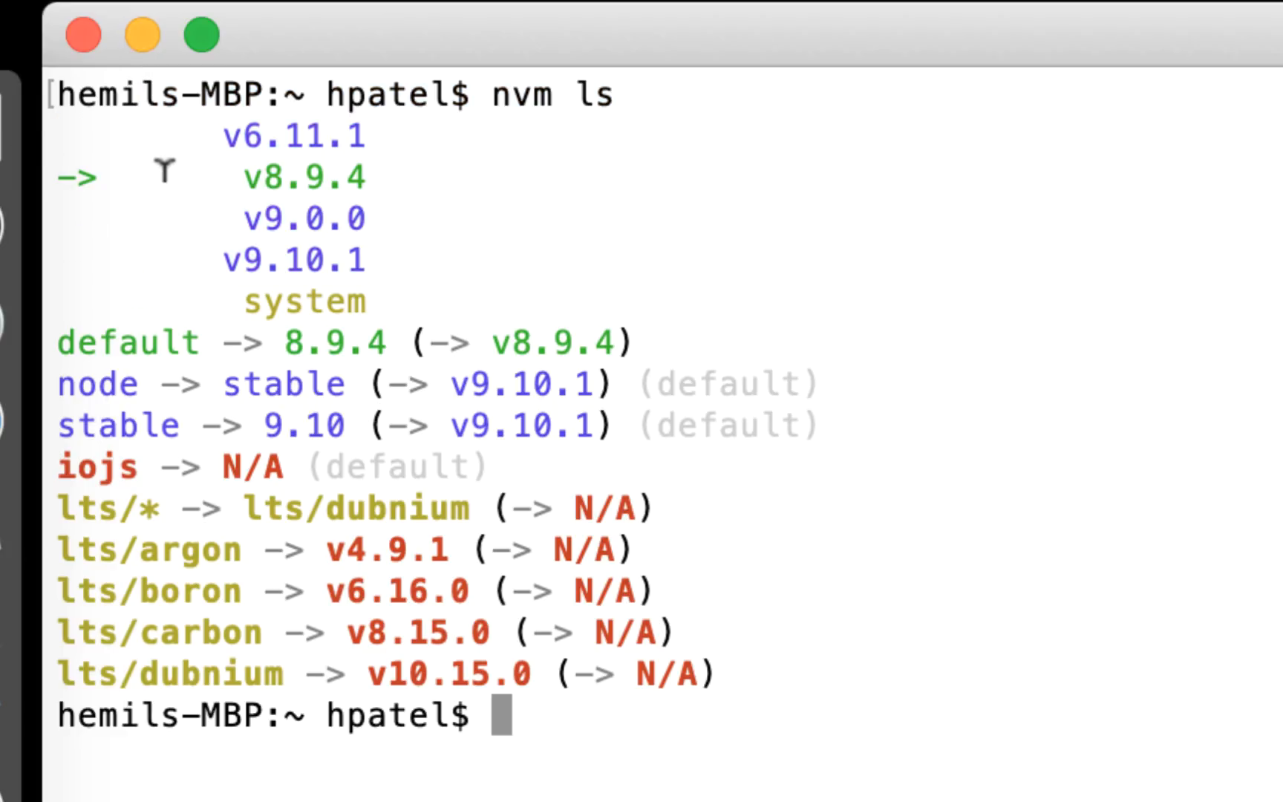
left_click_drag(172, 176, 26, 164)
left_click_drag(370, 176, 52, 160)
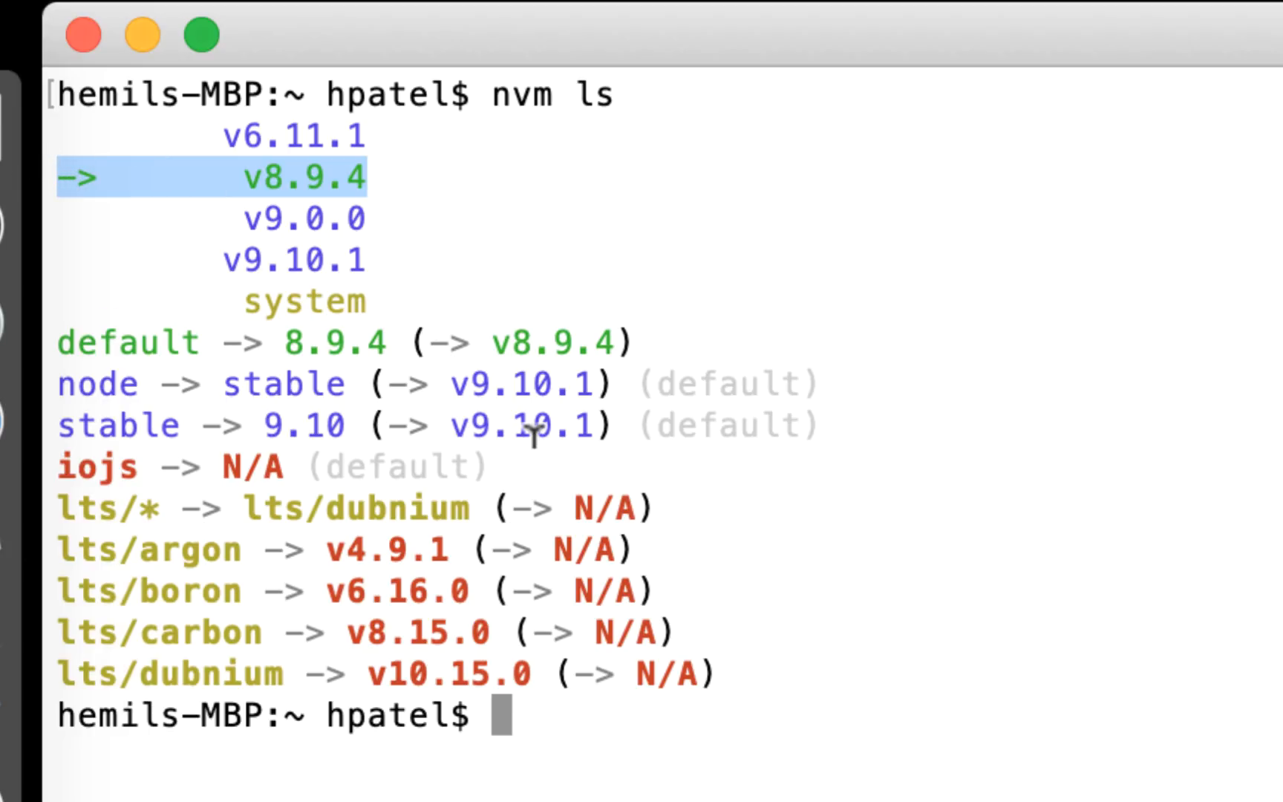
left_click(587, 713)
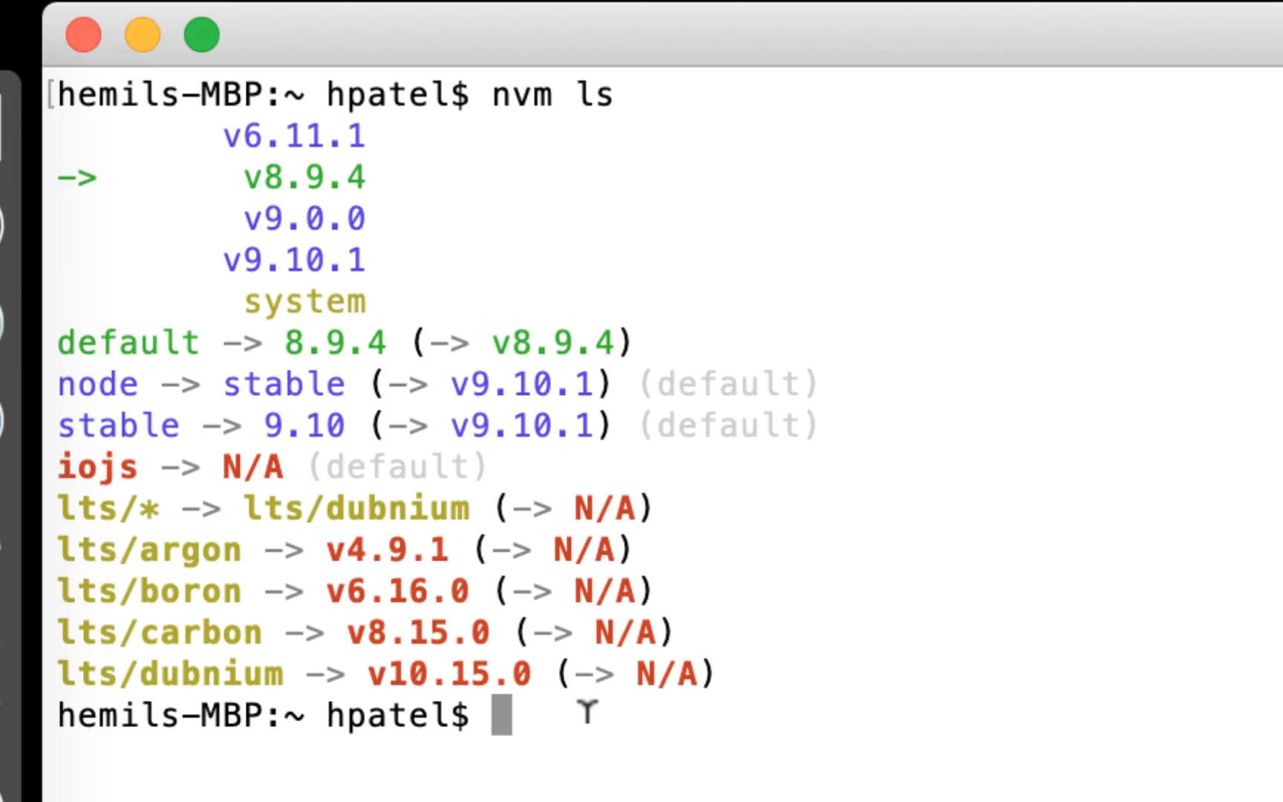
type("n")
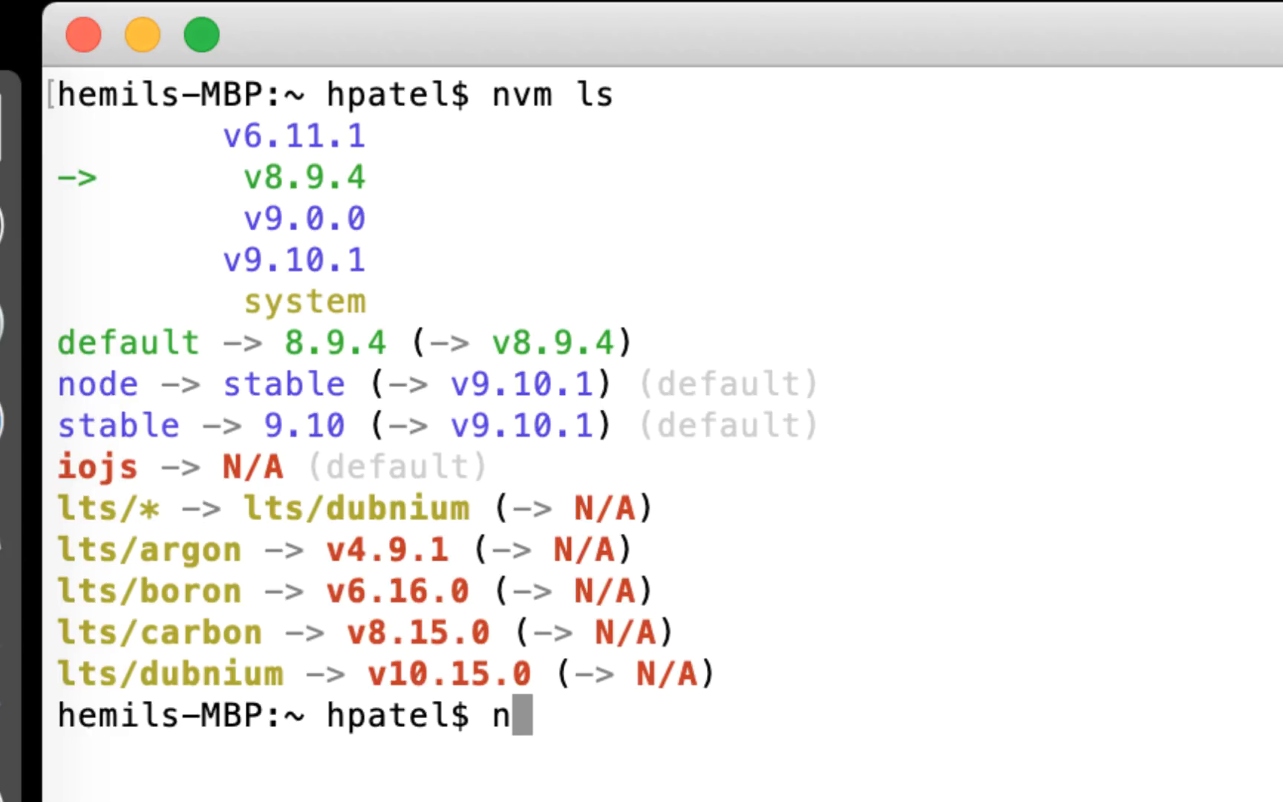
type("vm l")
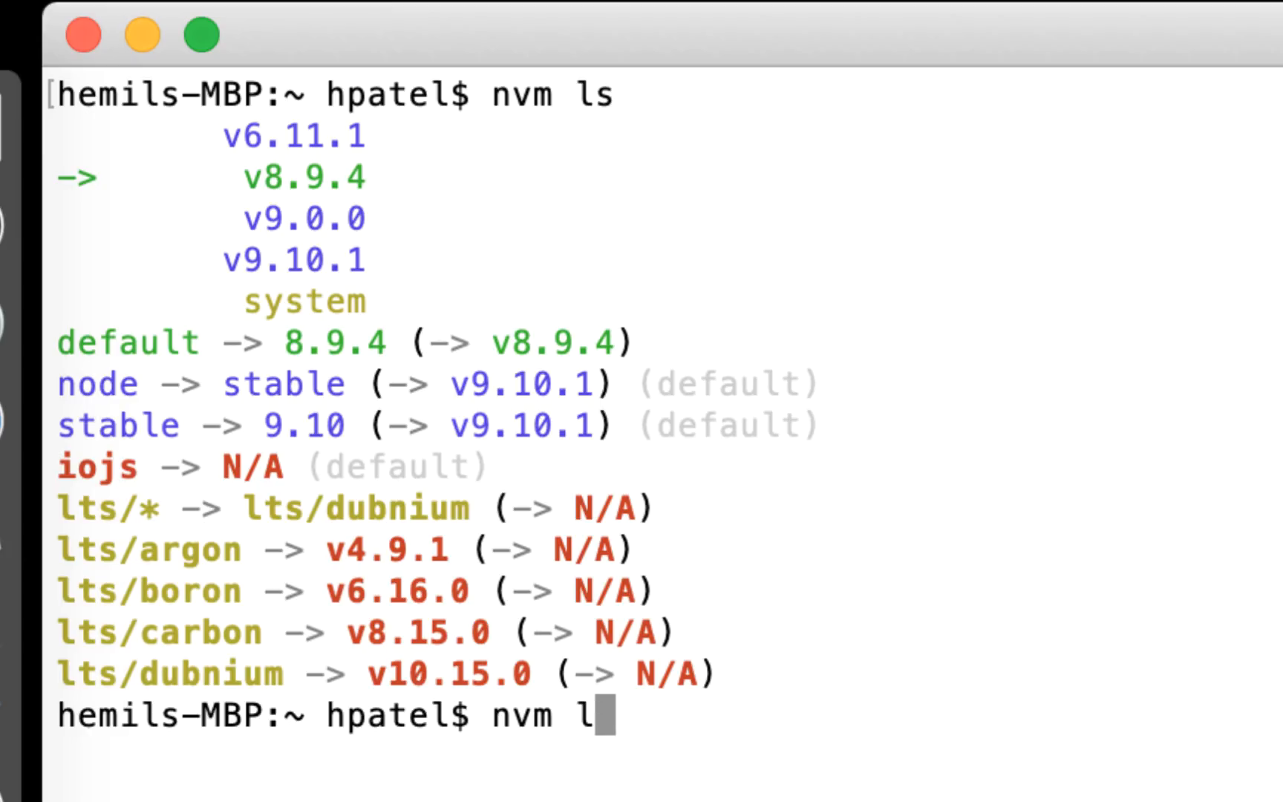
type("s-remot")
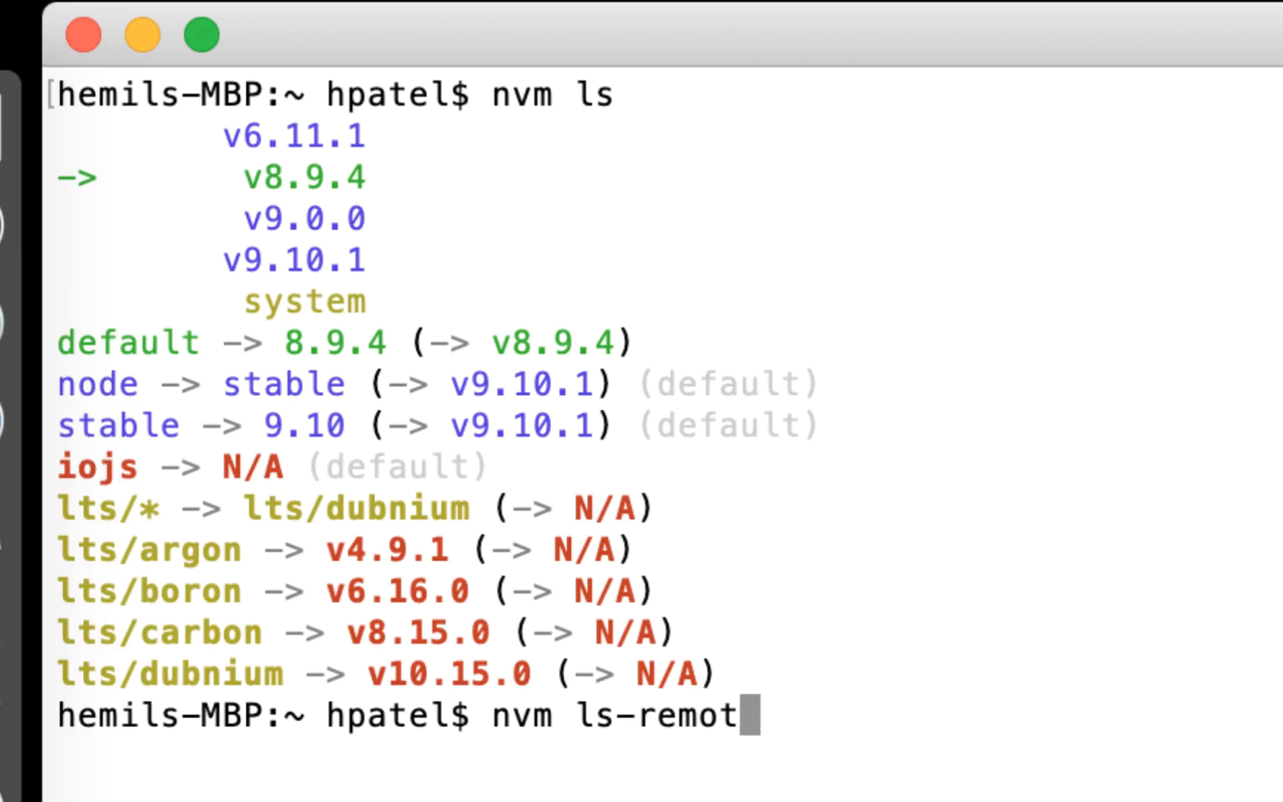
type("e")
Step: Run nvm ls-remote and point out the v8.15.0 Latest LTS: Carbon line
key("Return")
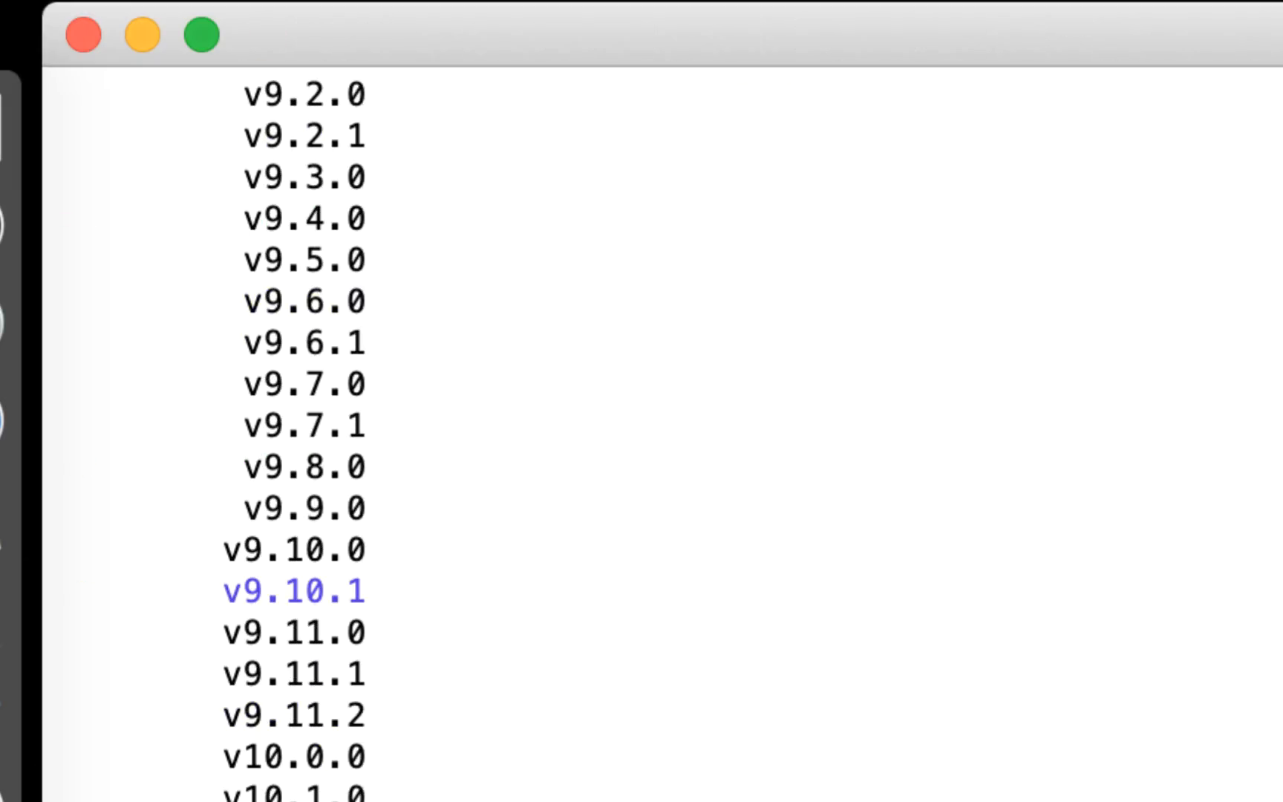
scroll(641, 430, "up", 15)
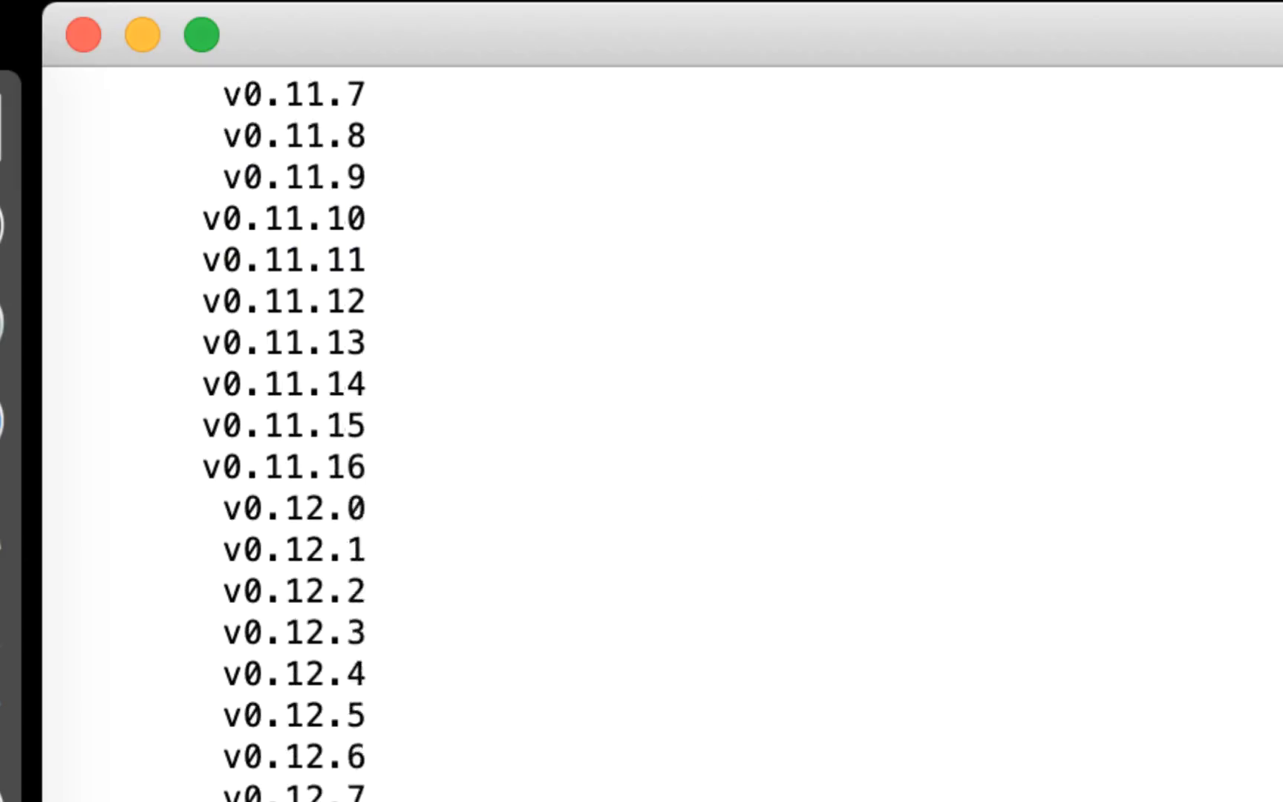
scroll(641, 401, "down", 10)
scroll(642, 401, "down", 8)
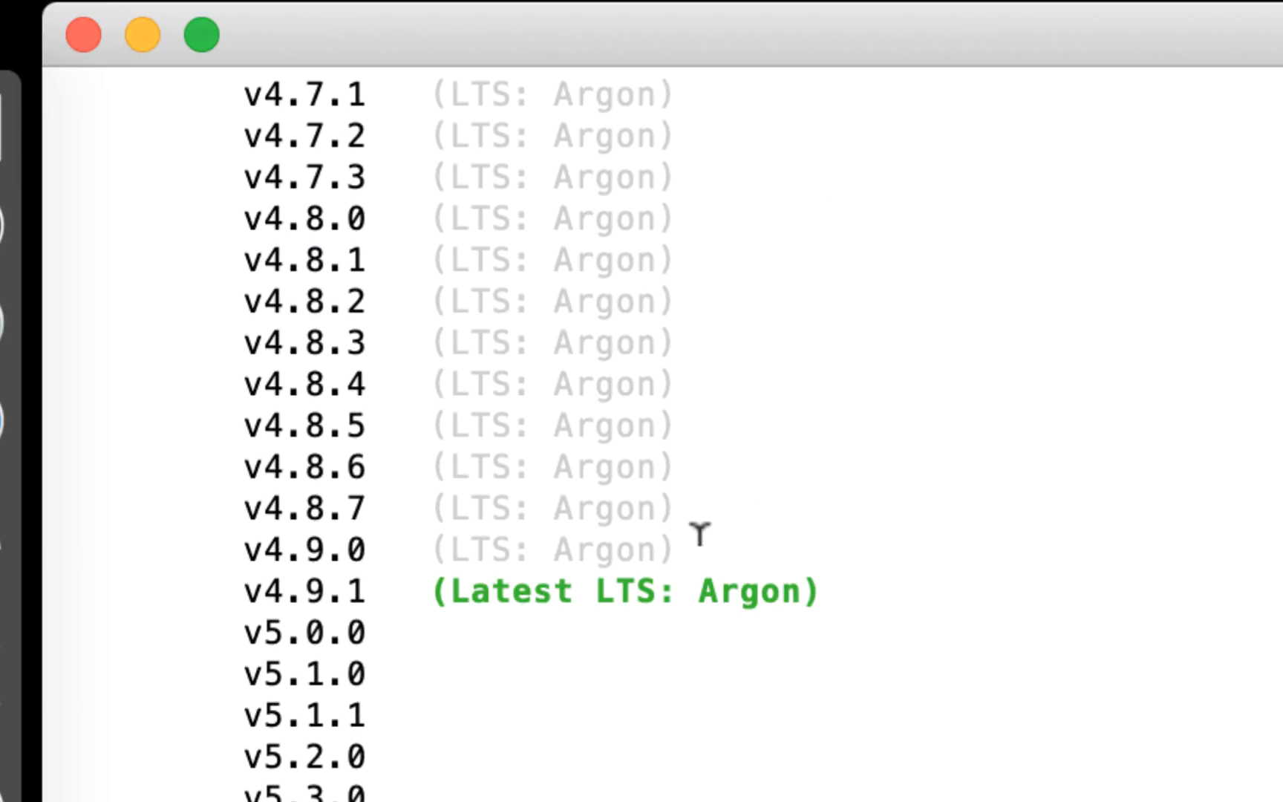
scroll(820, 569, "down", 5)
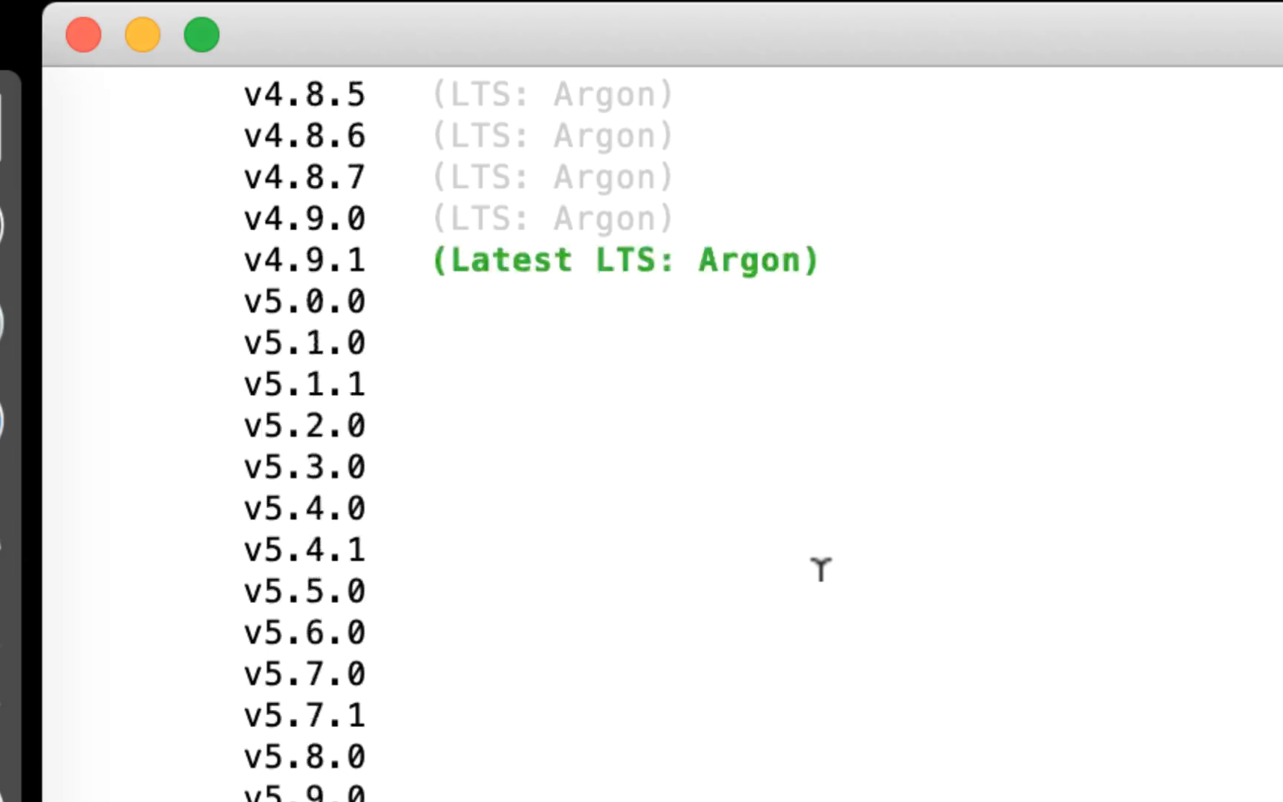
scroll(820, 570, "down", 10)
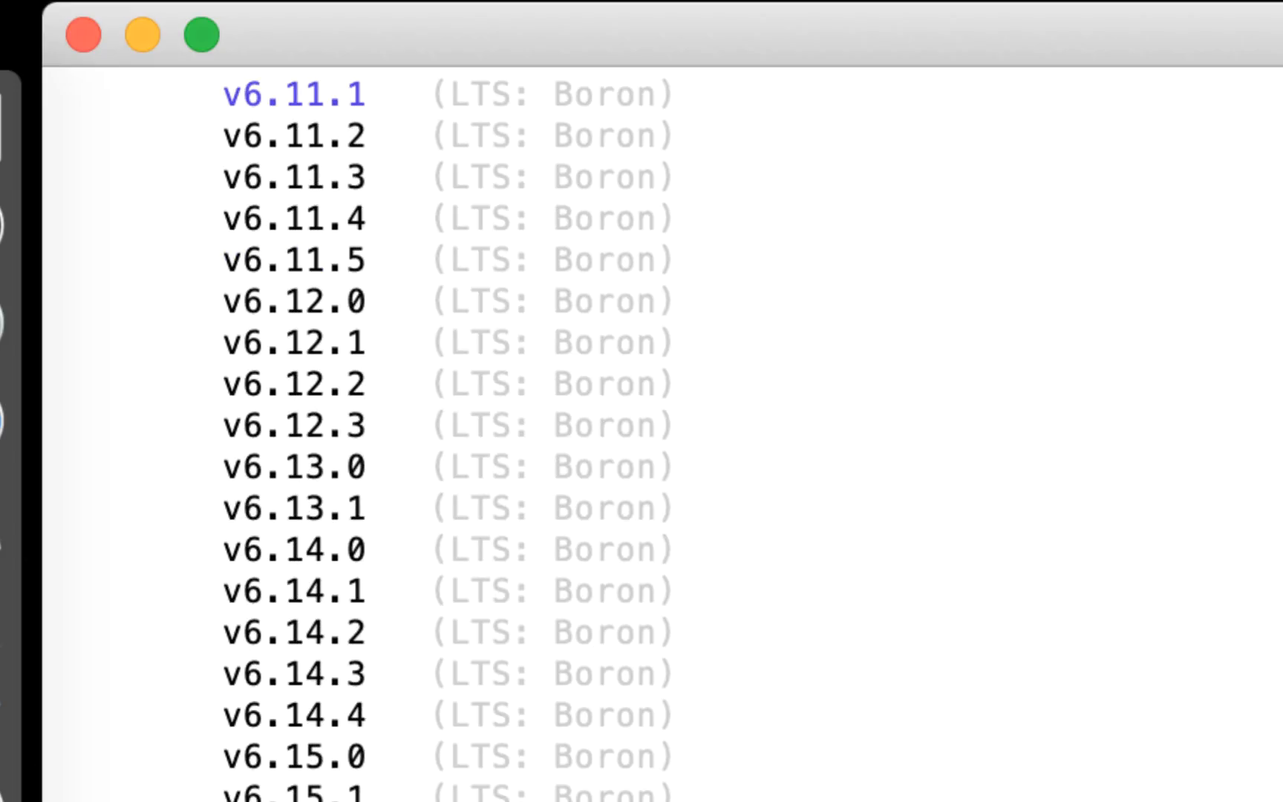
scroll(641, 401, "down", 3)
scroll(642, 401, "down", 3)
scroll(641, 401, "down", 10)
scroll(642, 400, "down", 10)
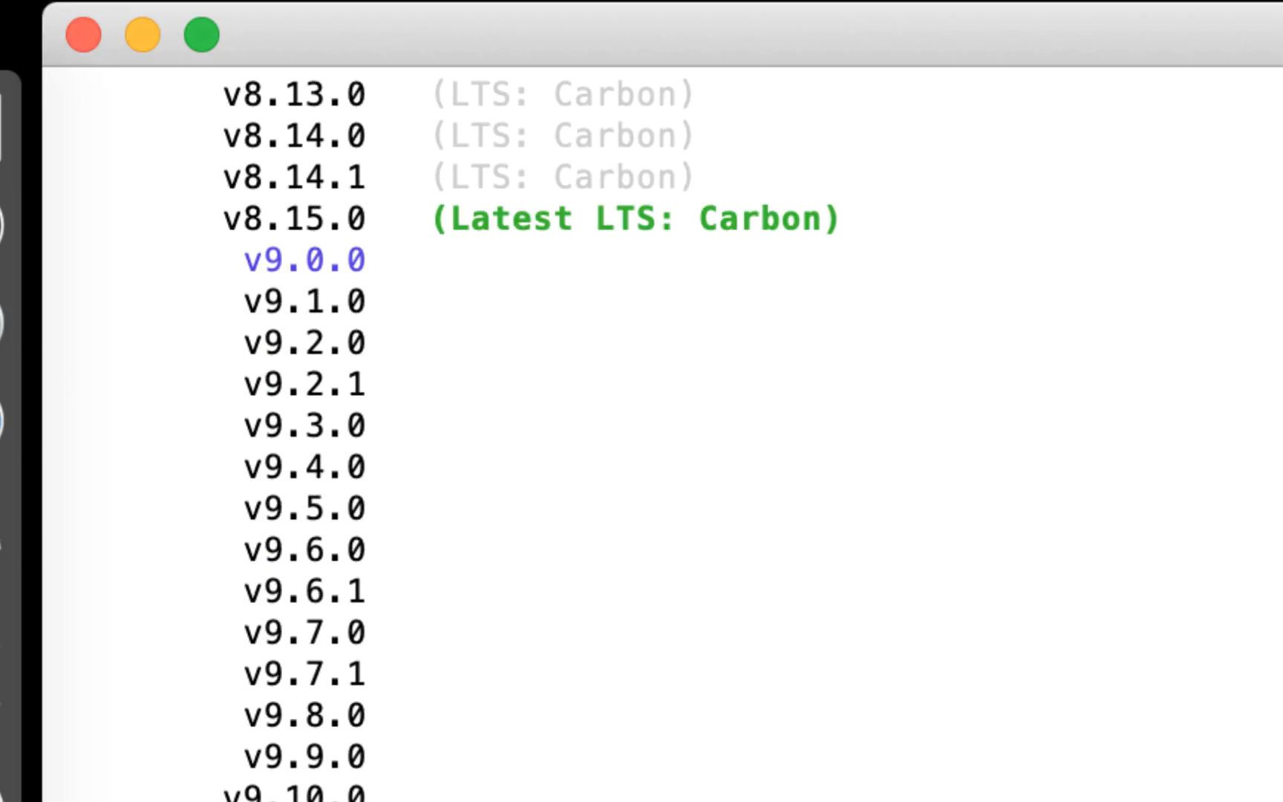
left_click_drag(907, 210, 124, 183)
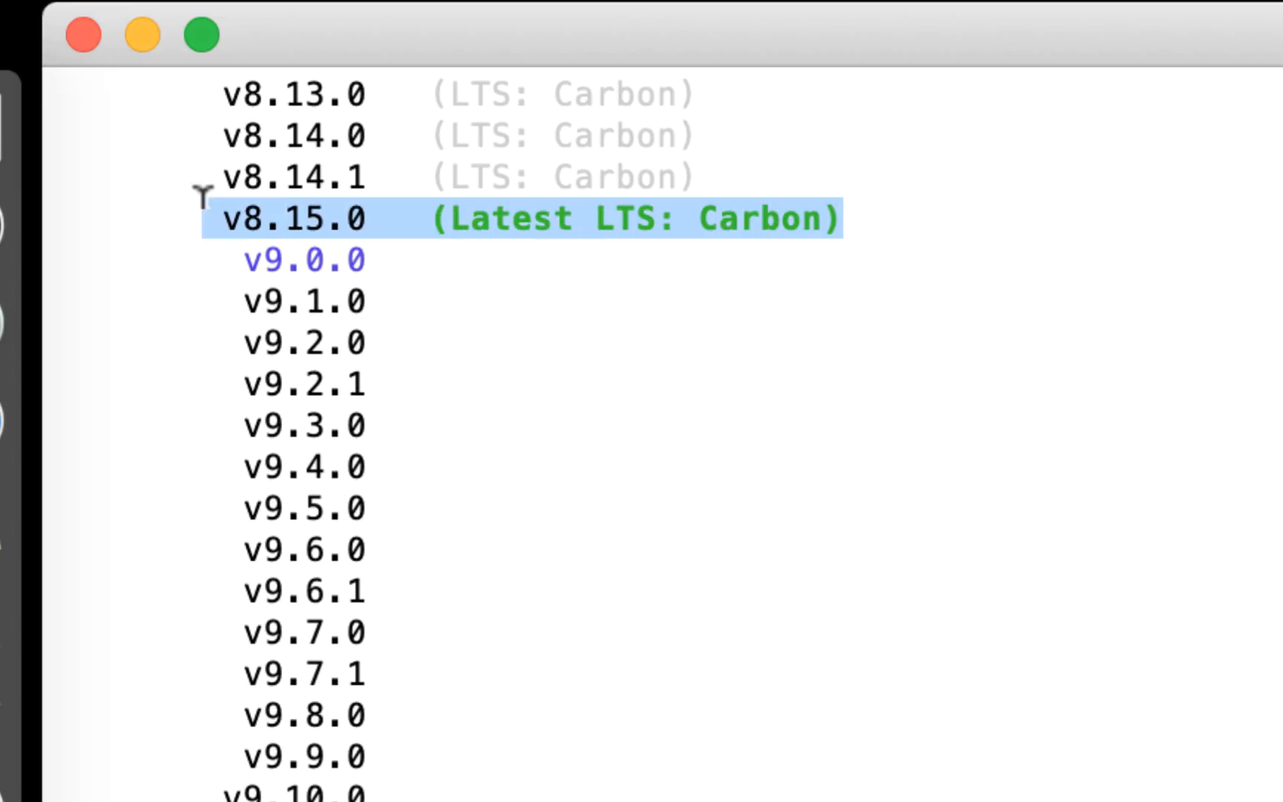
scroll(641, 402, "down", 3)
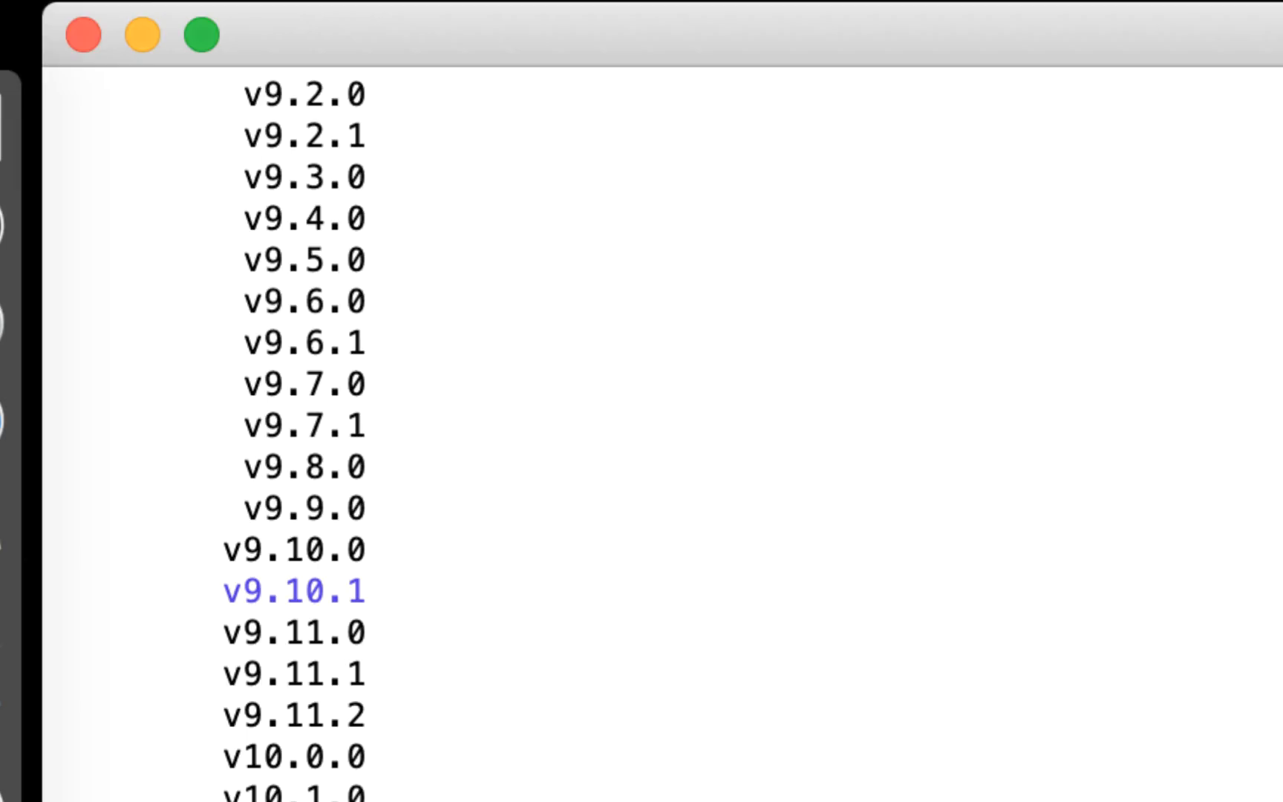
Step: Clear the screen and run nvm ls-remote --lts | grep Latest
key("ctrl+l")
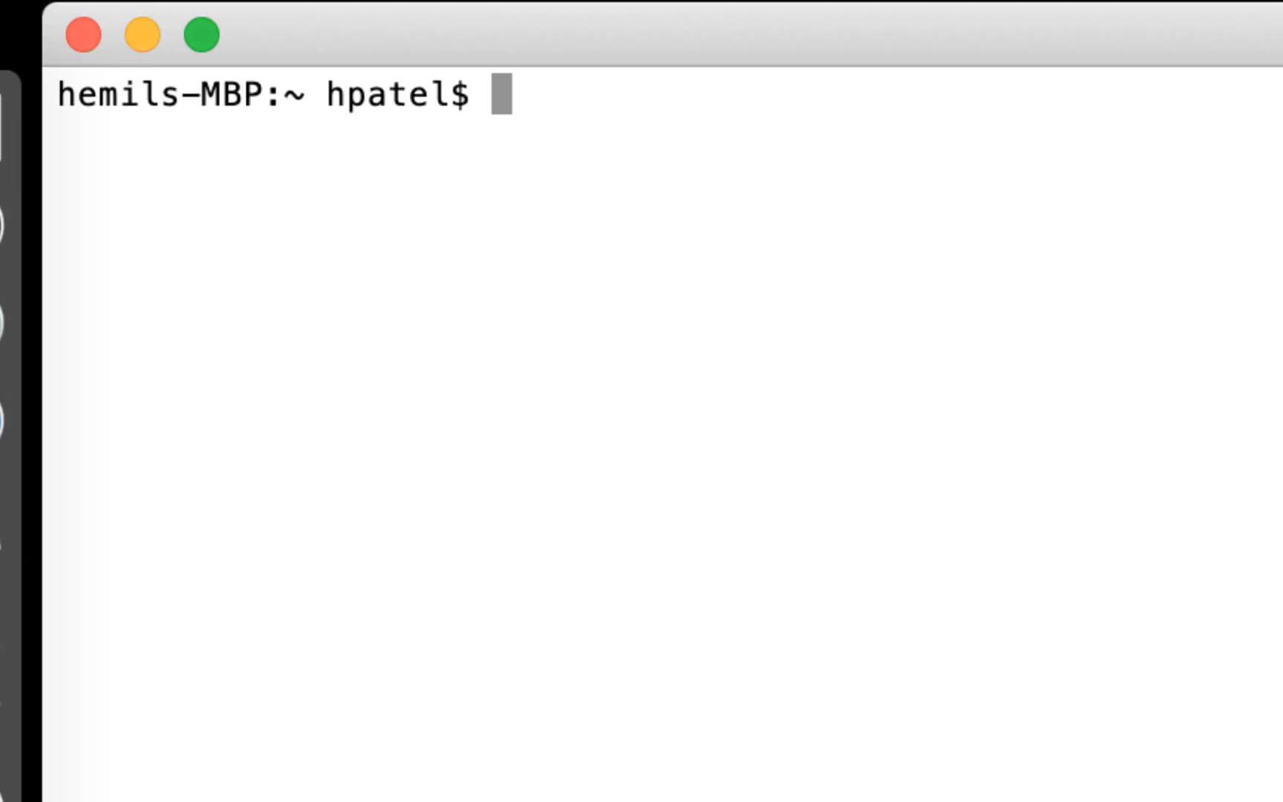
type("n")
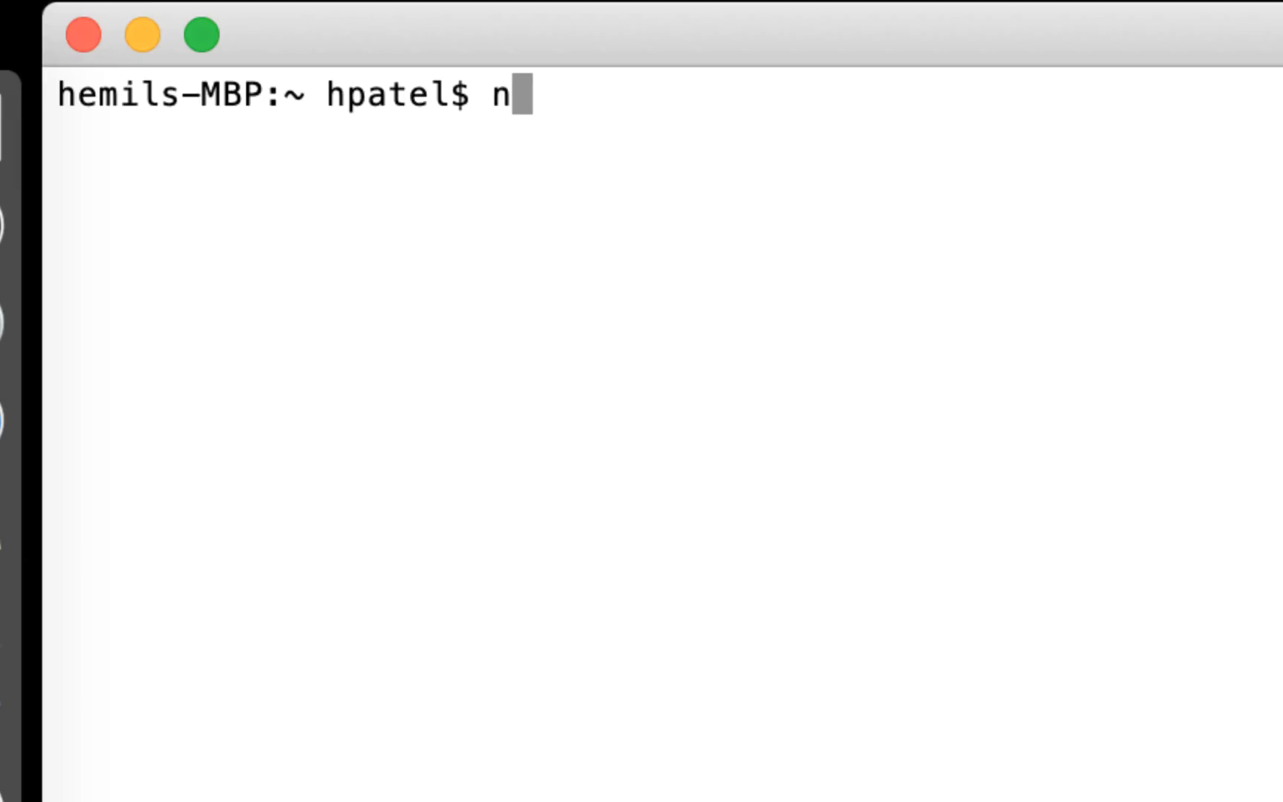
type("vm l")
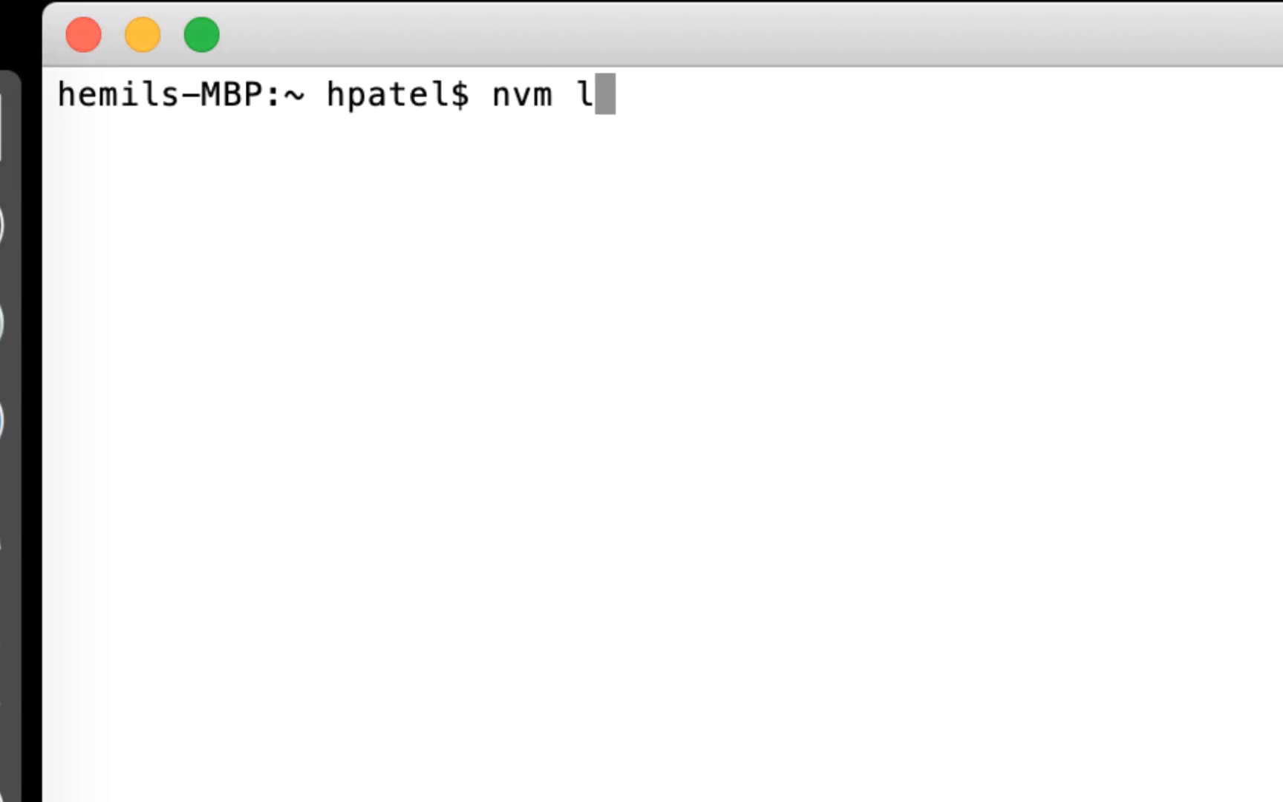
type("s")
type("-remo")
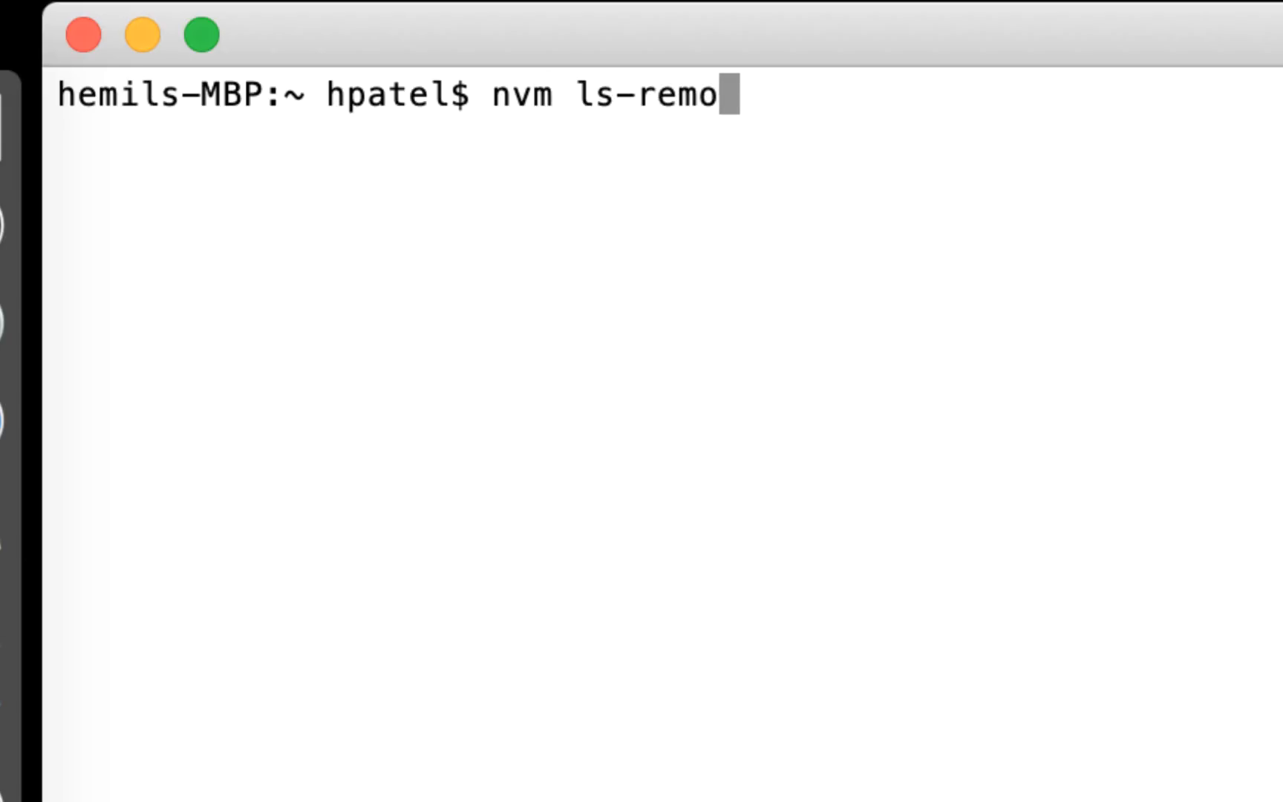
key("BackSpace")
type("te")
key("BackSpace")
key("BackSpace")
type("ote ")
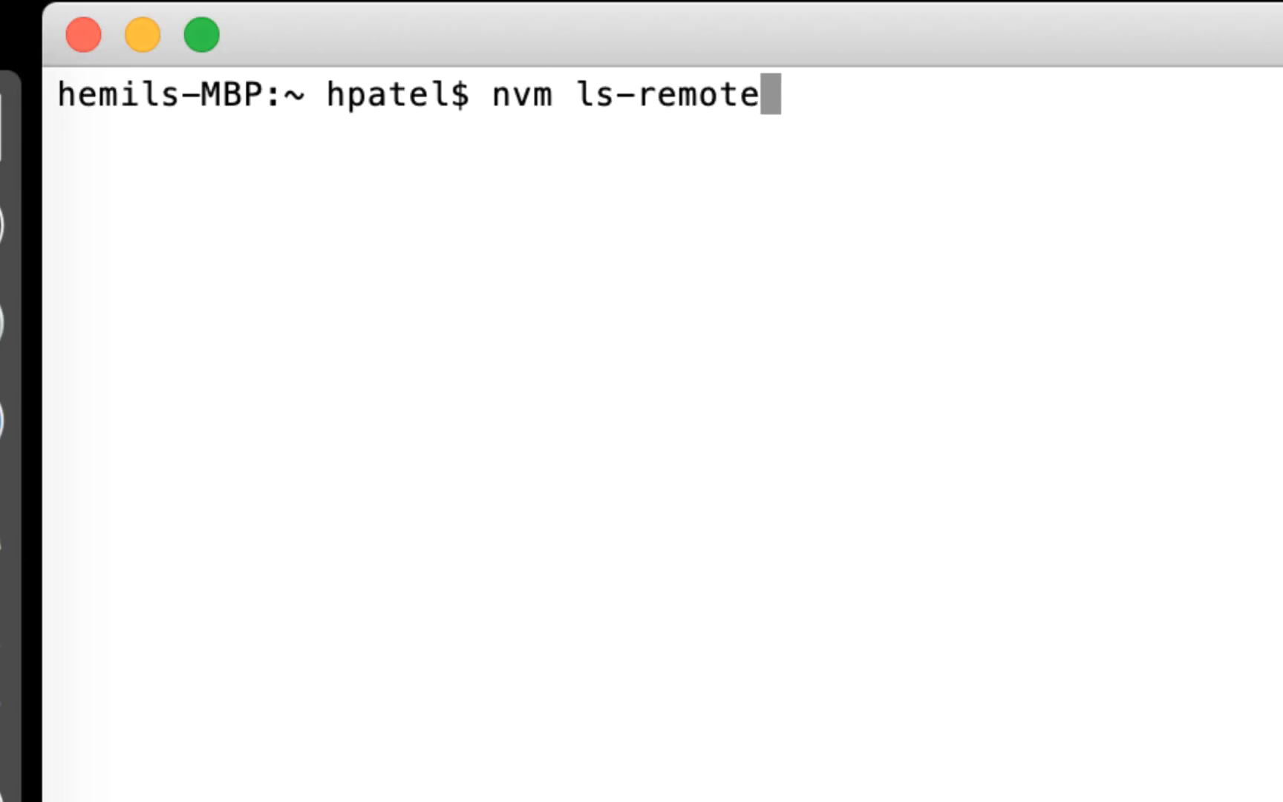
type("--")
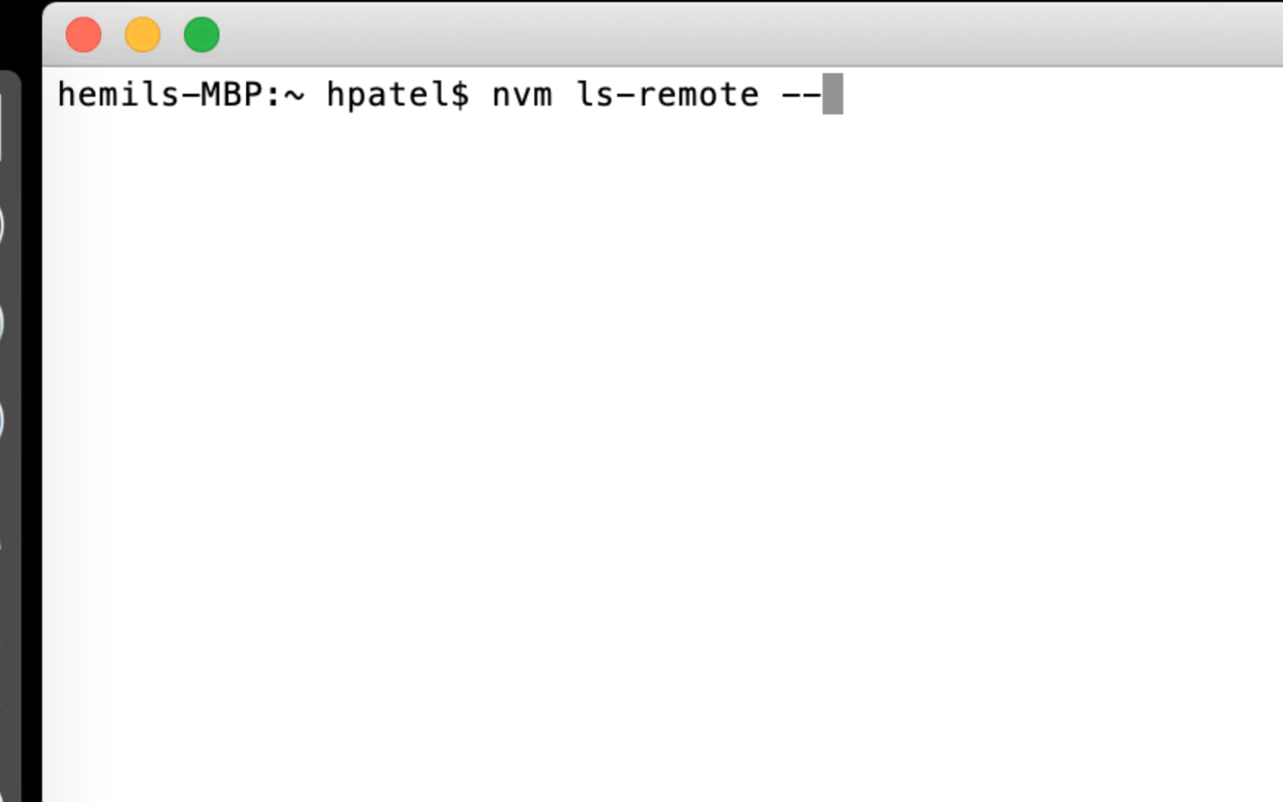
type("lts ")
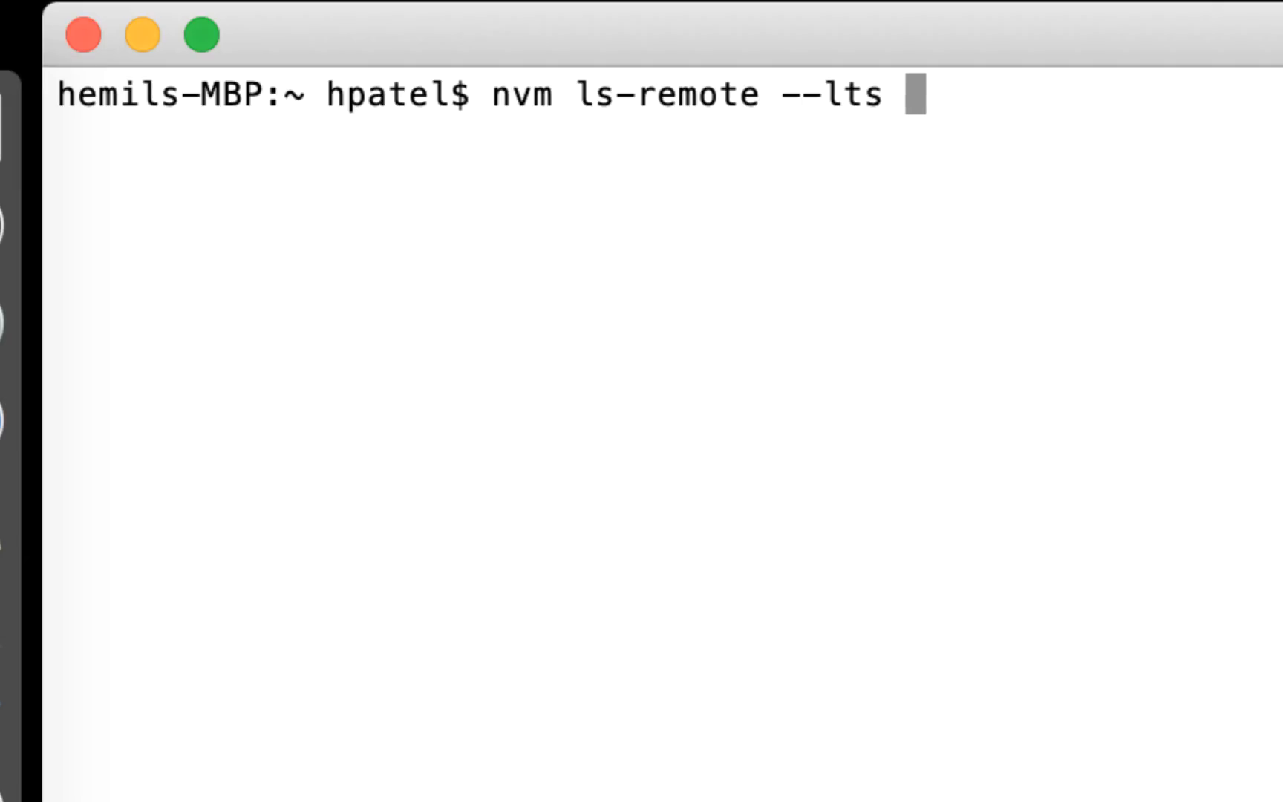
type("| gre")
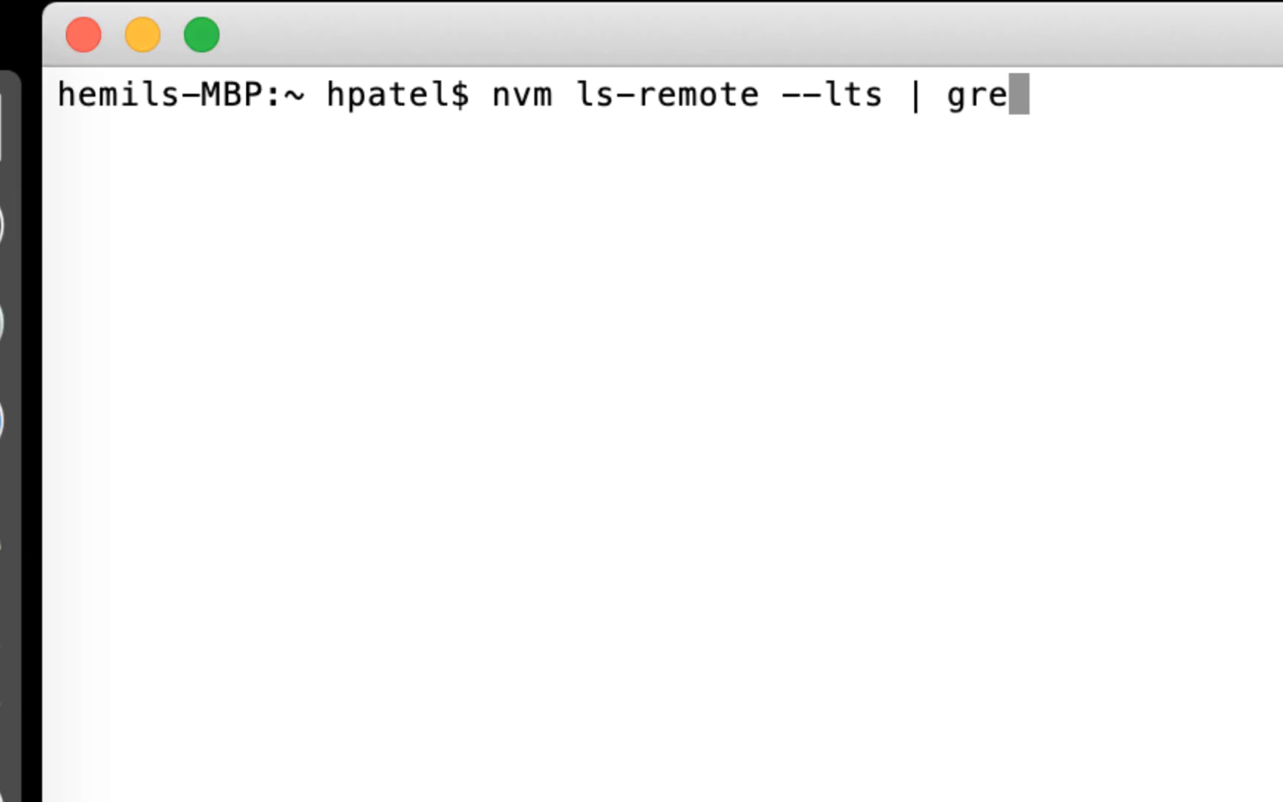
type("p L")
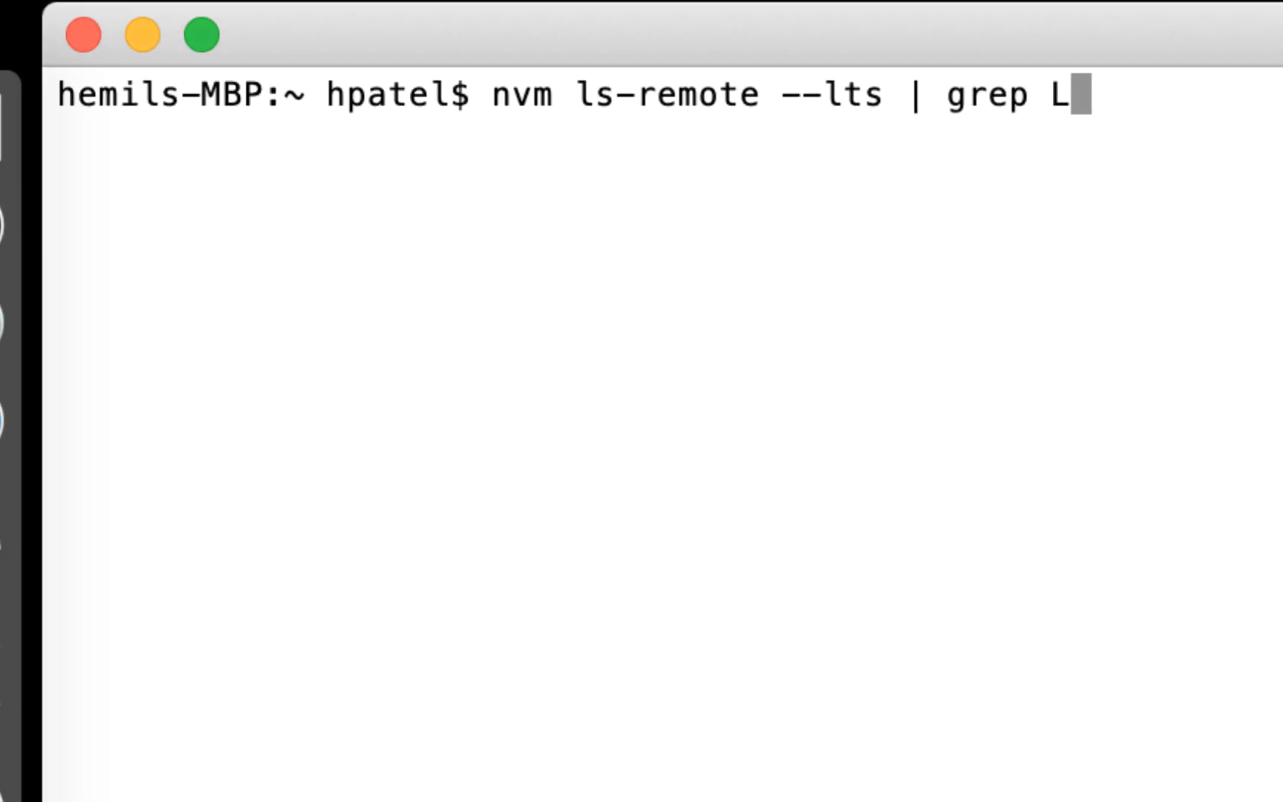
type("ates")
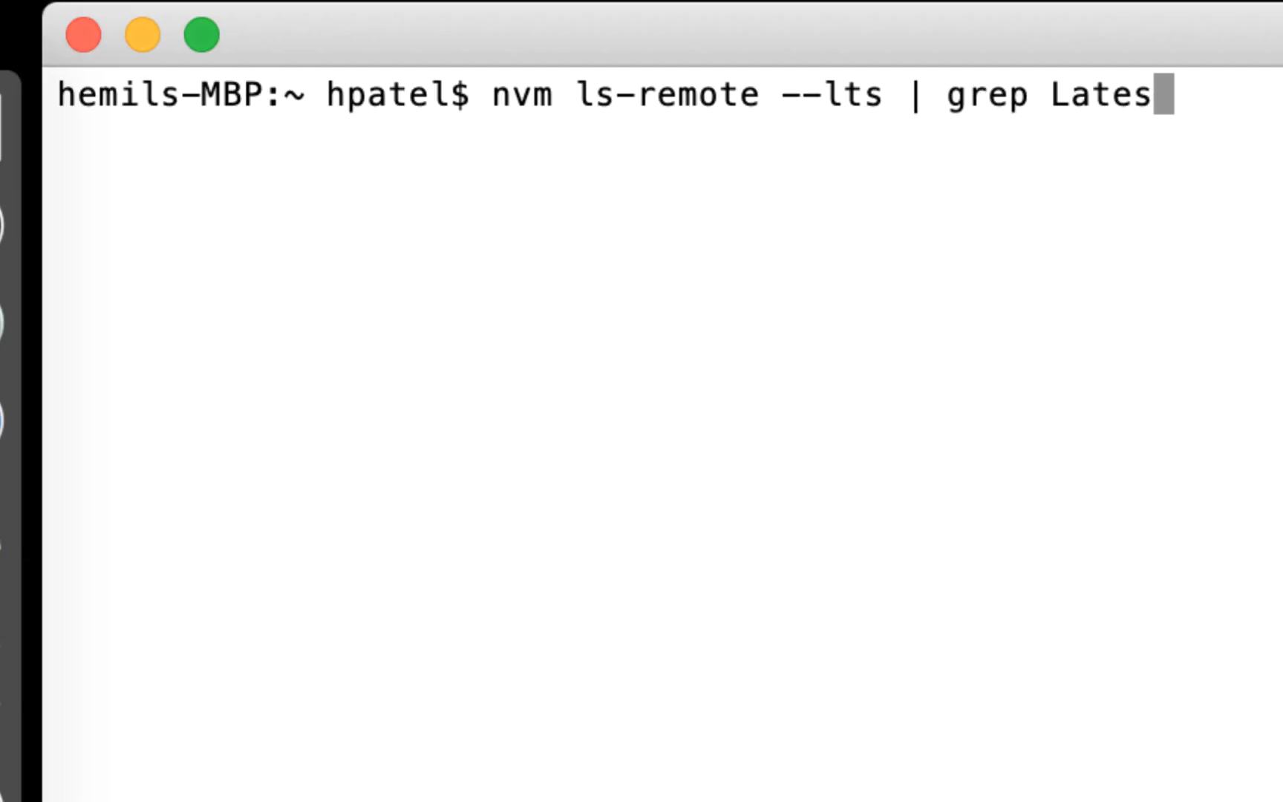
type("t")
key("Return")
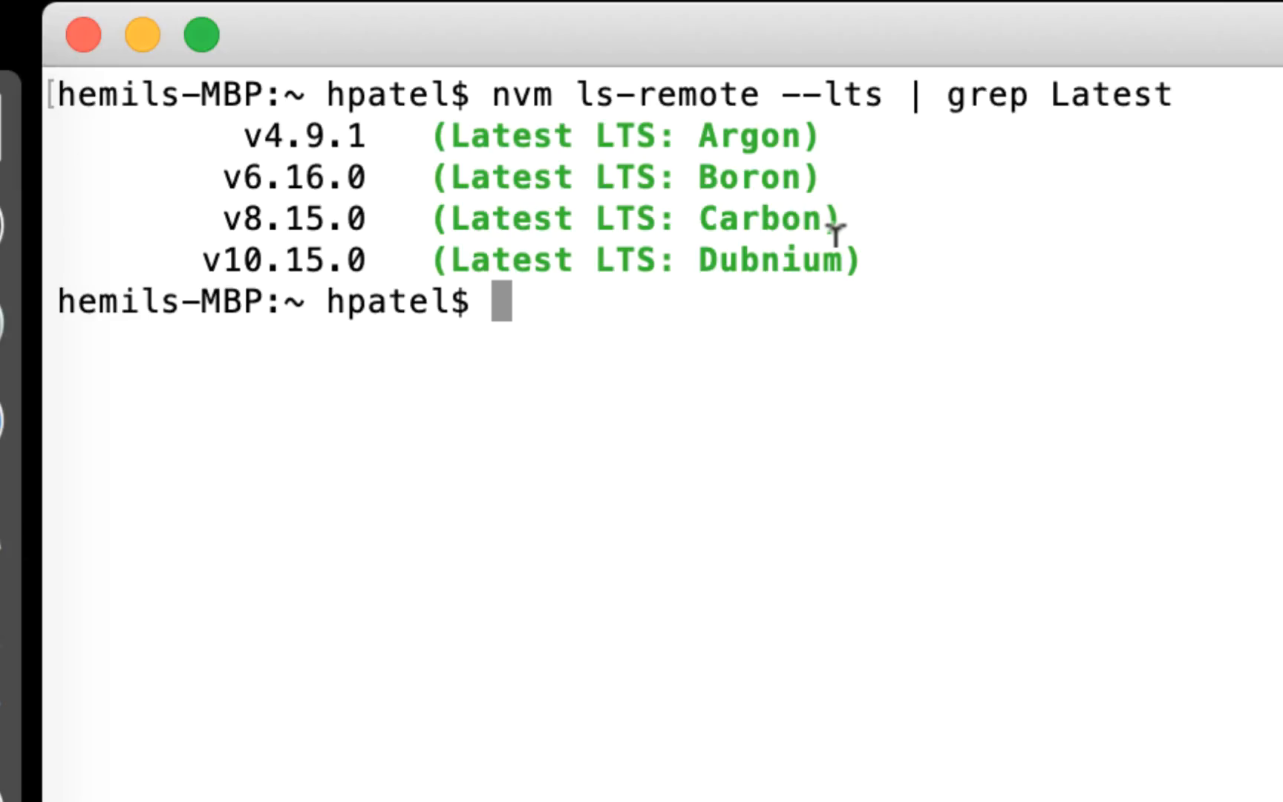
Step: Point out the four latest LTS lines and v10.15.0 Dubnium as the newest
mouse_move(902, 236)
left_mouse_down()
mouse_move(86, 118)
mouse_move(23, 148)
left_mouse_up()
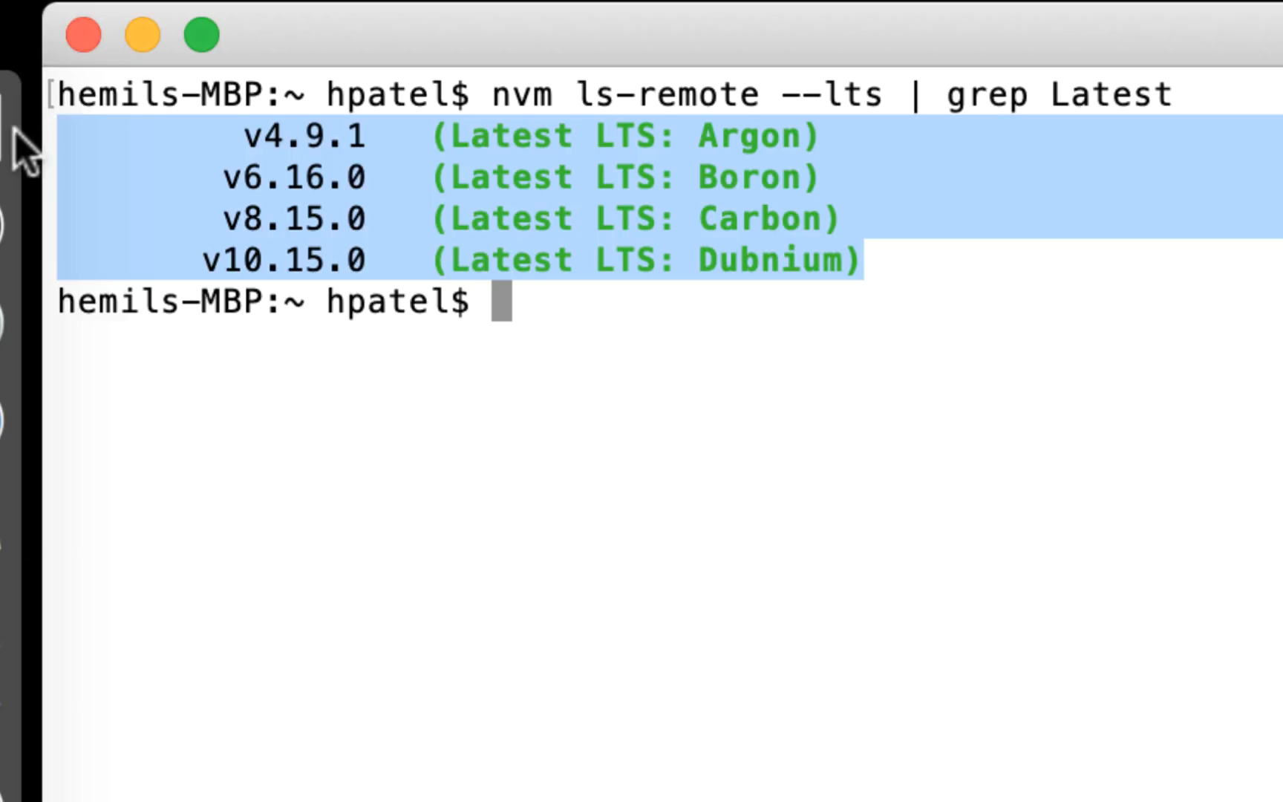
left_click(331, 316)
left_click_drag(381, 251, 71, 233)
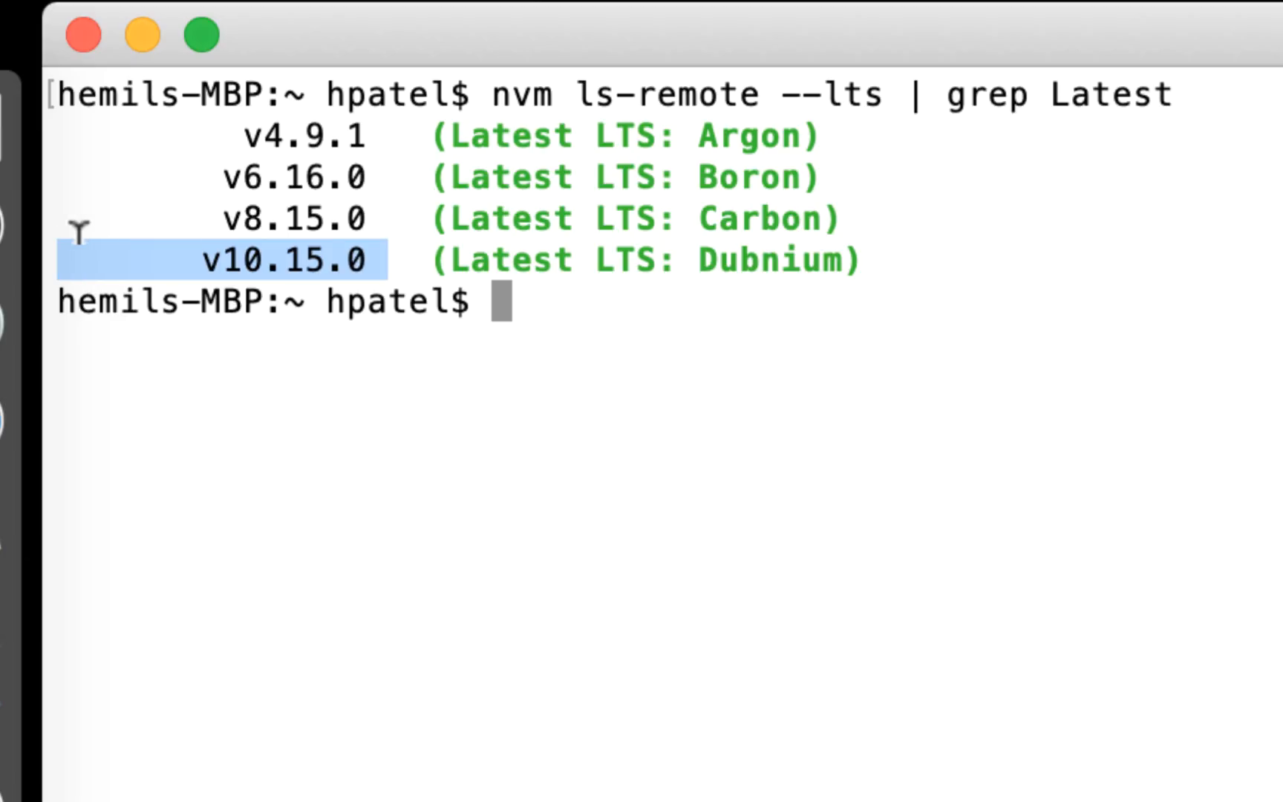
left_click(609, 293)
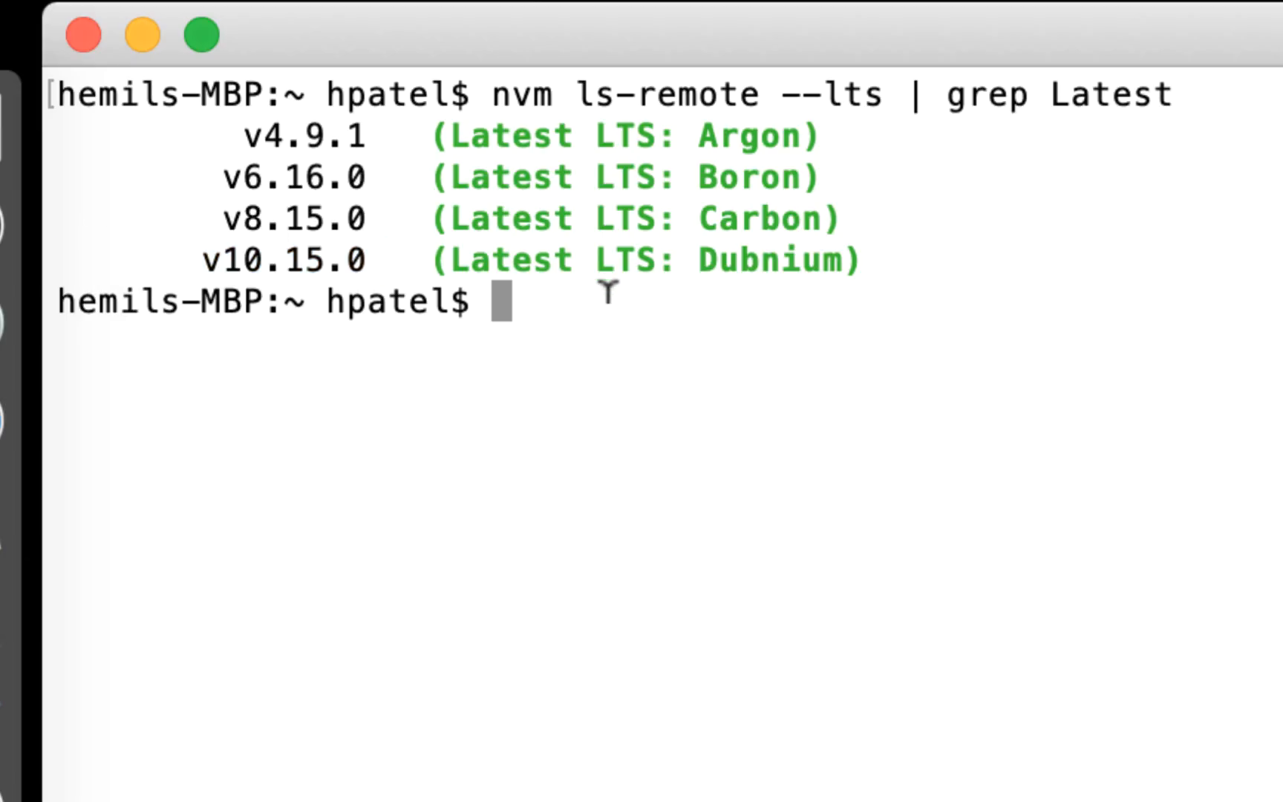
type("nv")
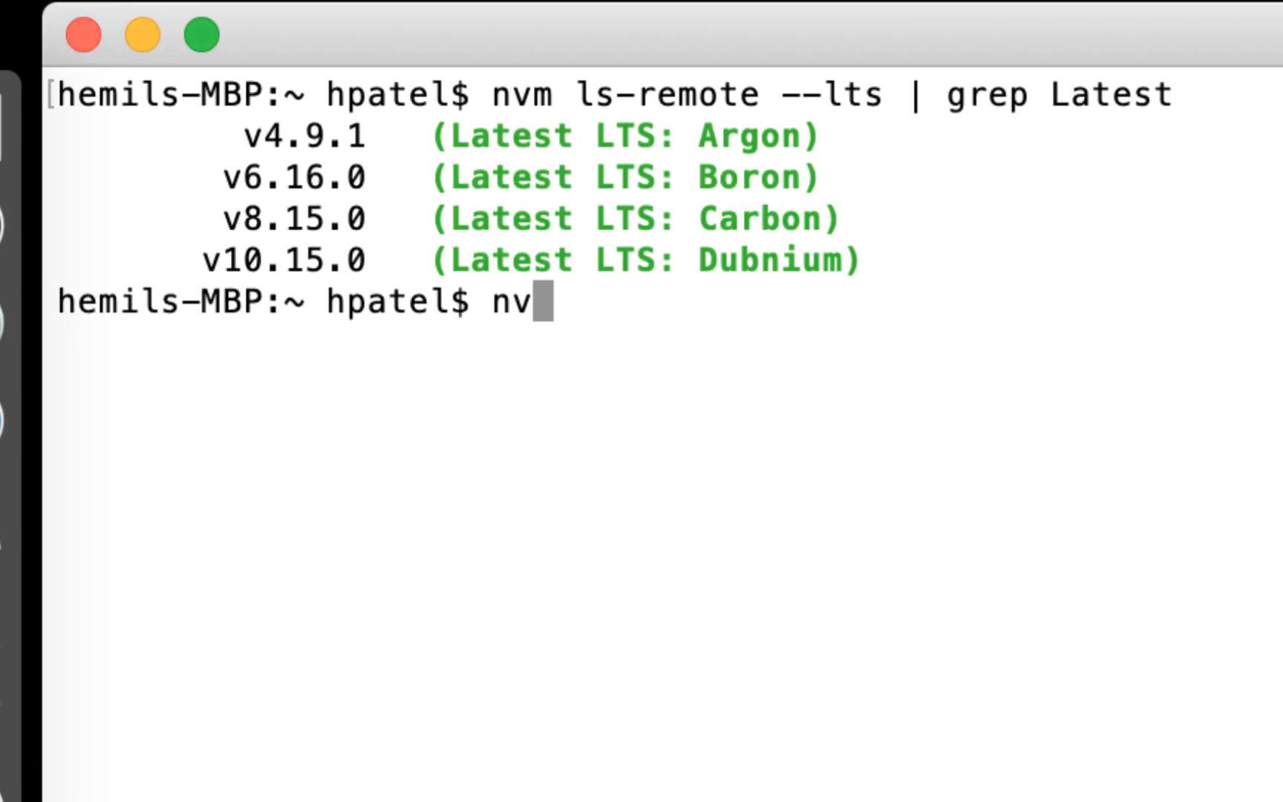
type("m inst")
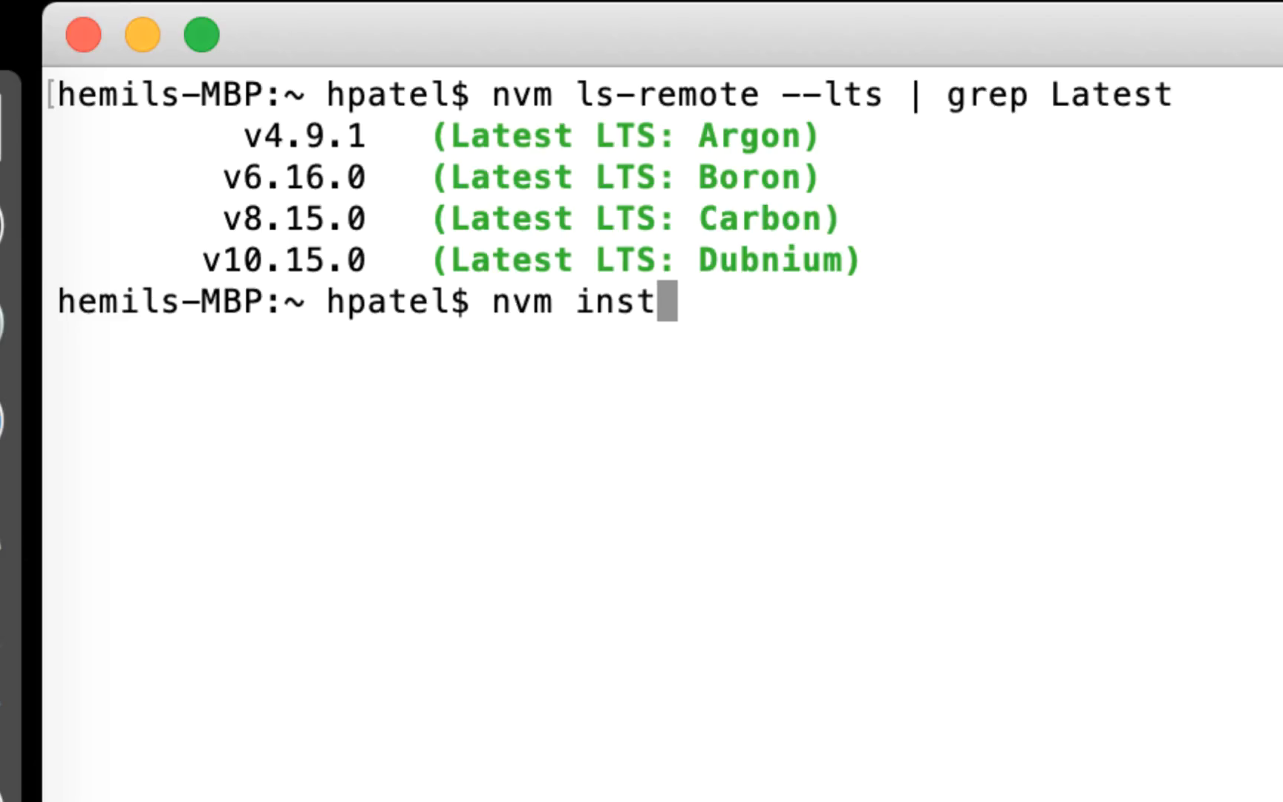
type("all 1")
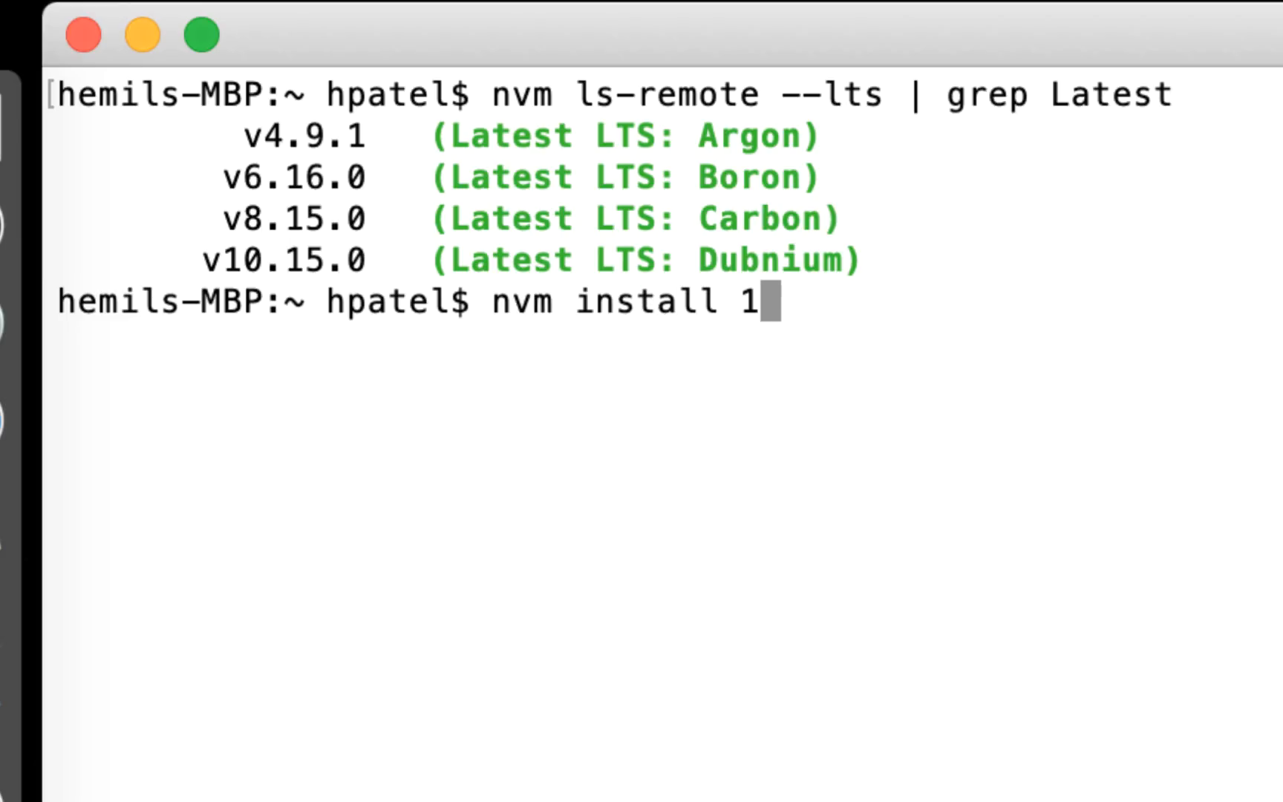
type("0.1")
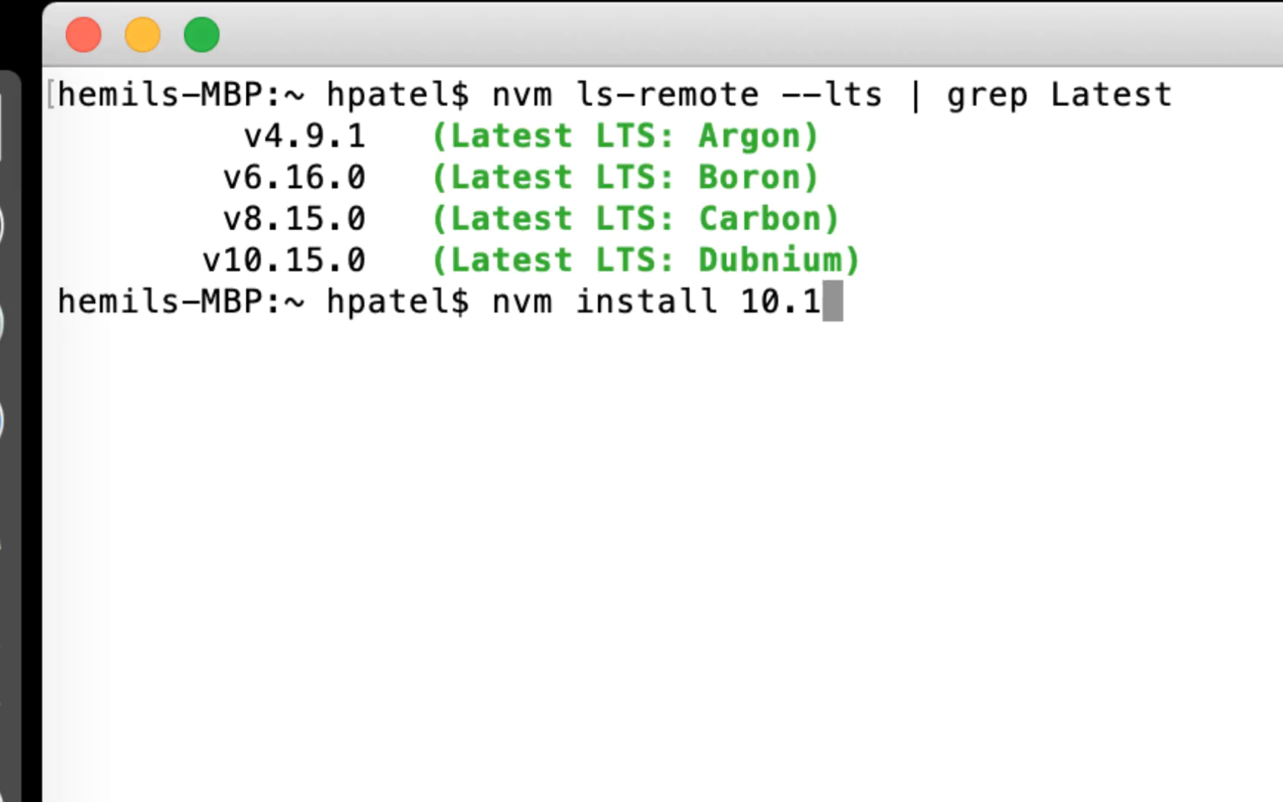
type("5.0")
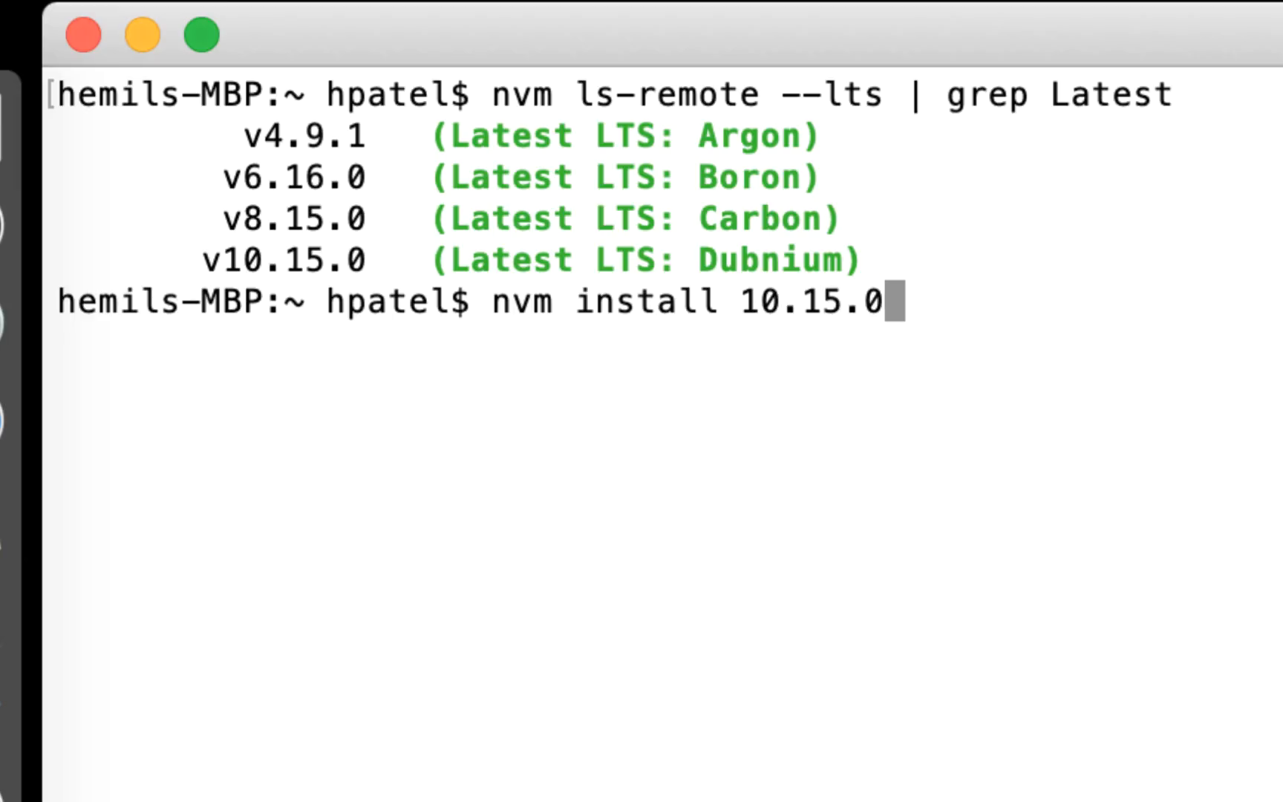
Step: Run nvm install --lts, downloading and installing Node v10.15.0
key("BackSpace")
key("BackSpace")
key("ctrl+u")
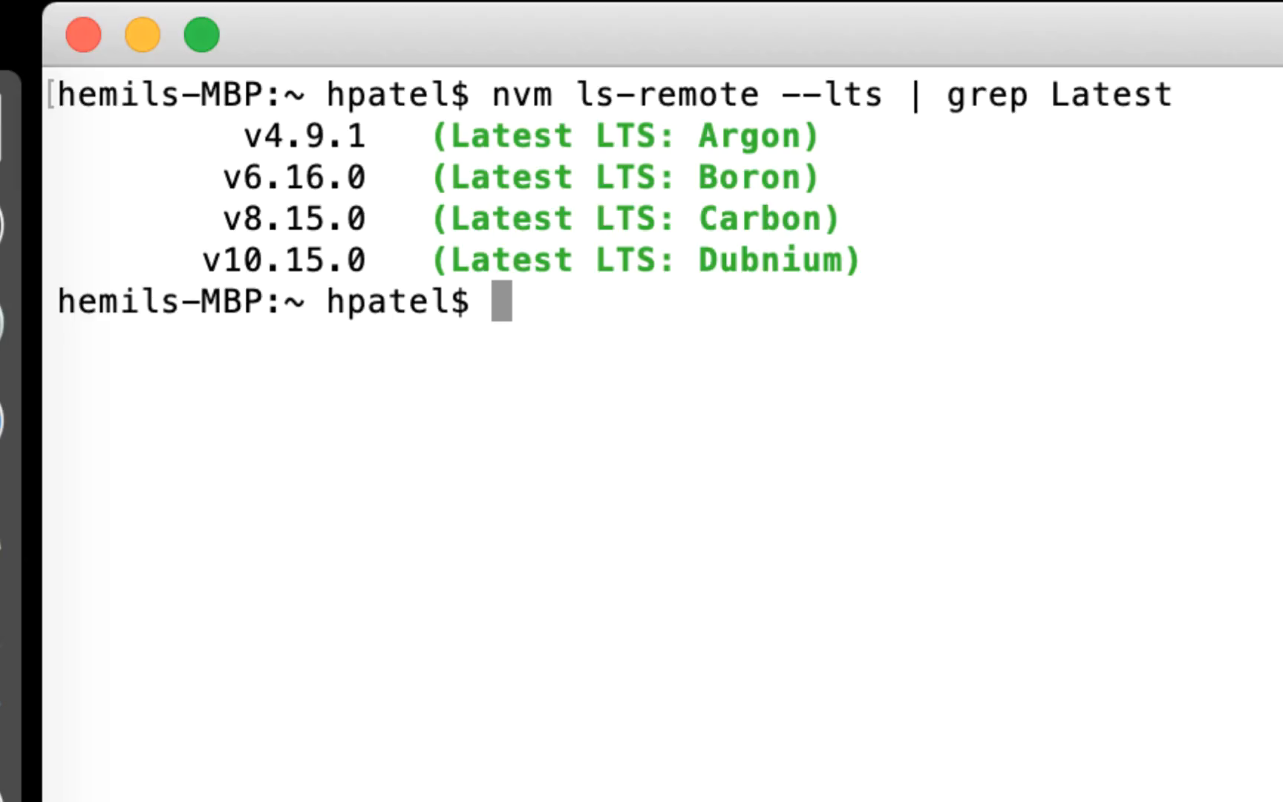
type("nvm ")
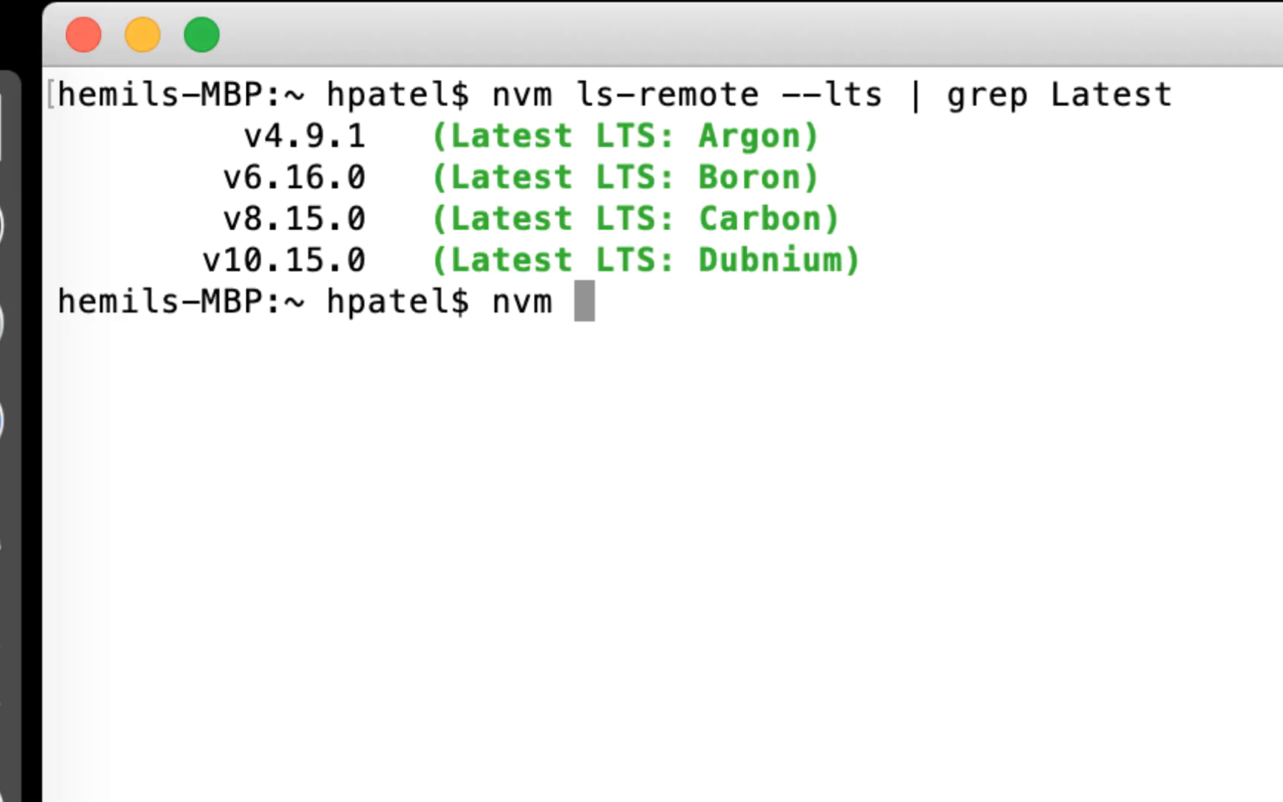
type("install")
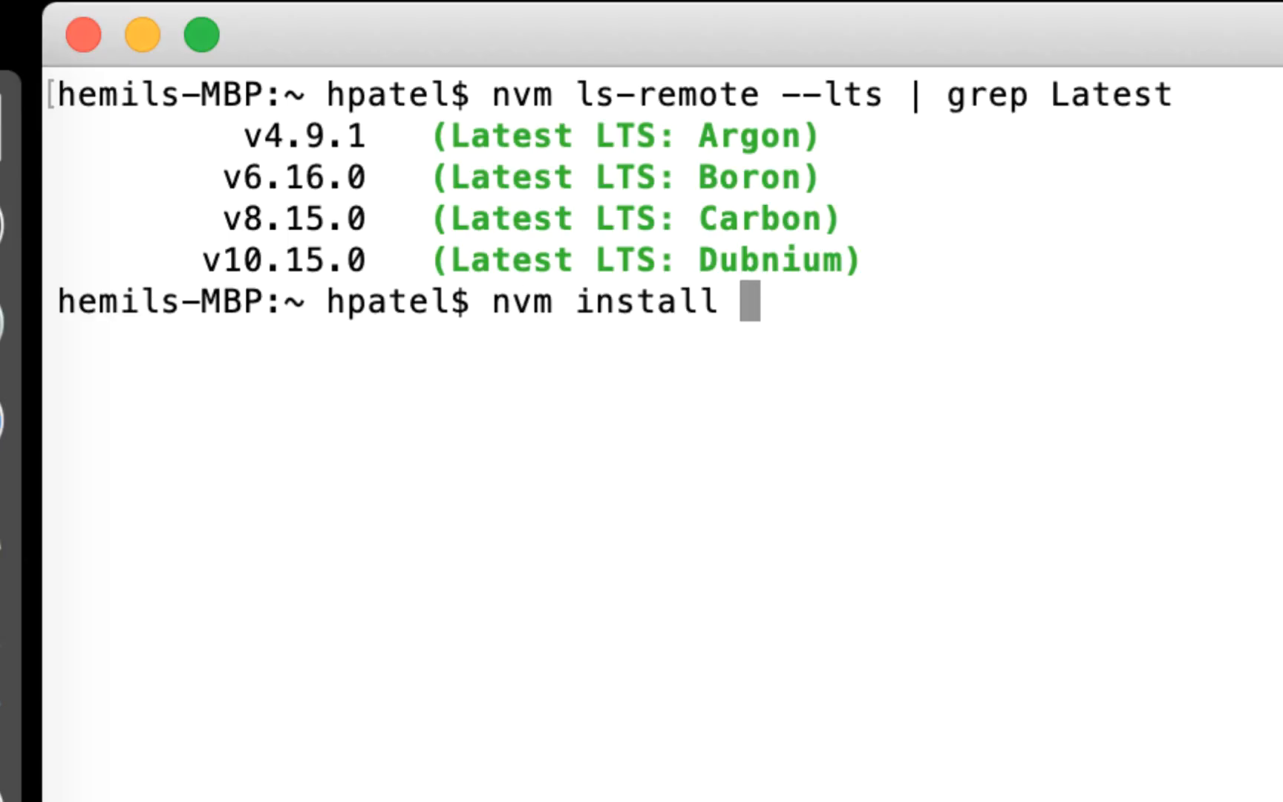
type("--ls")
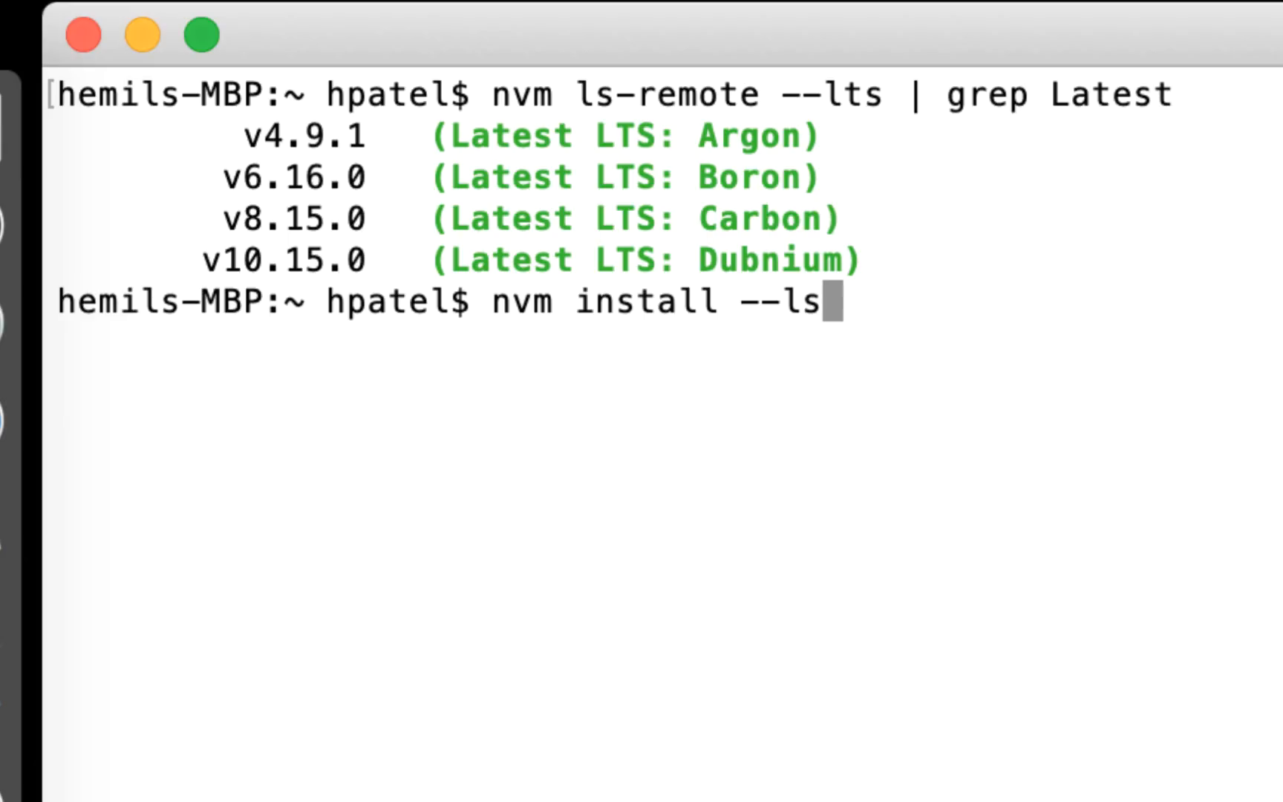
key("BackSpace")
type("ts")
key("Return")
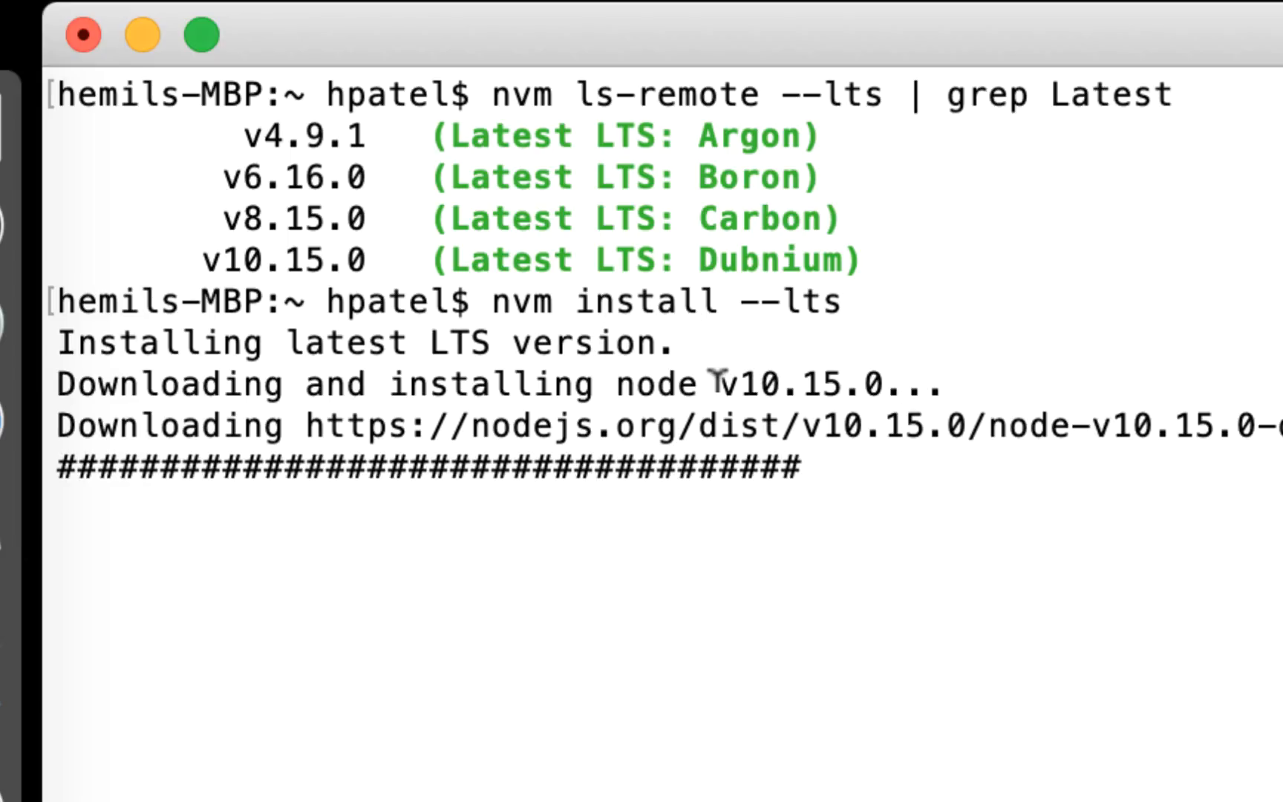
left_click_drag(723, 384, 907, 385)
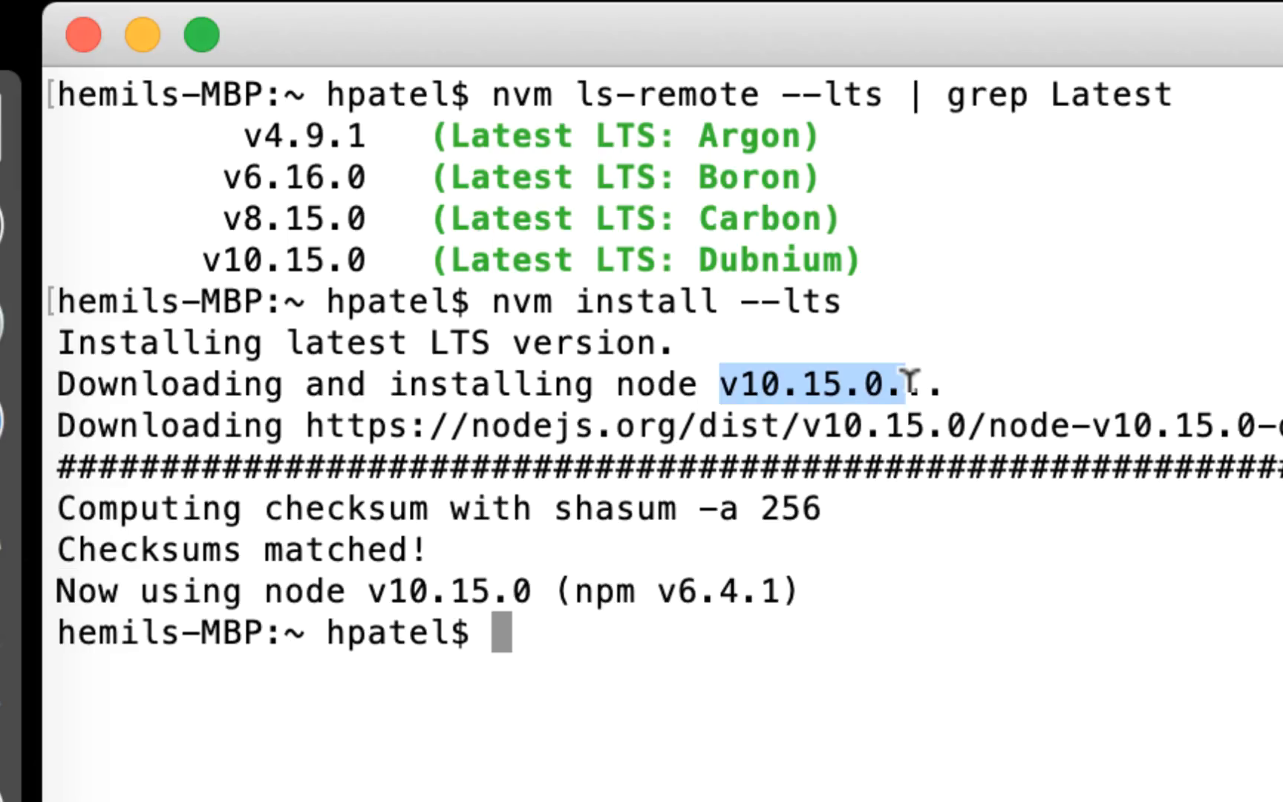
type("n")
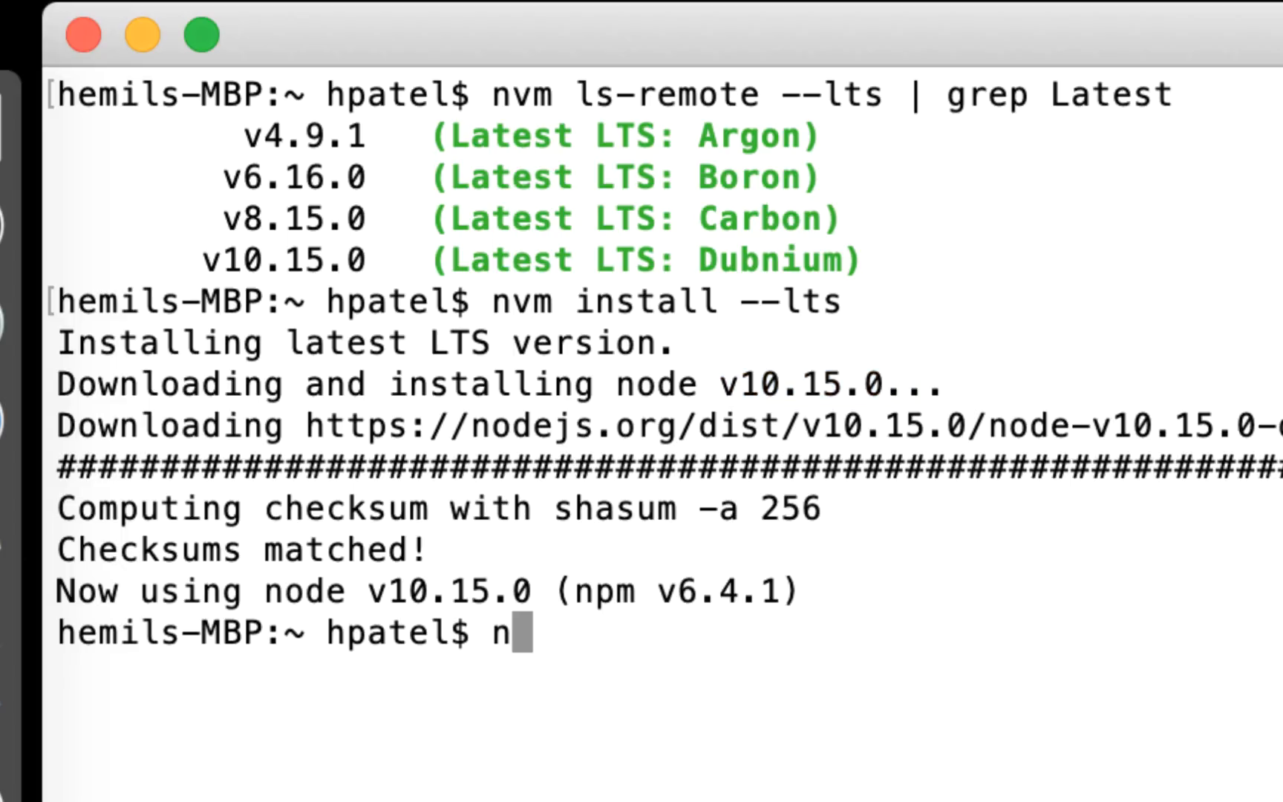
type("vm ls")
Step: Run nvm ls and point out v10.15.0 as the current version
key("Return")
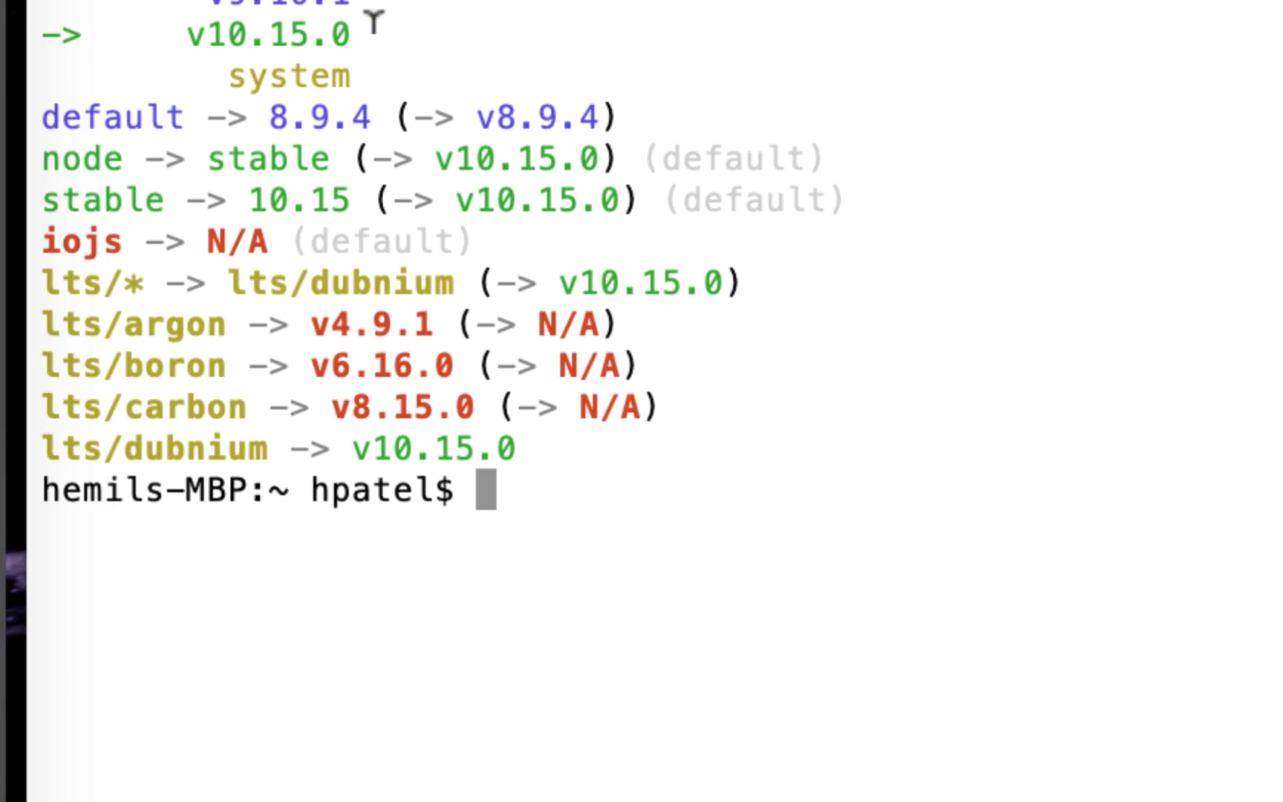
left_click_drag(372, 30, 31, 40)
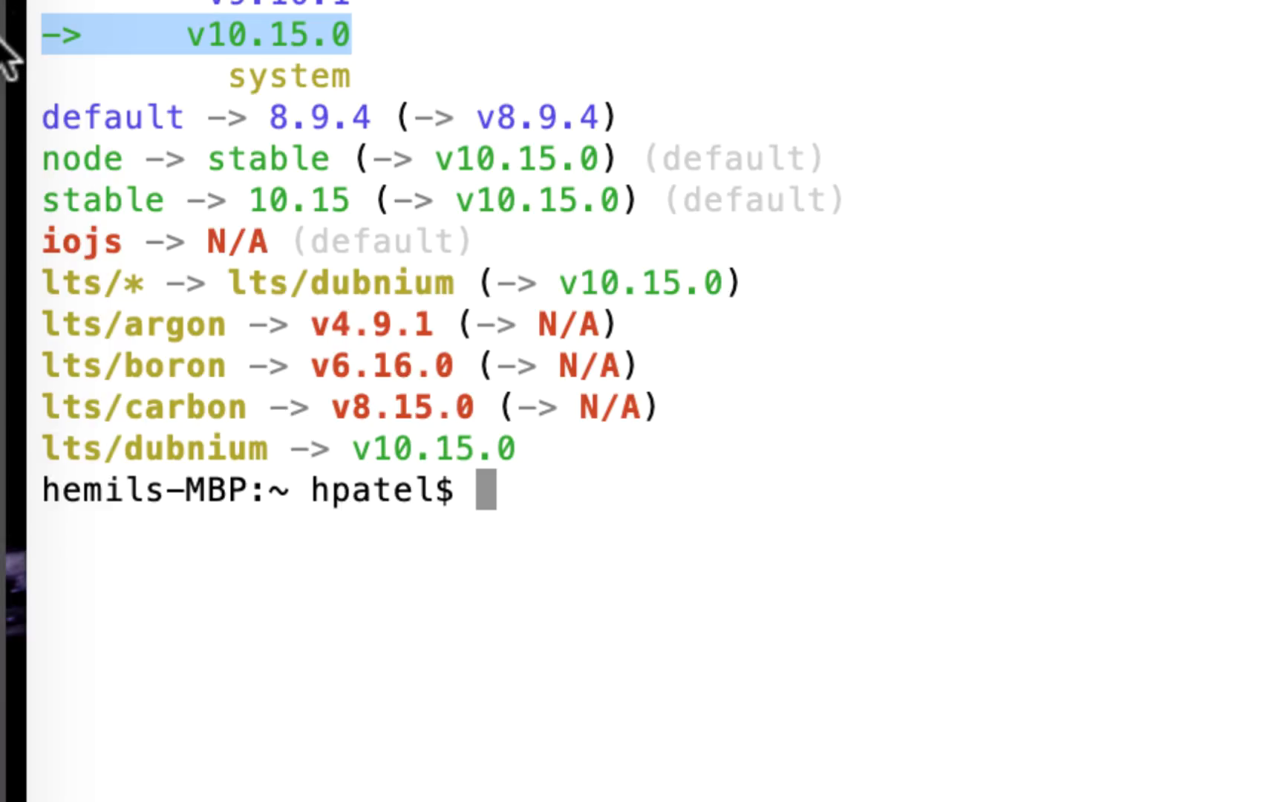
left_click_drag(351, 5, 41, 5)
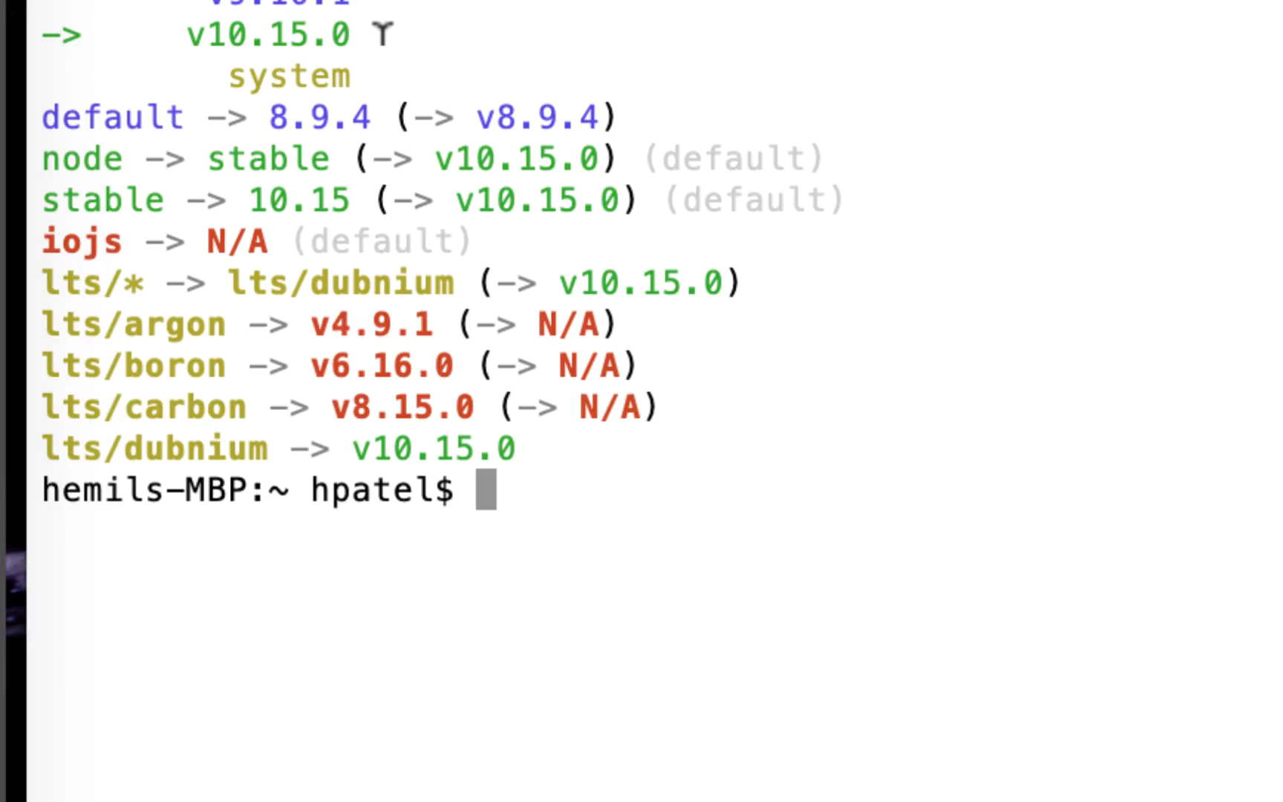
left_click_drag(356, 31, 40, 34)
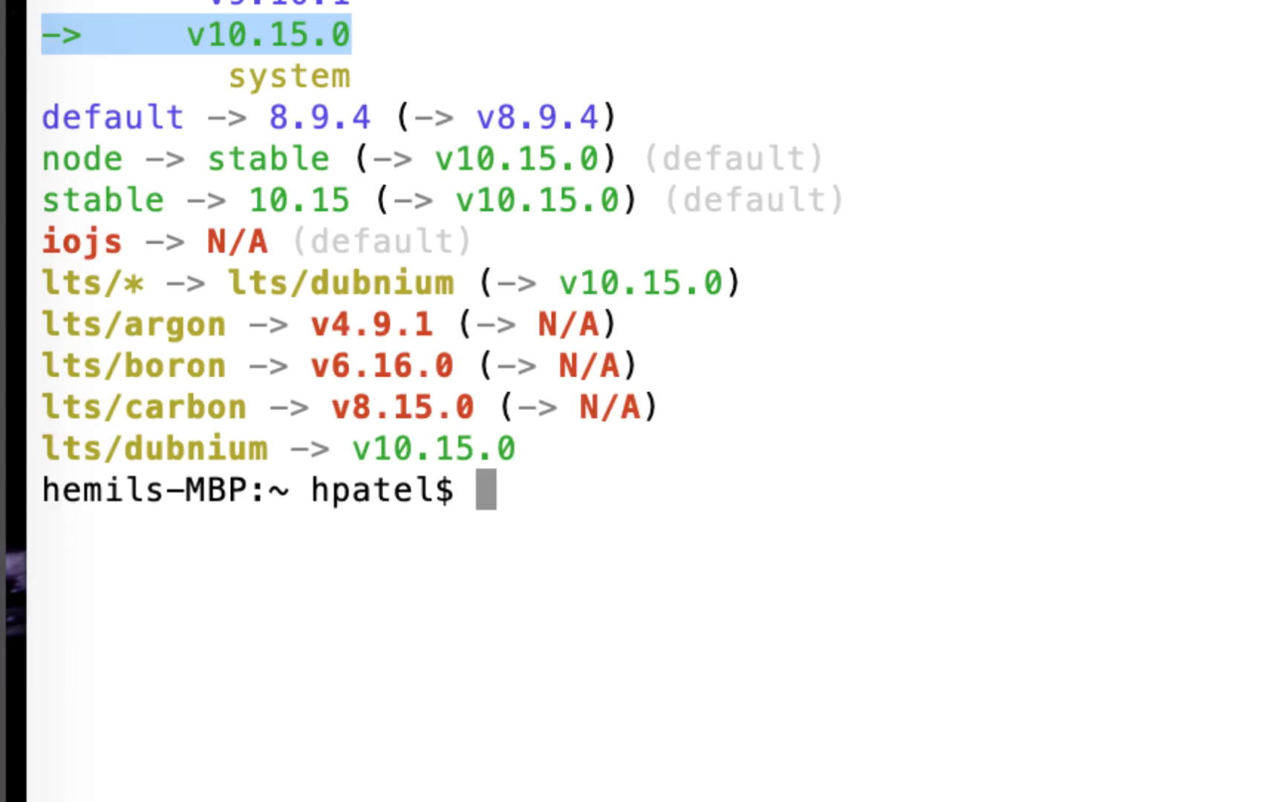
left_click(760, 520)
type("no")
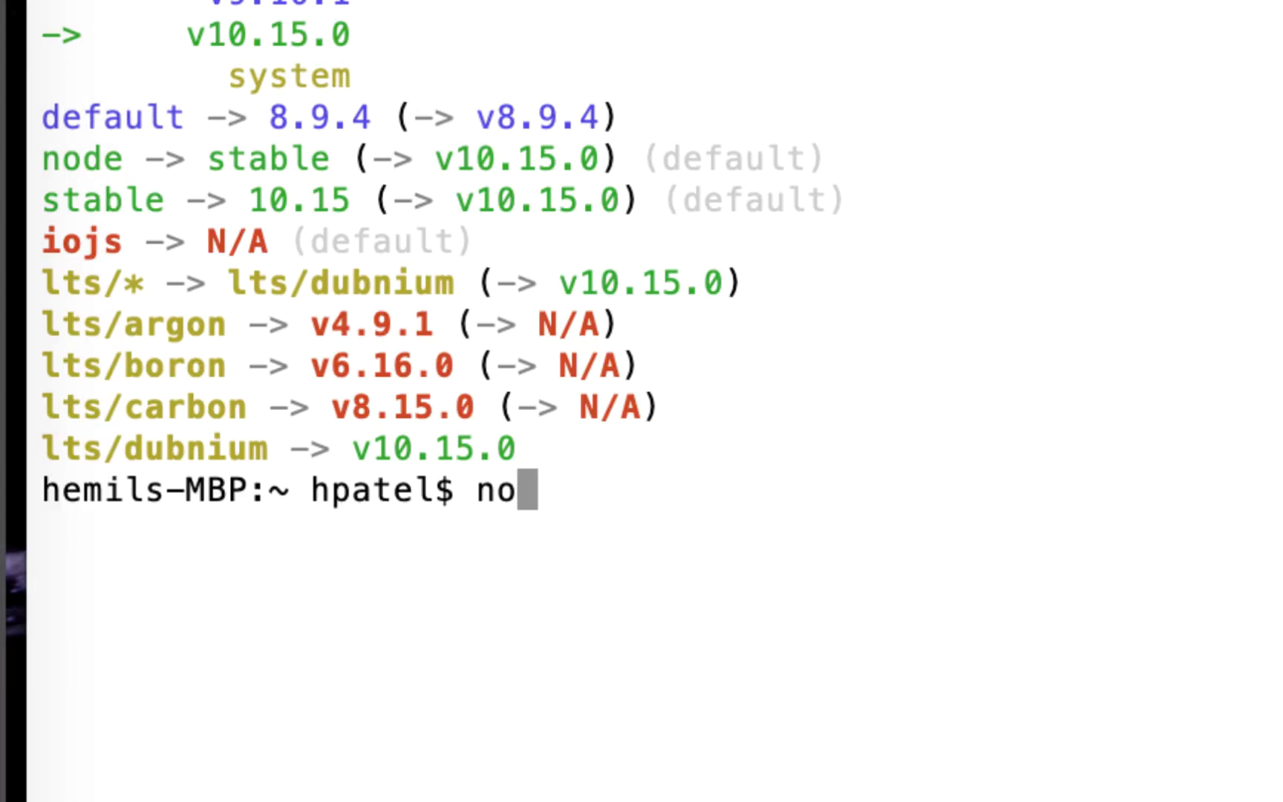
type("de -v")
Step: Run node -v and confirm it reports v10.15.0
key("Return")
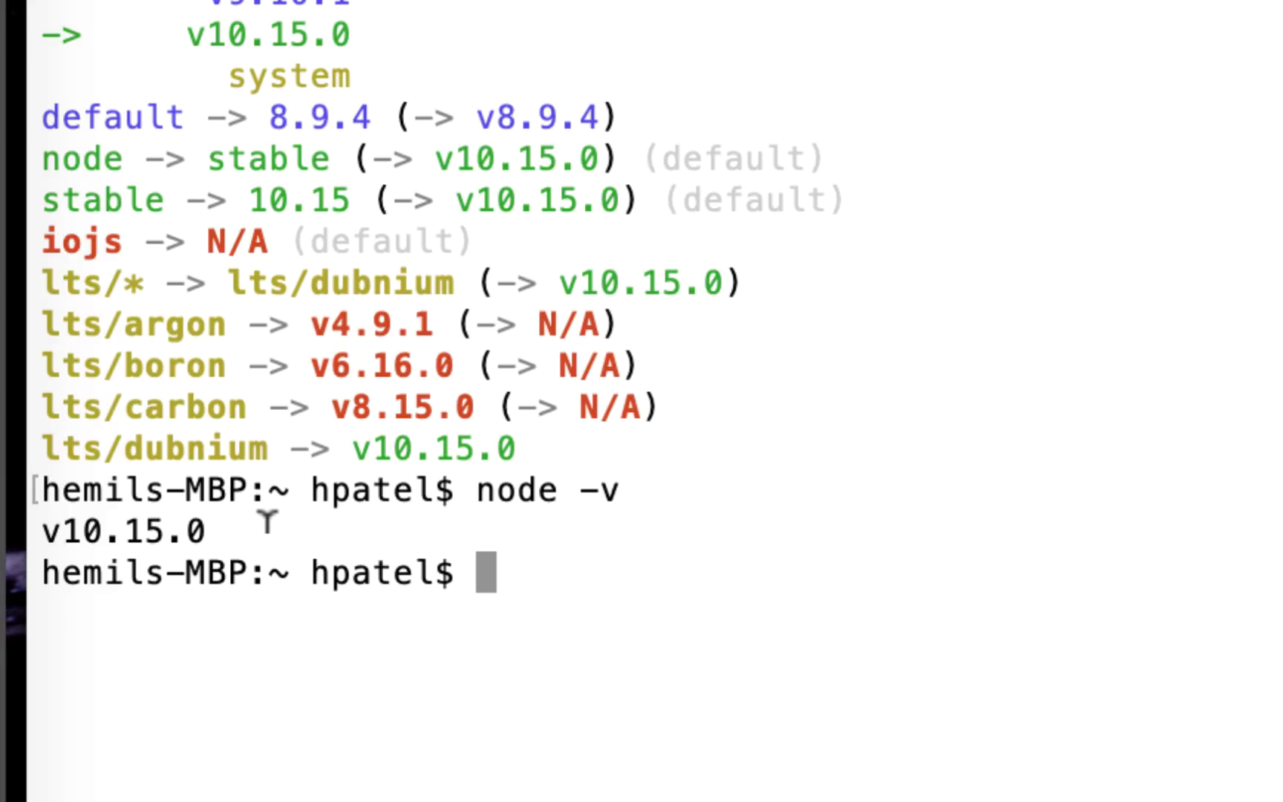
double_click(191, 530)
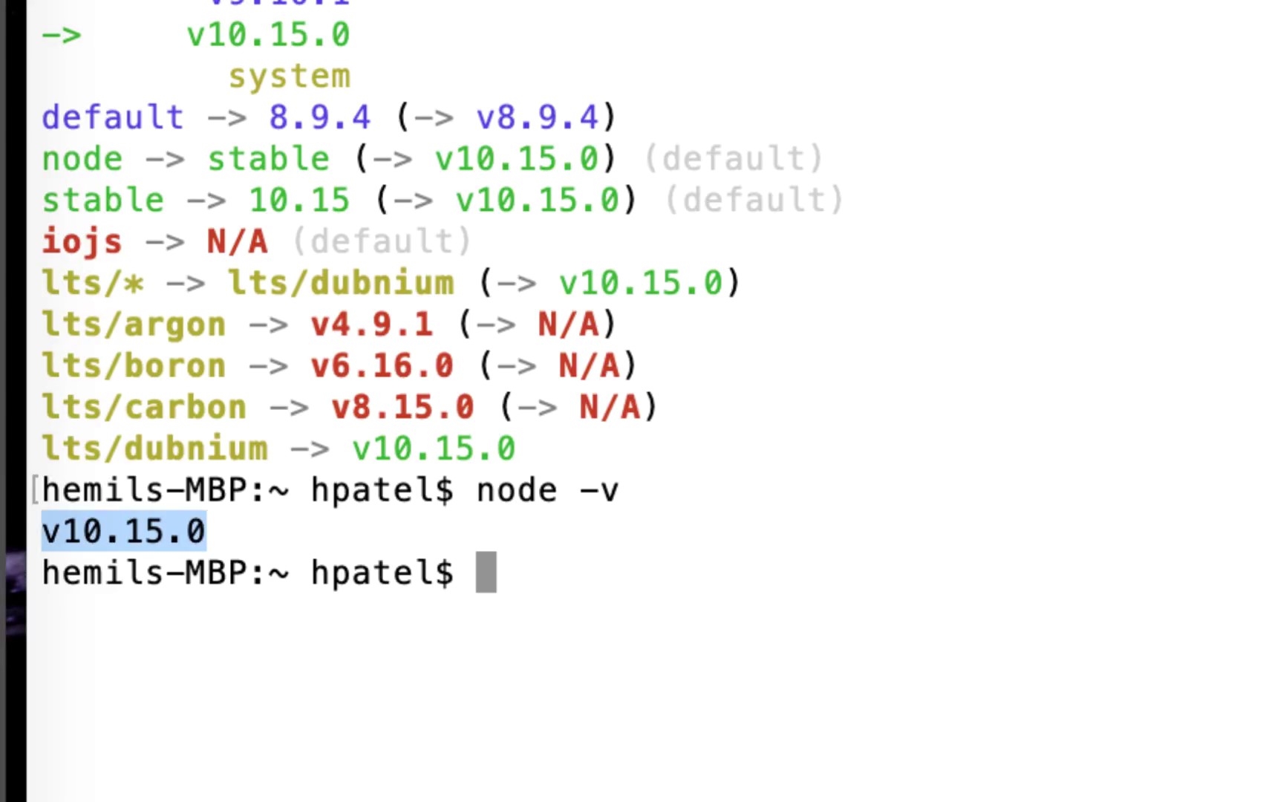
left_click(930, 535)
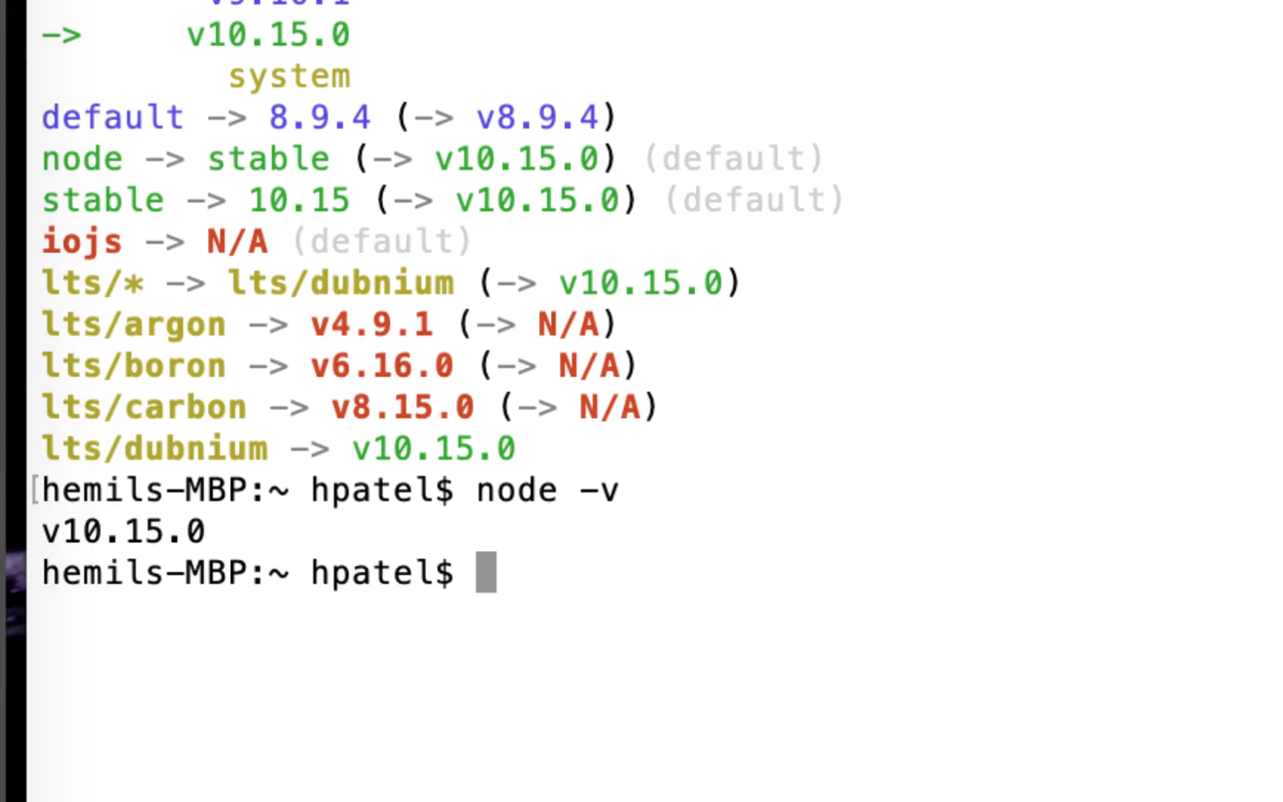
left_click_drag(371, 7, 167, 6)
left_click(261, 6)
type("n")
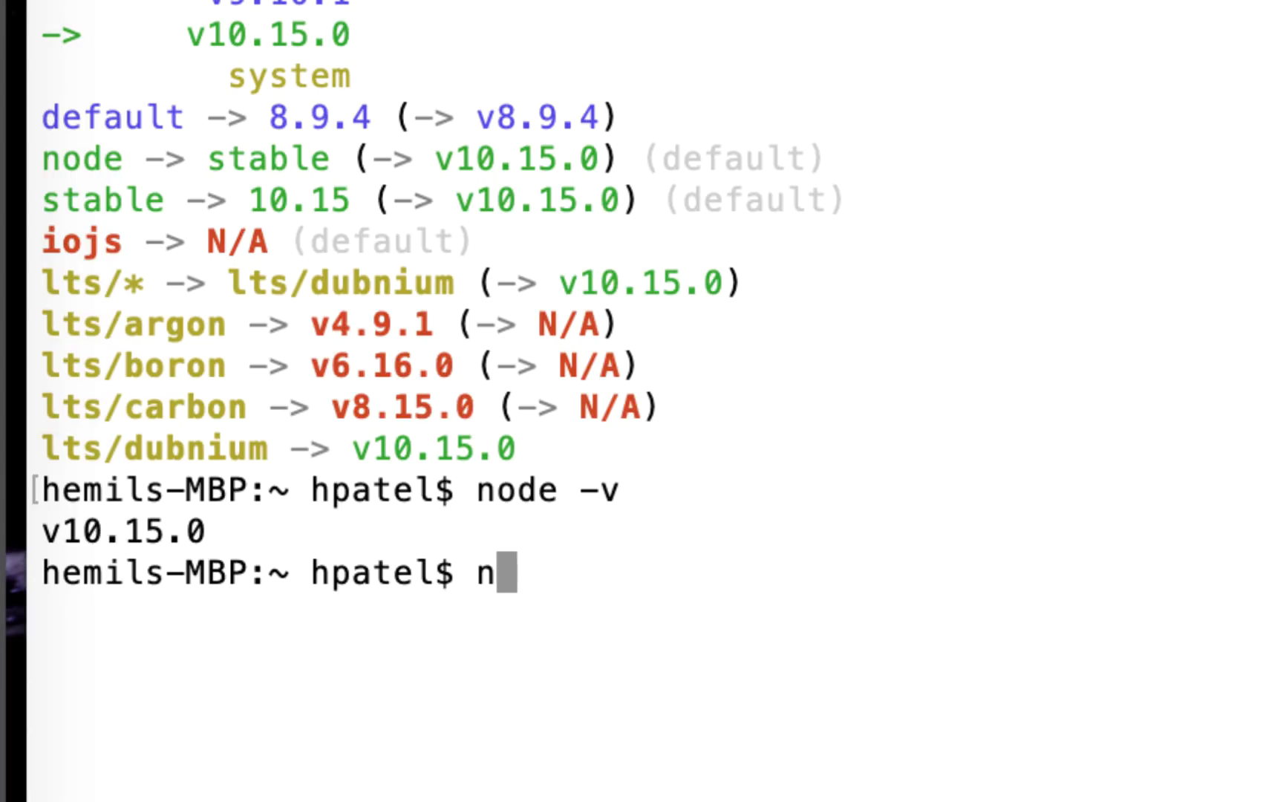
type("vm ")
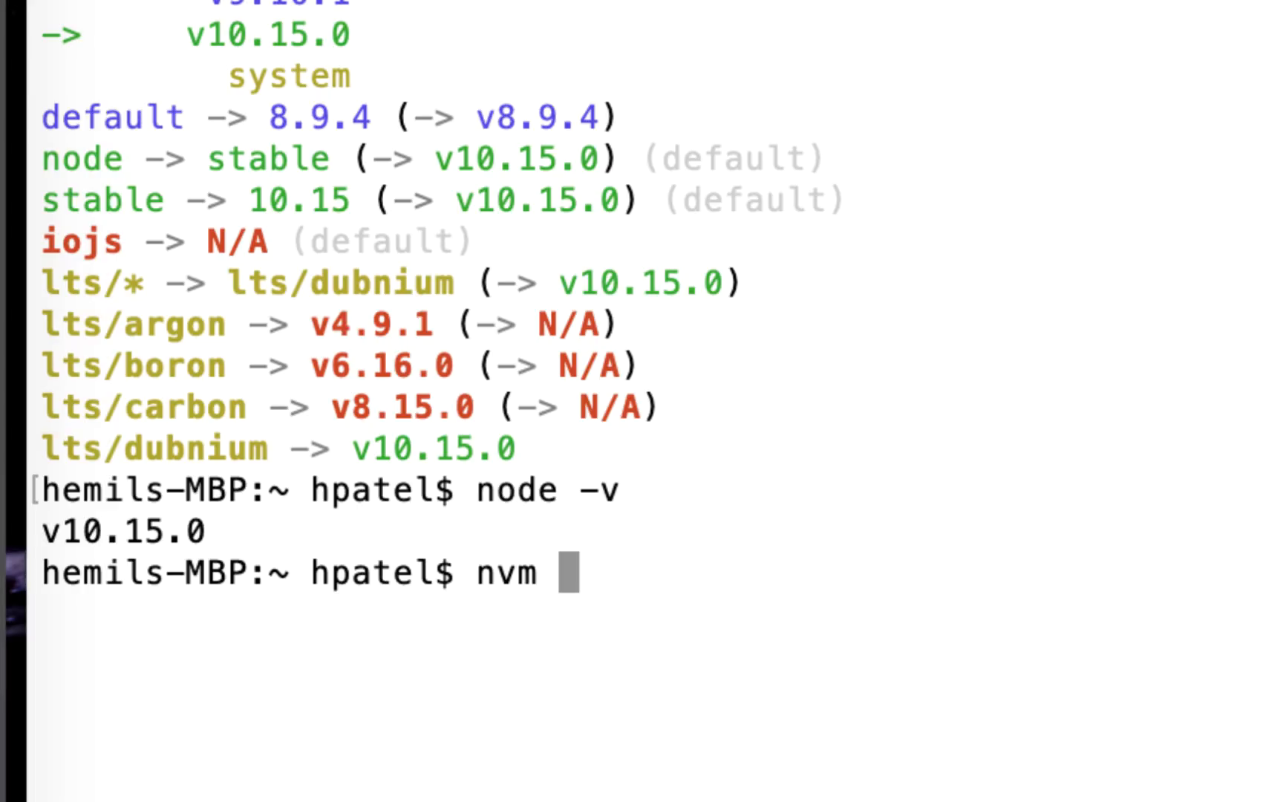
type("use ")
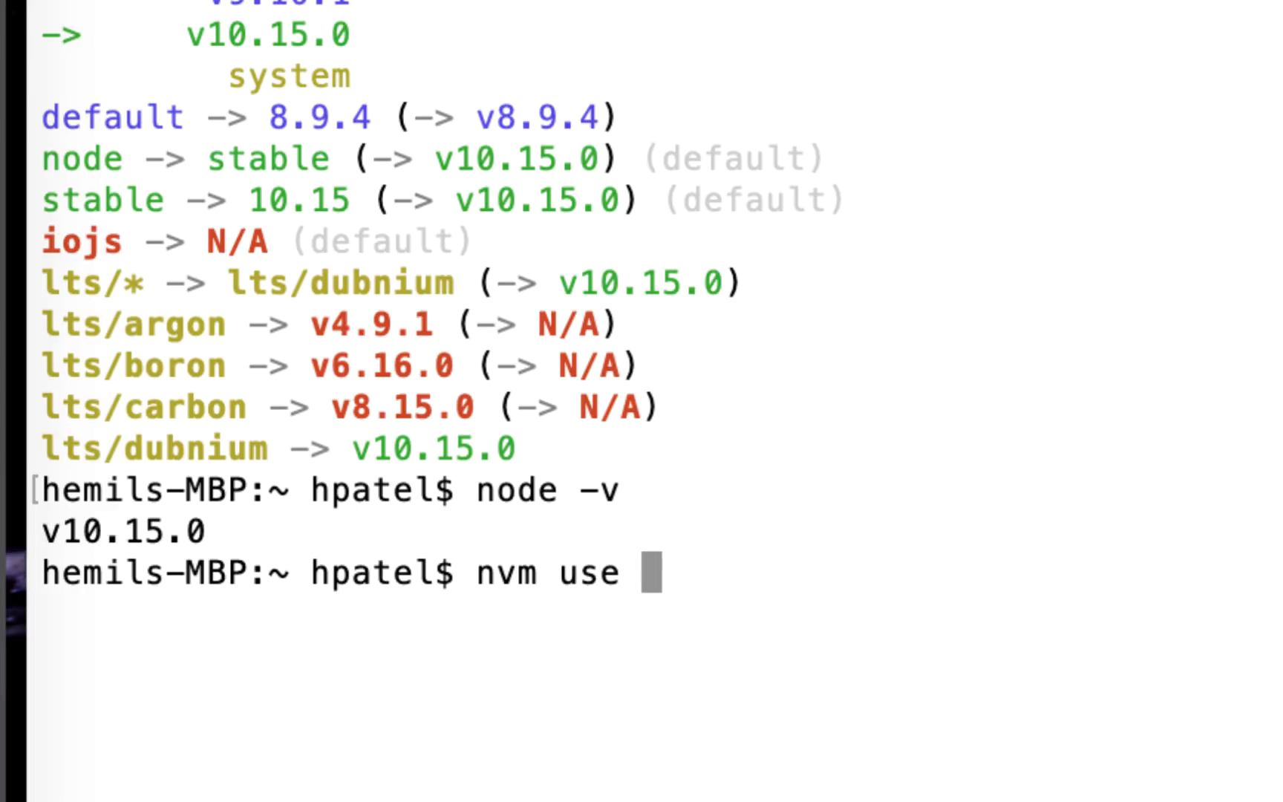
type("8.9")
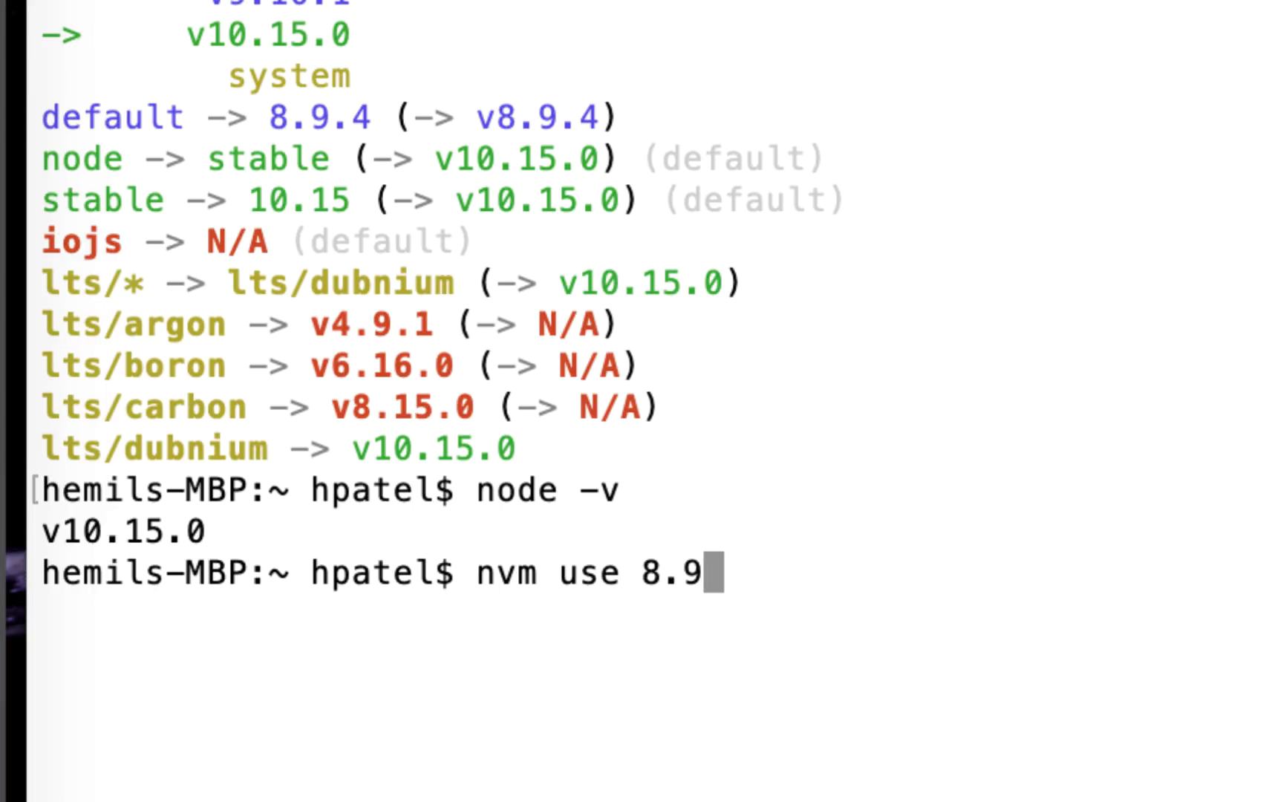
type(".4")
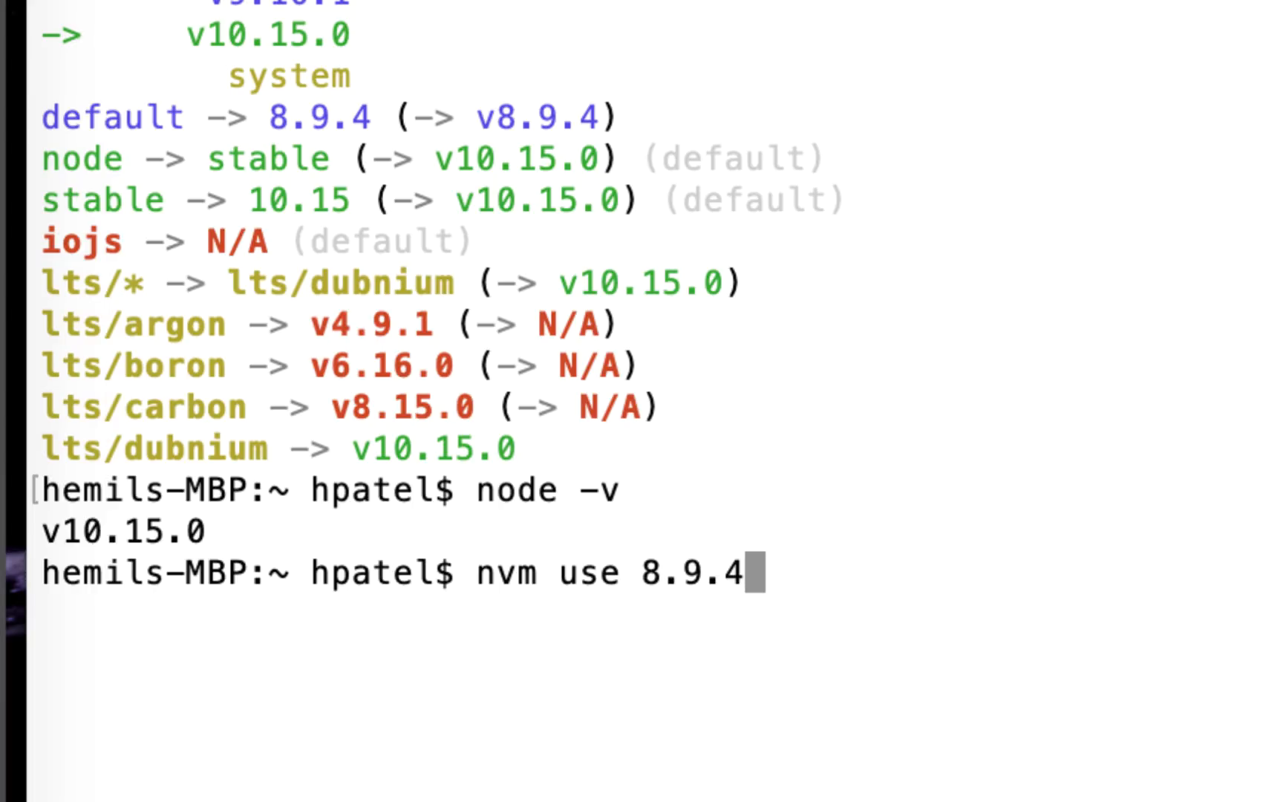
Step: Switch to Node 8 with nvm use 8, then run node -v showing v8.9.4
key("BackSpace")
key("BackSpace")
key("BackSpace")
key("BackSpace")
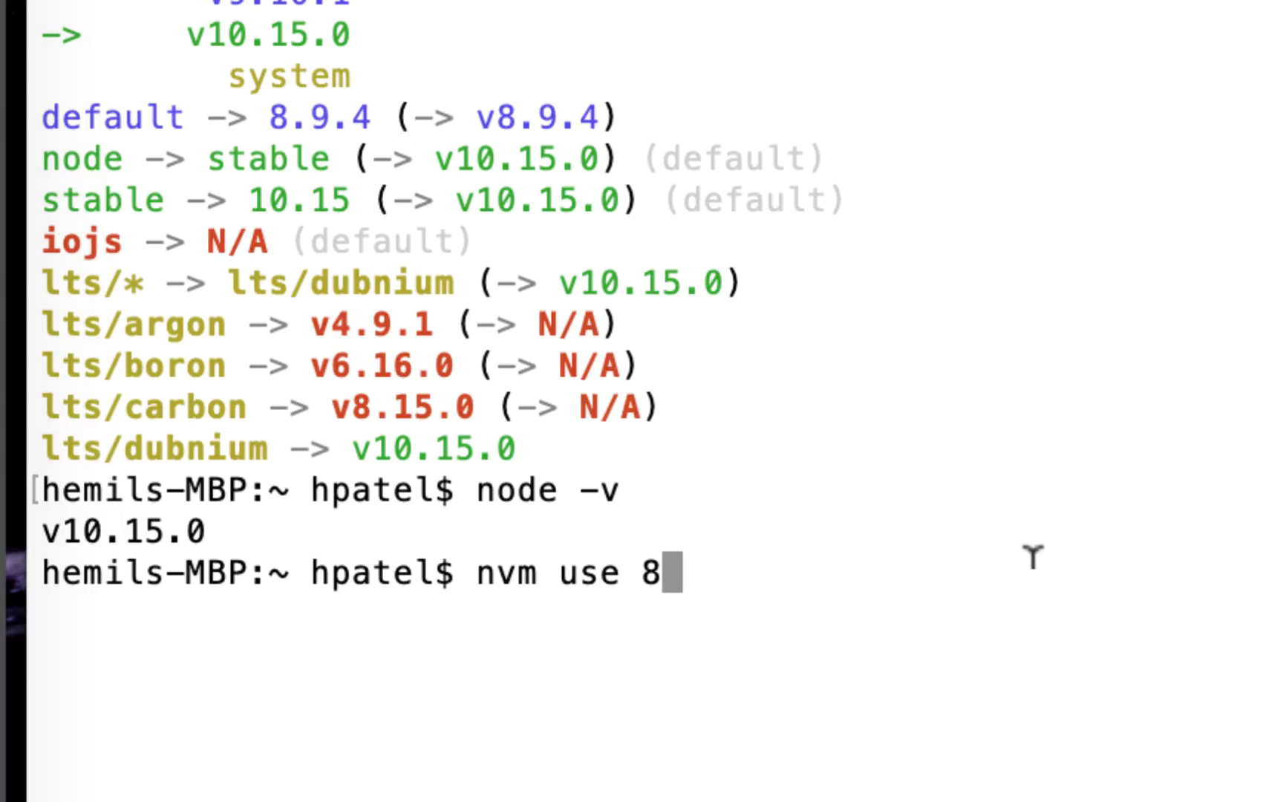
key("Return")
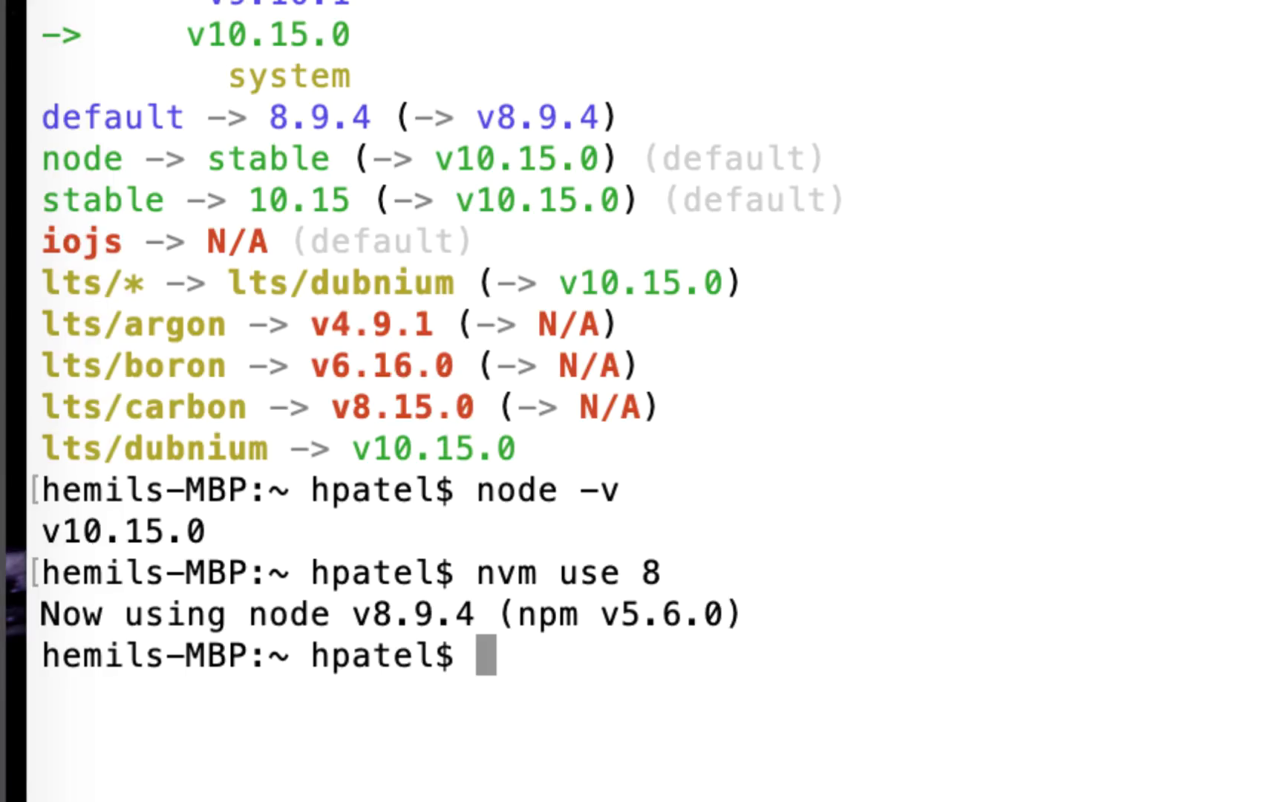
type("n")
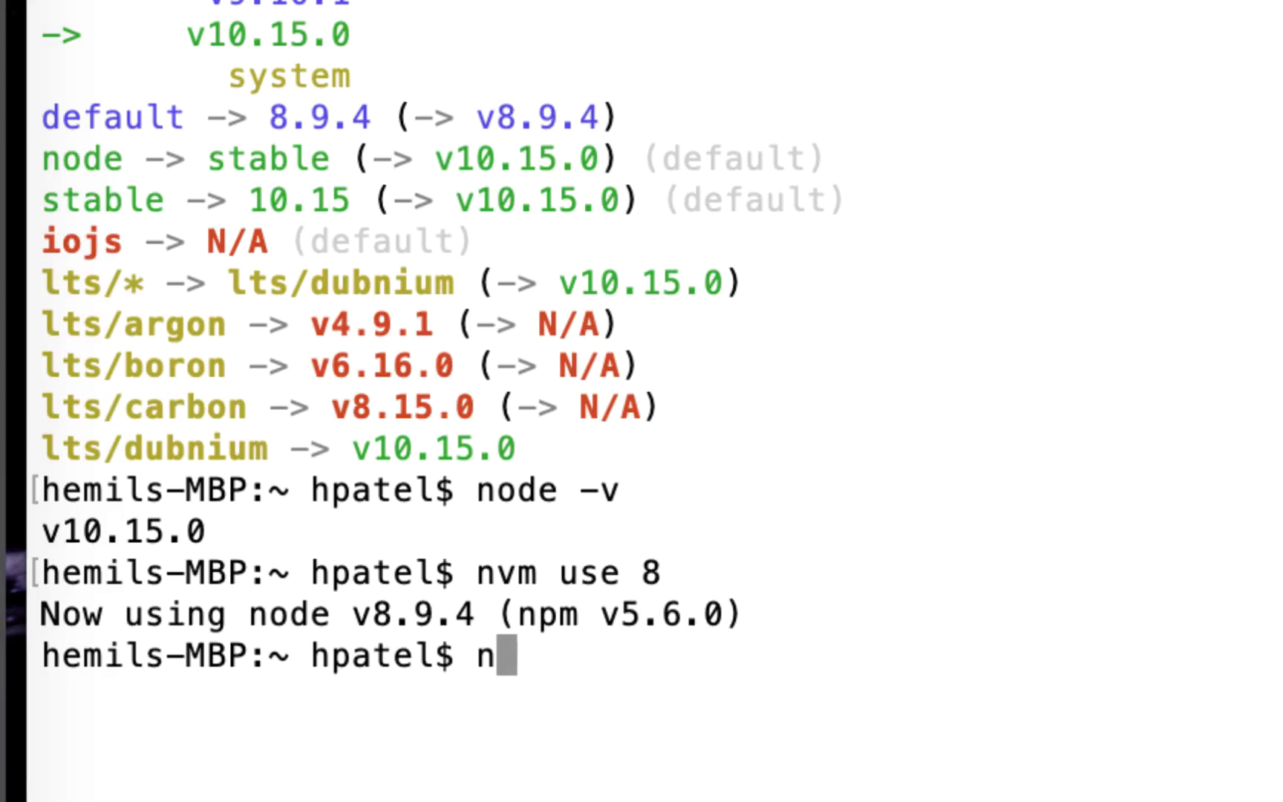
type("v")
key("BackSpace")
key("BackSpace")
type("nod")
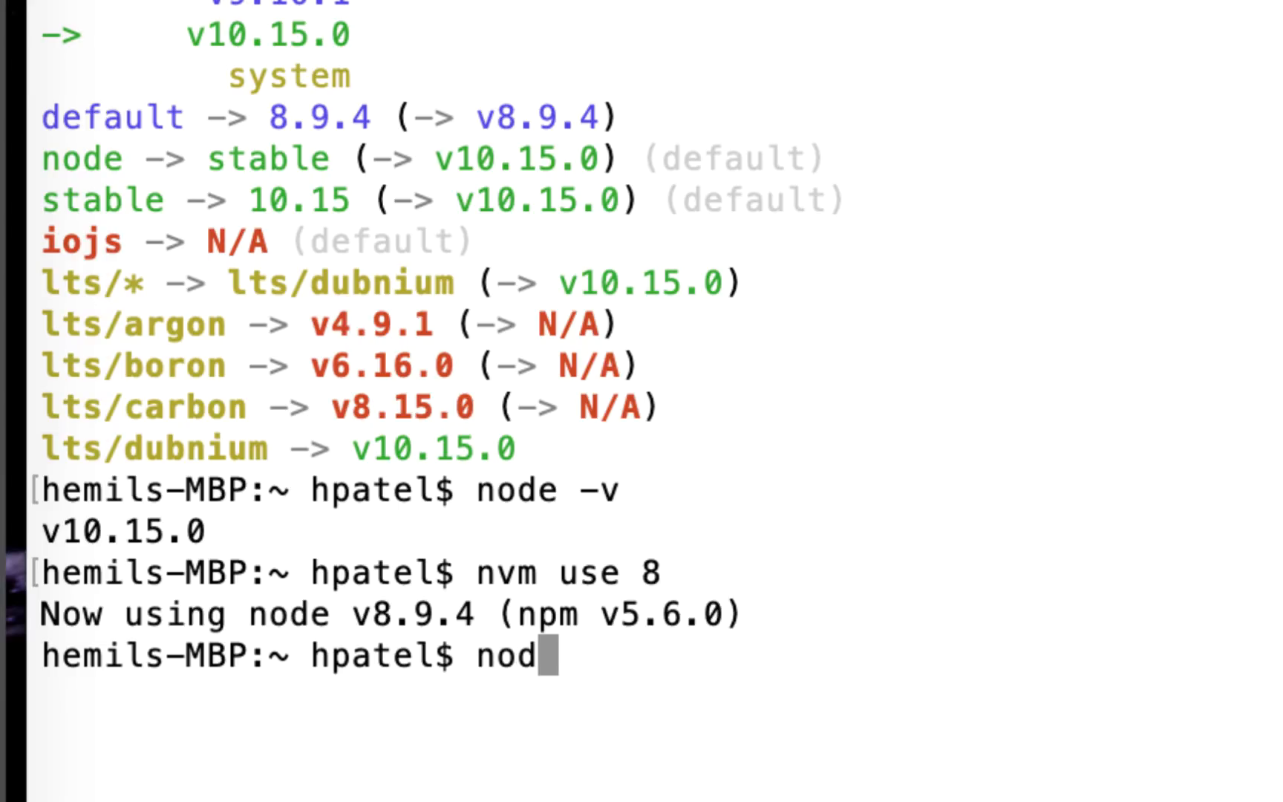
type("e -v")
key("Return")
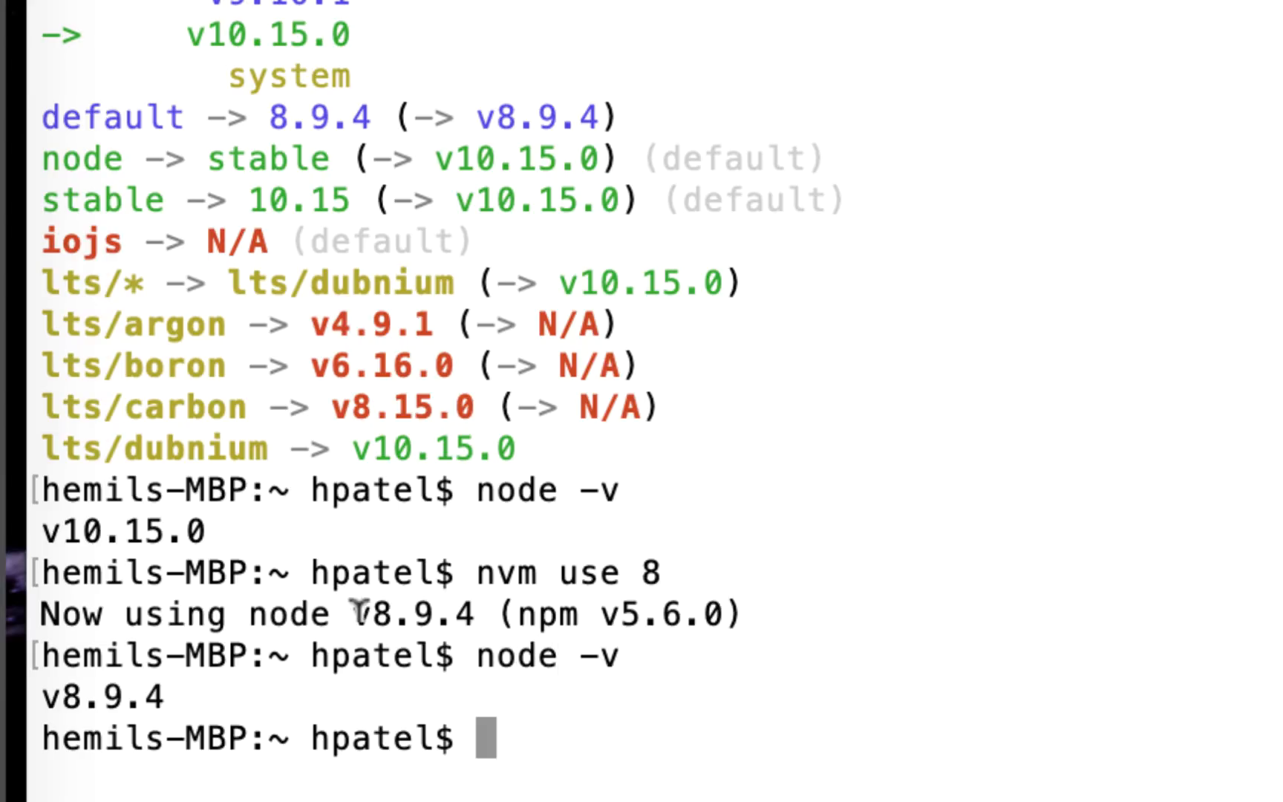
left_click_drag(172, 697, 42, 697)
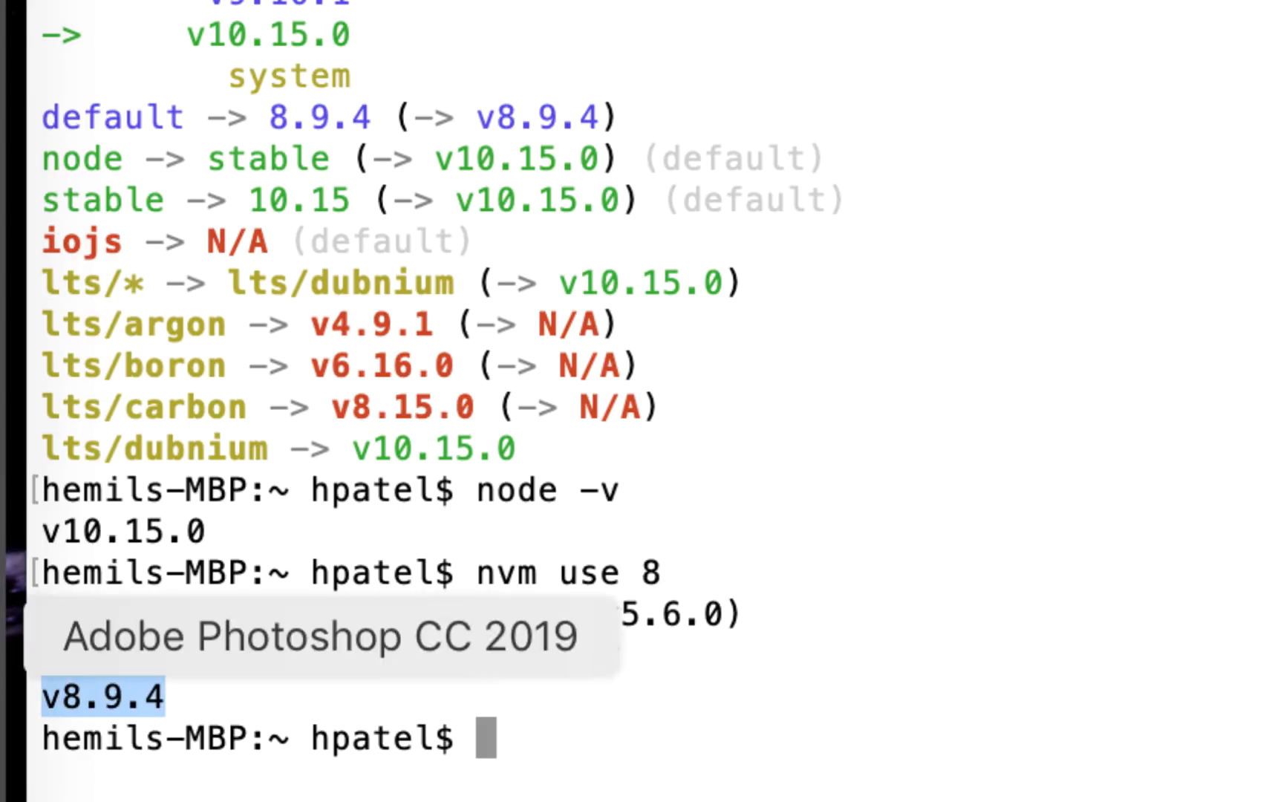